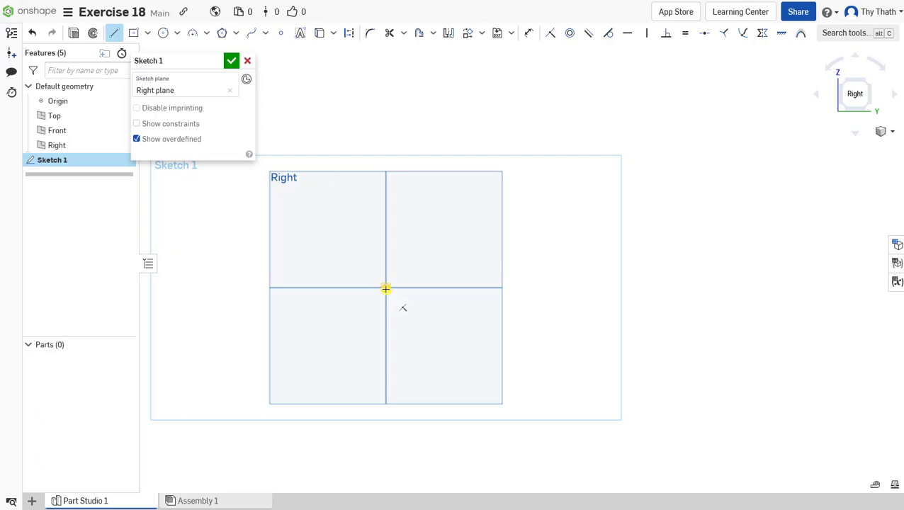
Sketch connected lines from the origin: baseline about 229 mm, riser 50 mm, ledge 53 mm back, riser 15 mm, top line 47.5 mm back.
left_click(385, 288)
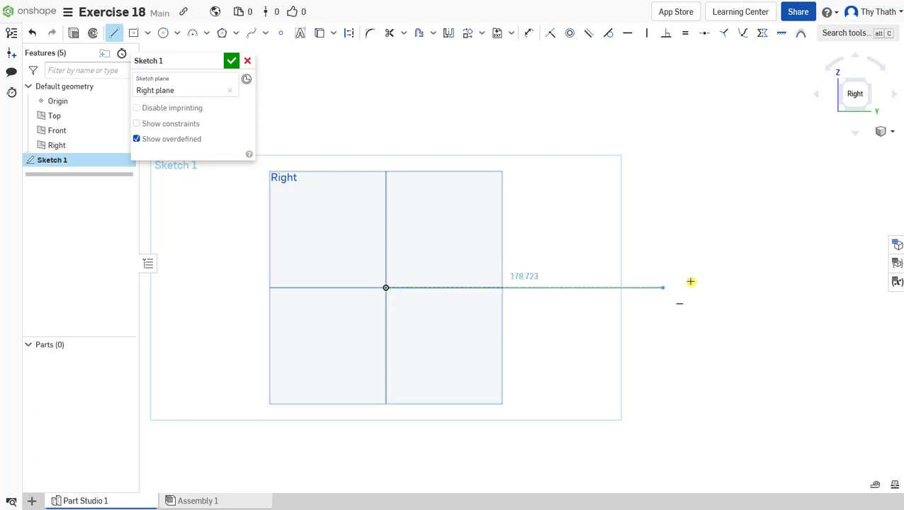
left_click(740, 288)
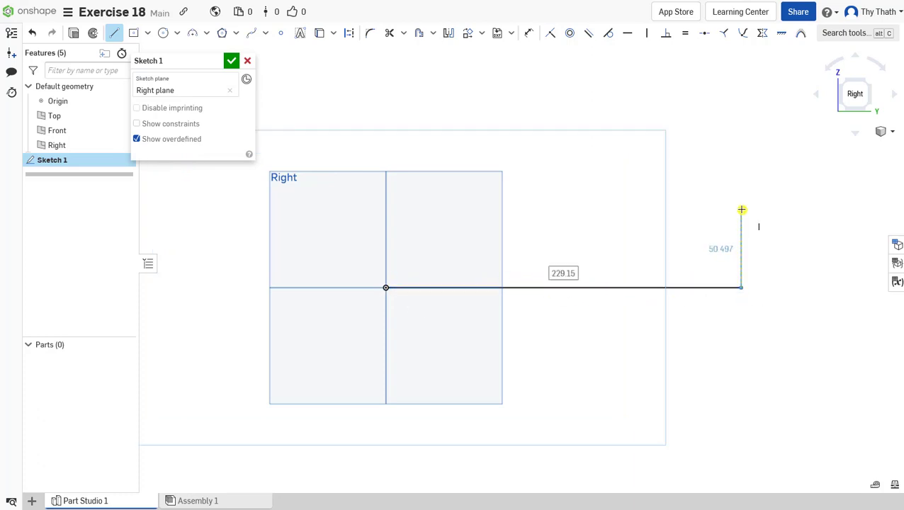
left_click(741, 210)
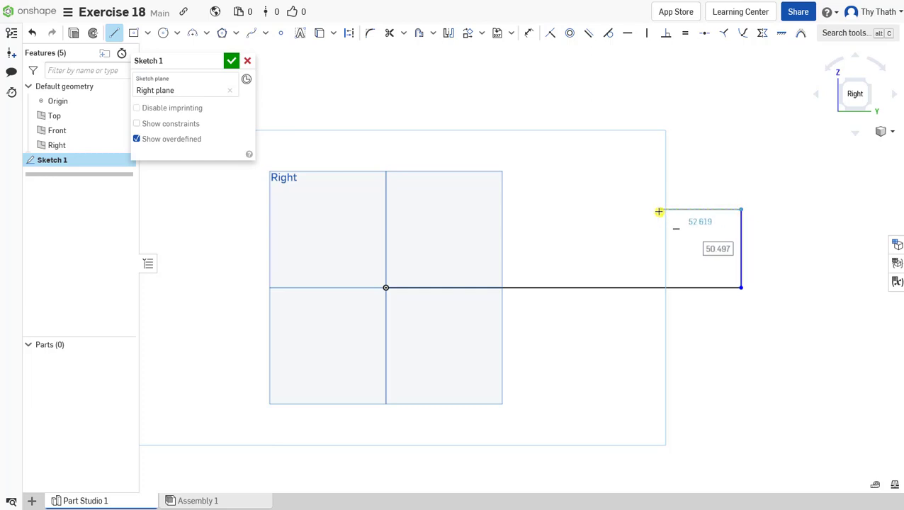
left_click(658, 210)
left_click(659, 185)
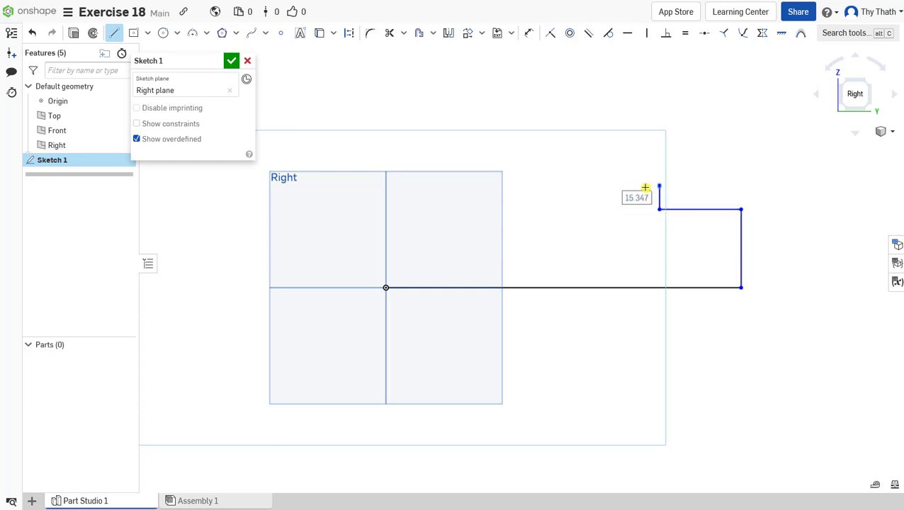
left_click(585, 186)
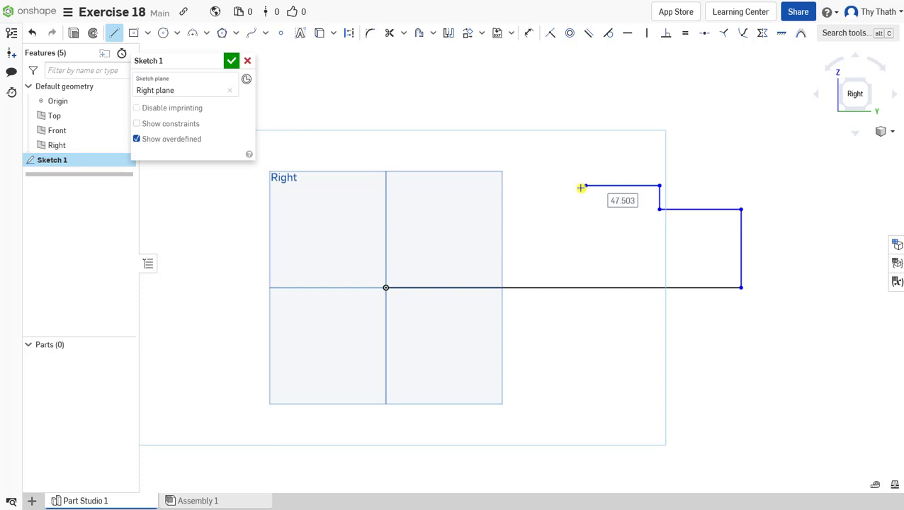
Dimension the horizontal baseline from the origin and set its length to 163 mm.
left_click(528, 33)
left_click(530, 287)
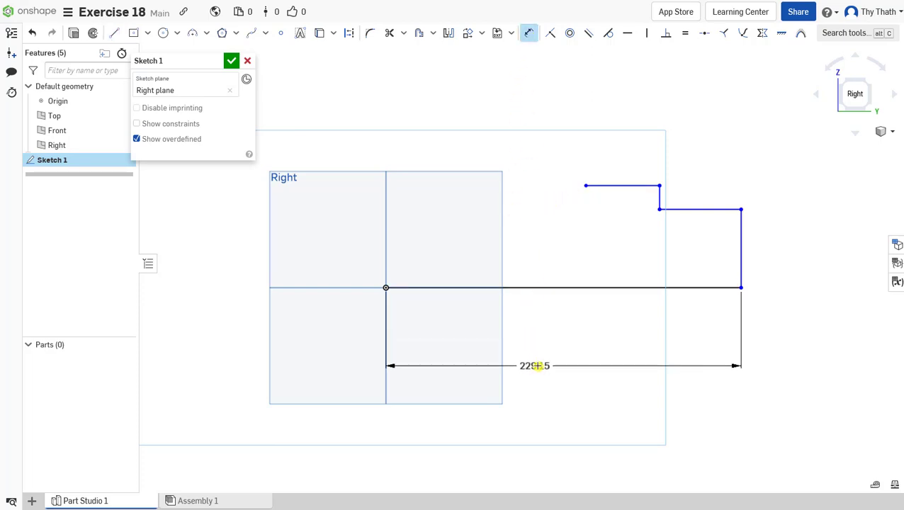
left_click(537, 366)
type("163")
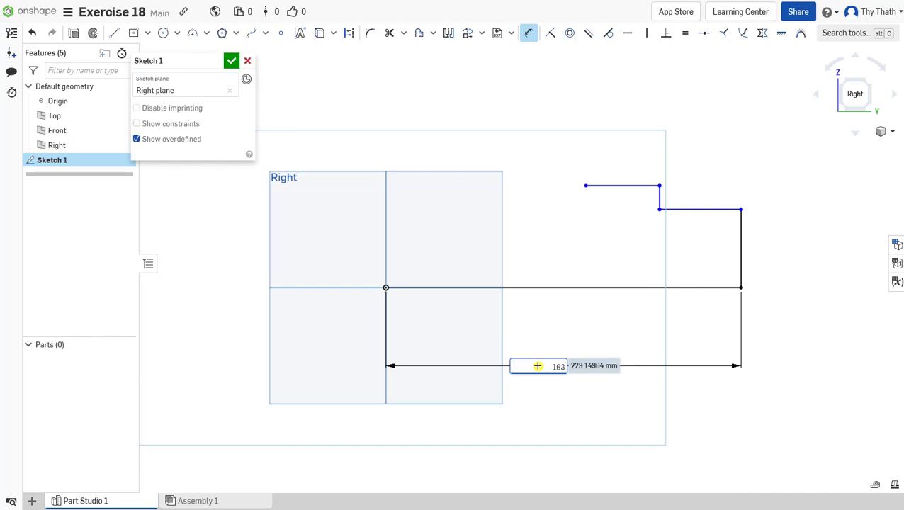
key("Return")
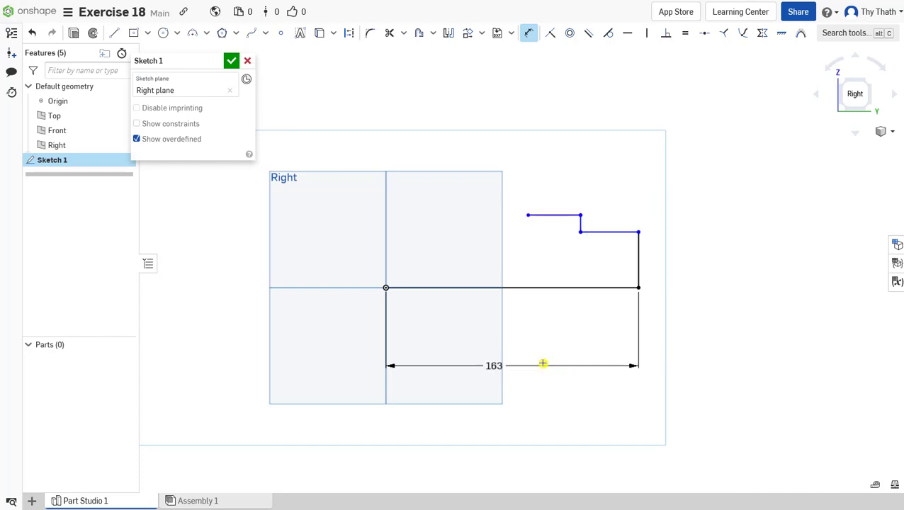
Dimension the vertical line at the baseline's far end and set its height to 32.5 mm.
scroll(645, 278, "up", 3)
left_click(634, 274)
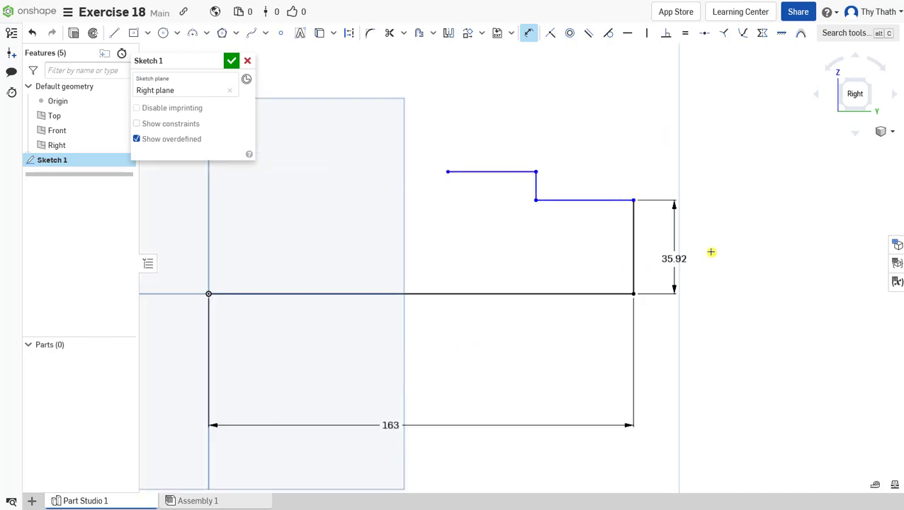
left_click(723, 252)
type("32.50")
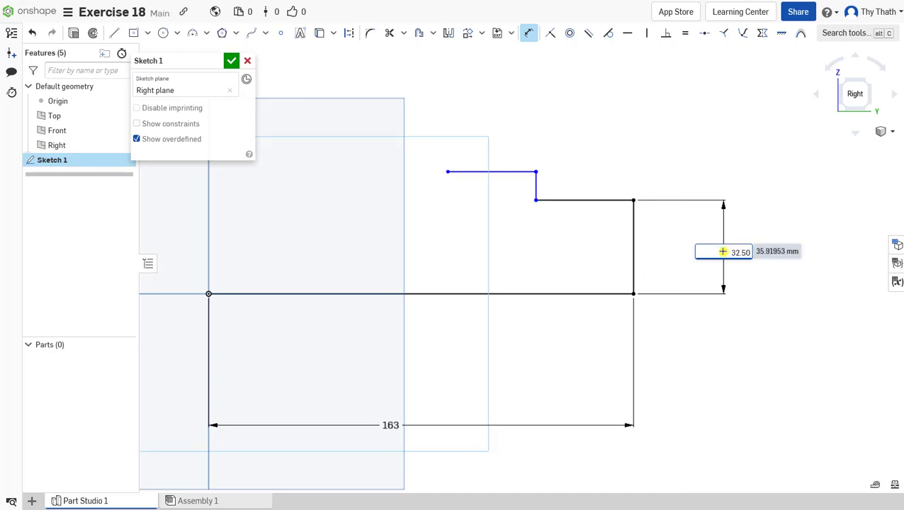
key("Return")
Dimension the lower horizontal ledge next to the end line and set its length to 32 mm.
middle_click_drag(666, 242, 658, 268)
left_click(591, 234)
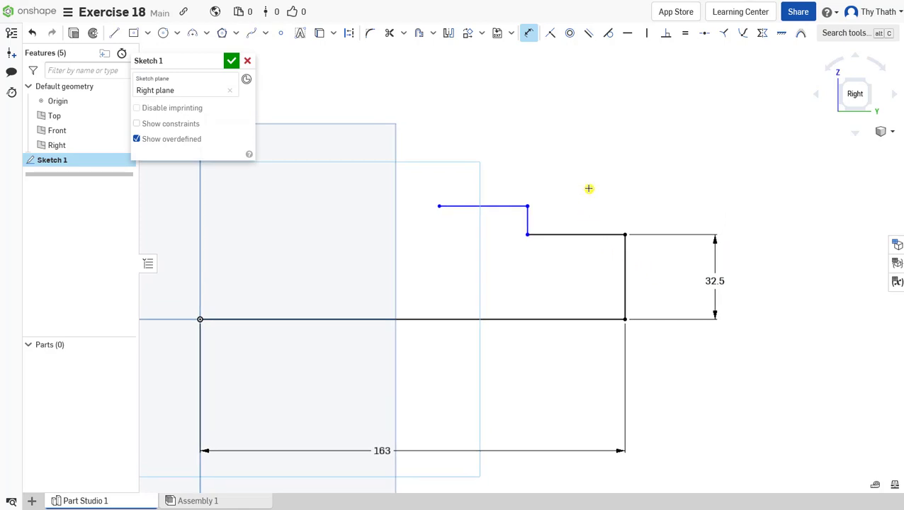
left_click(583, 188)
type("3")
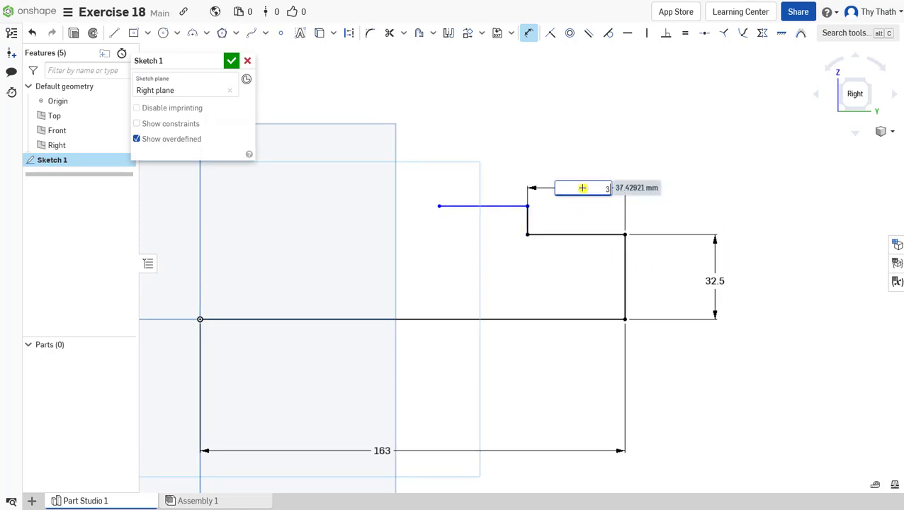
type("2")
key("Return")
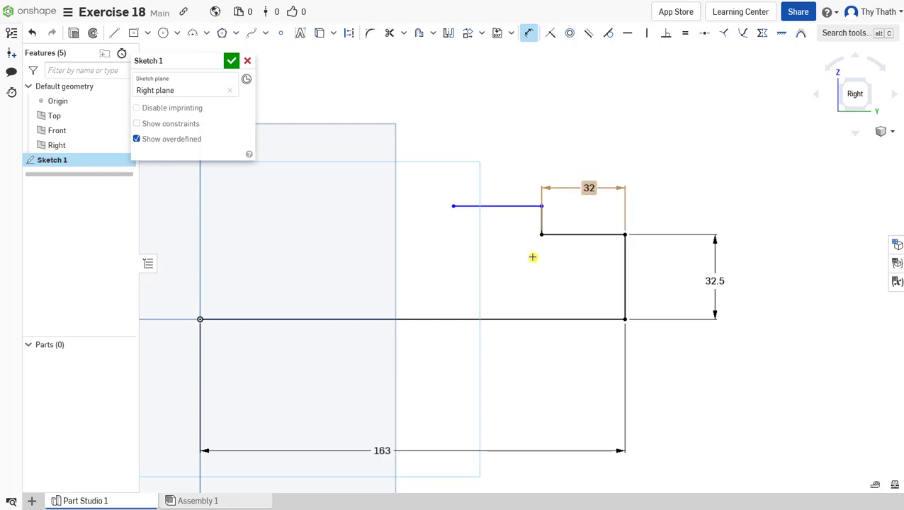
Dimension the height of the upper horizontal line above the baseline as 36 mm.
left_click(520, 320)
left_click(500, 206)
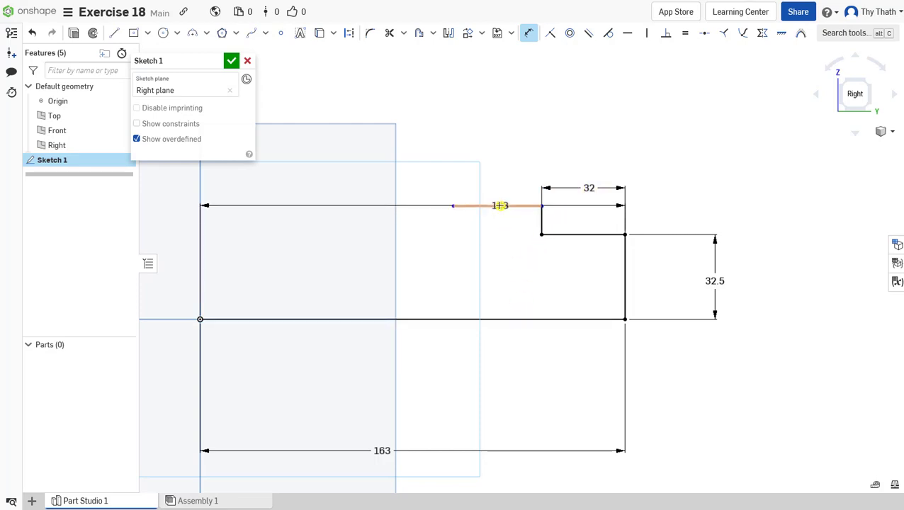
left_click(529, 276)
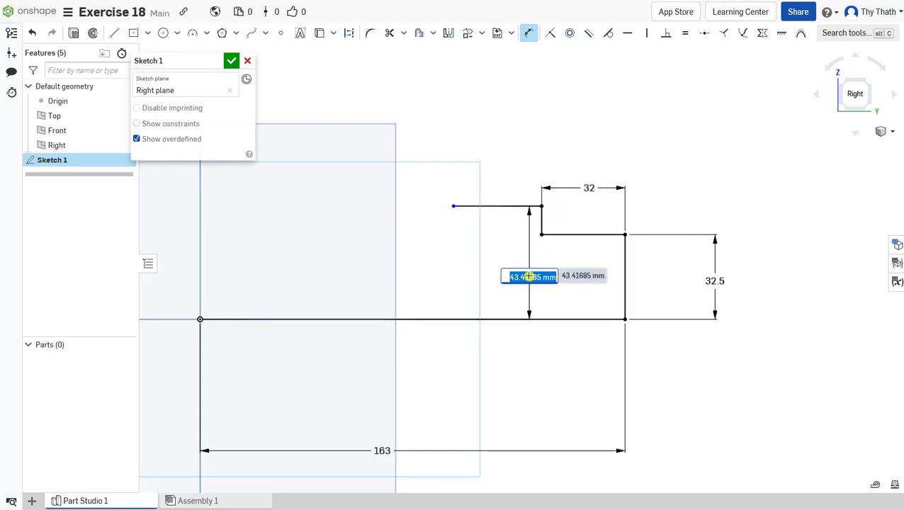
type("36")
key("Return")
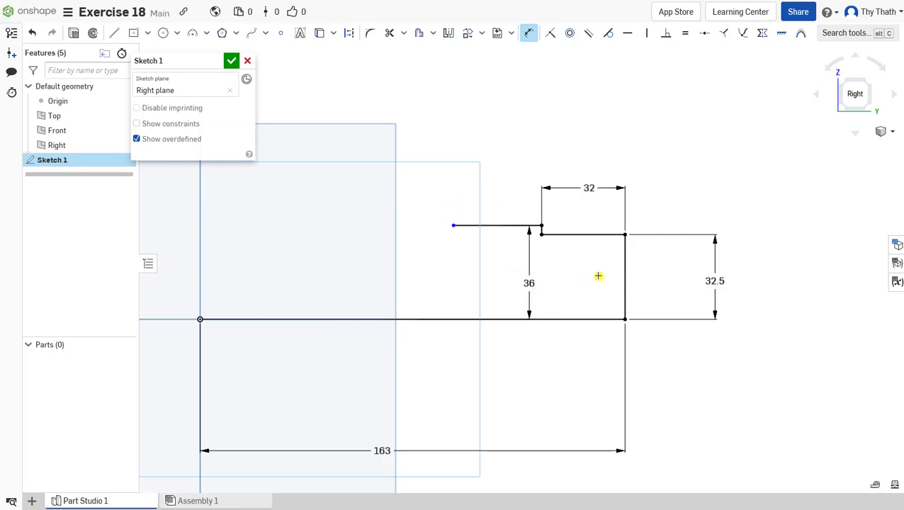
Dimension the distance from the far vertical line to the upper line's open endpoint as 80 mm.
left_click(625, 282)
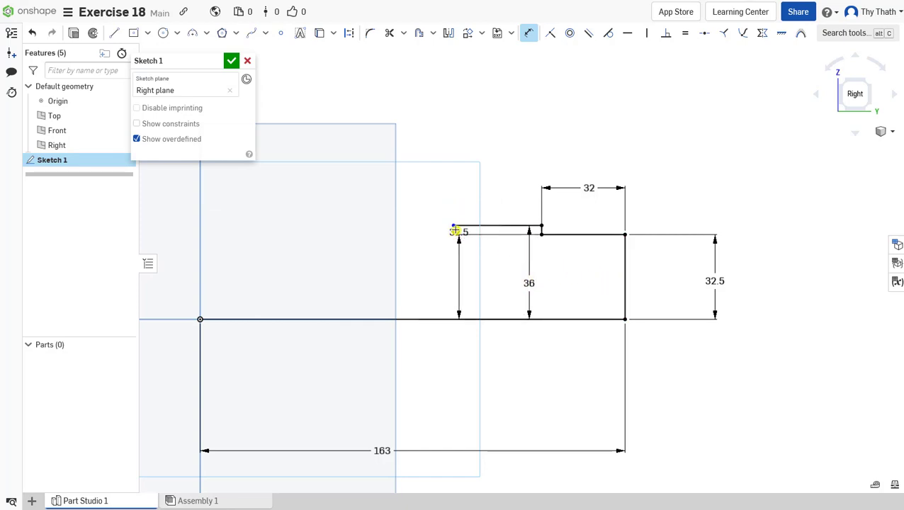
left_click(453, 227)
left_click(542, 384)
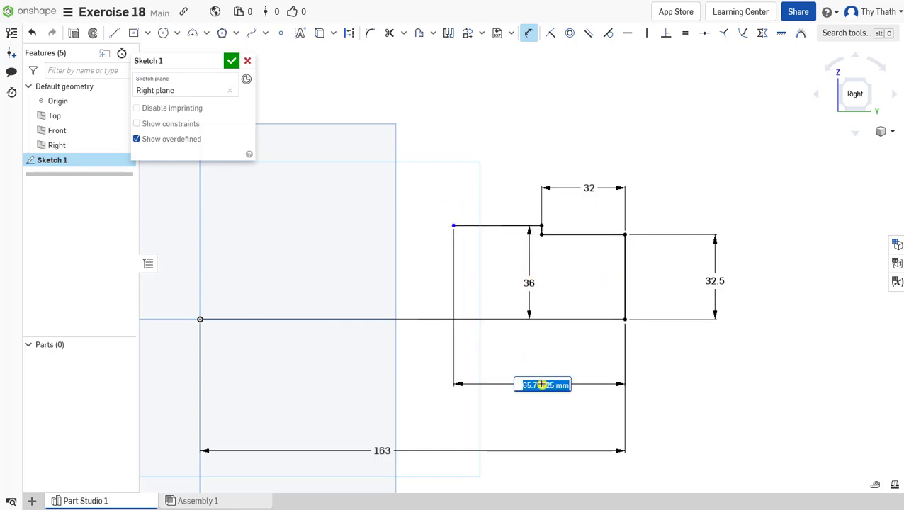
type("6")
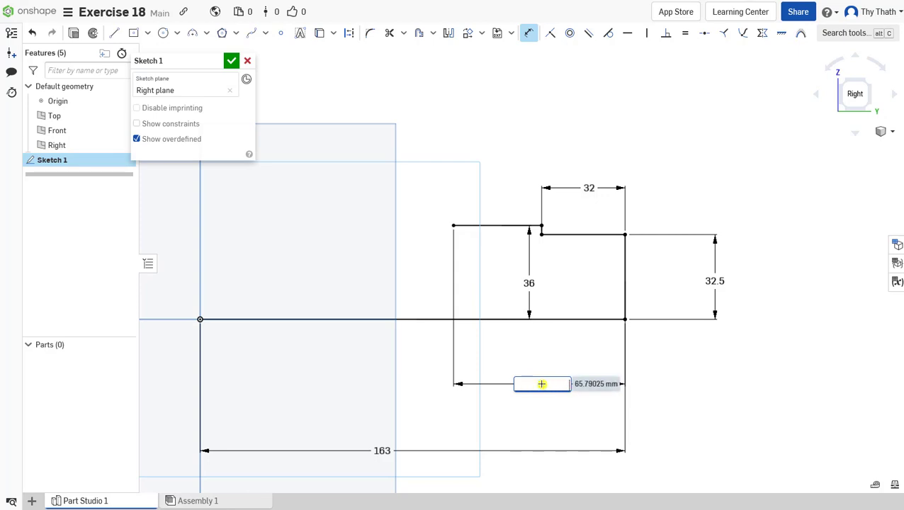
type("0")
key("Return")
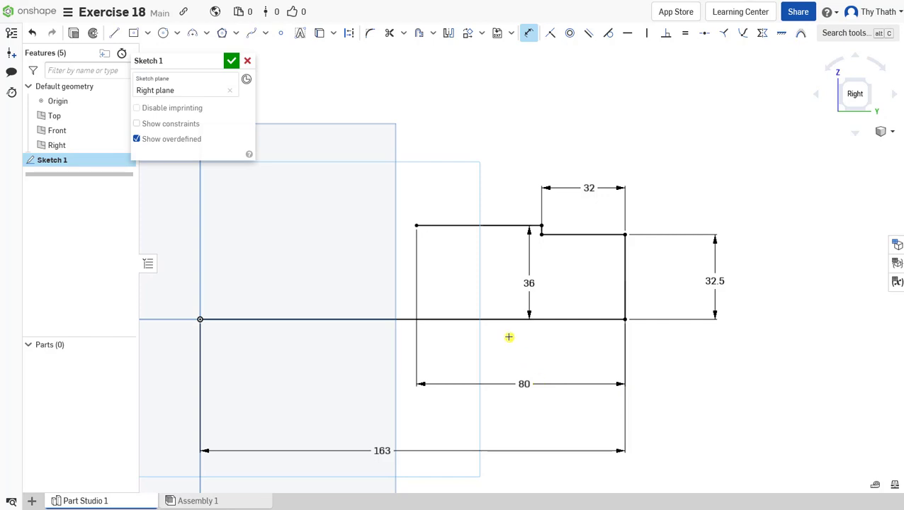
Sketch a downward-bulging three-point arc of about 9.6 mm radius starting at the upper line's open endpoint.
middle_click_drag(508, 338, 583, 335)
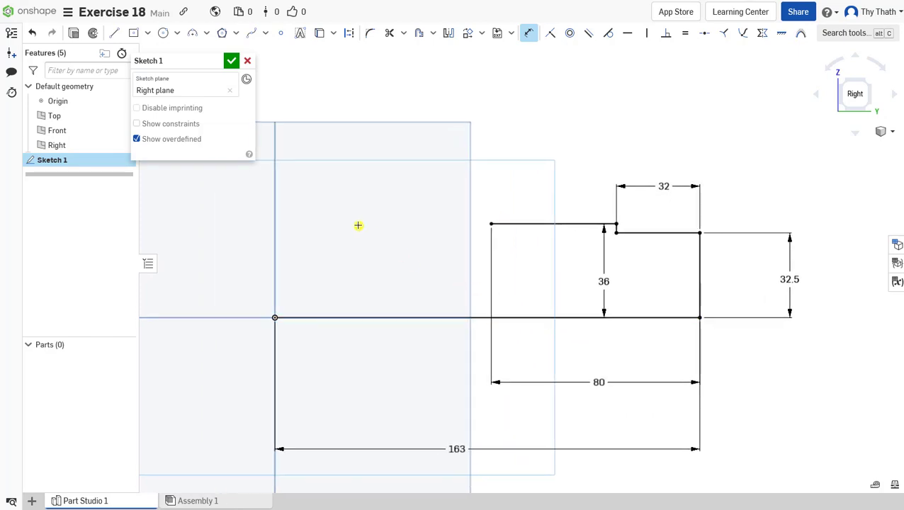
left_click(194, 35)
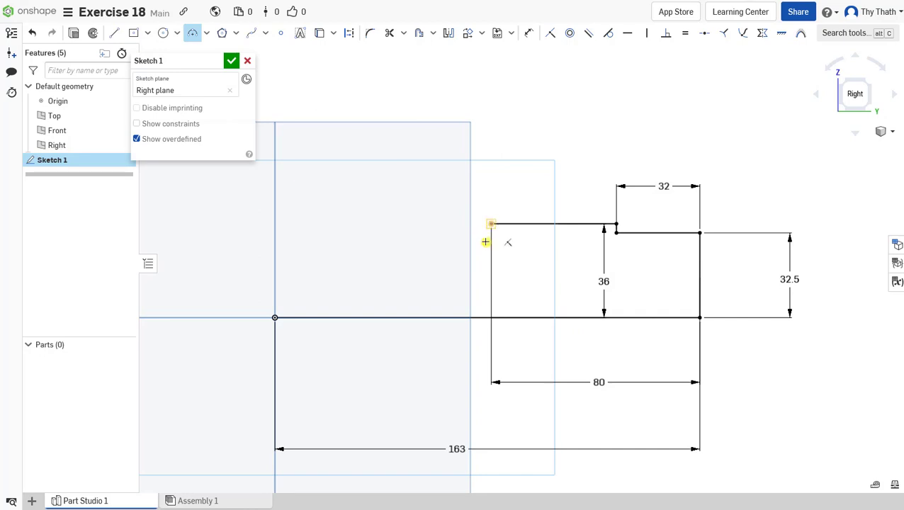
left_click(491, 224)
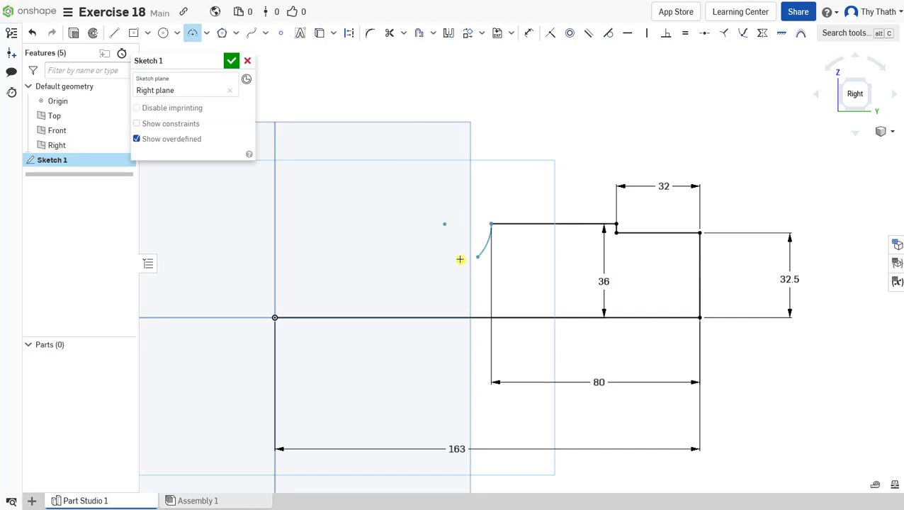
left_click(441, 224)
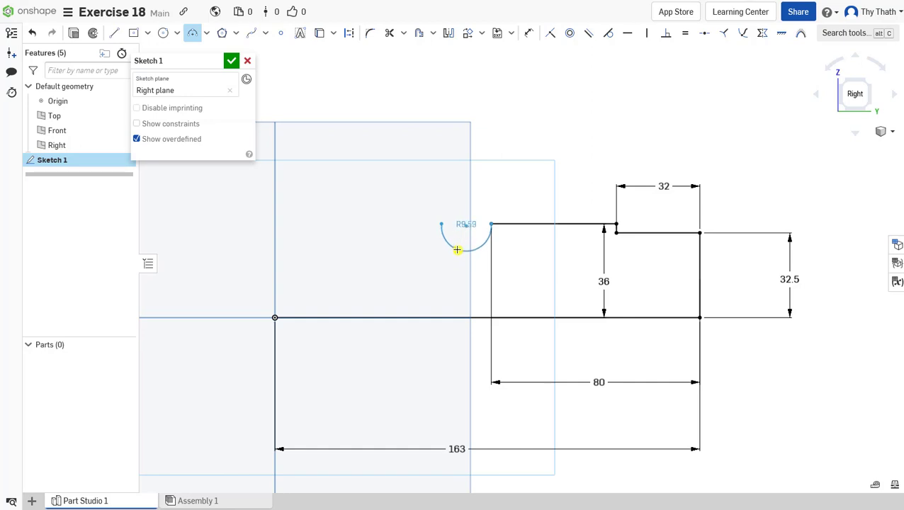
Sketch the stepped end from the origin: about 54 mm up, 12.5 mm across, 10 mm down and 15.4 mm across.
scroll(397, 208, "down", 3)
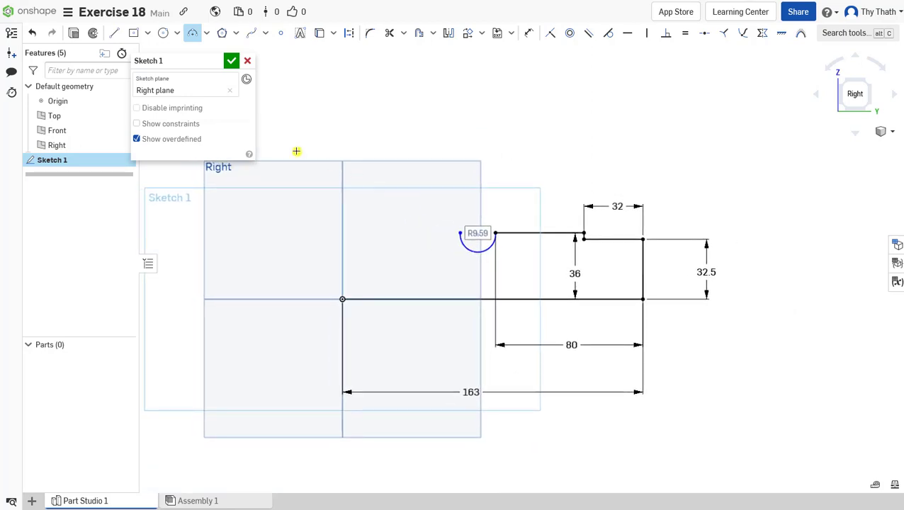
left_click(115, 33)
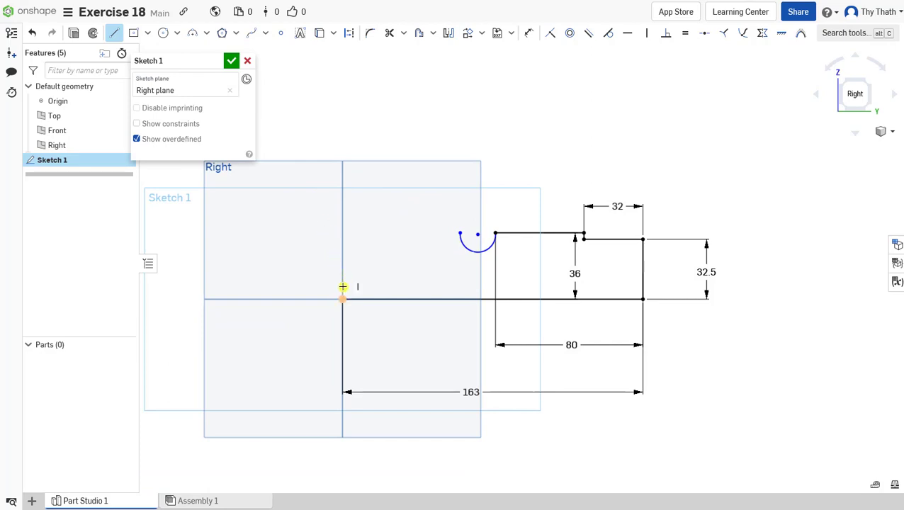
left_click(342, 299)
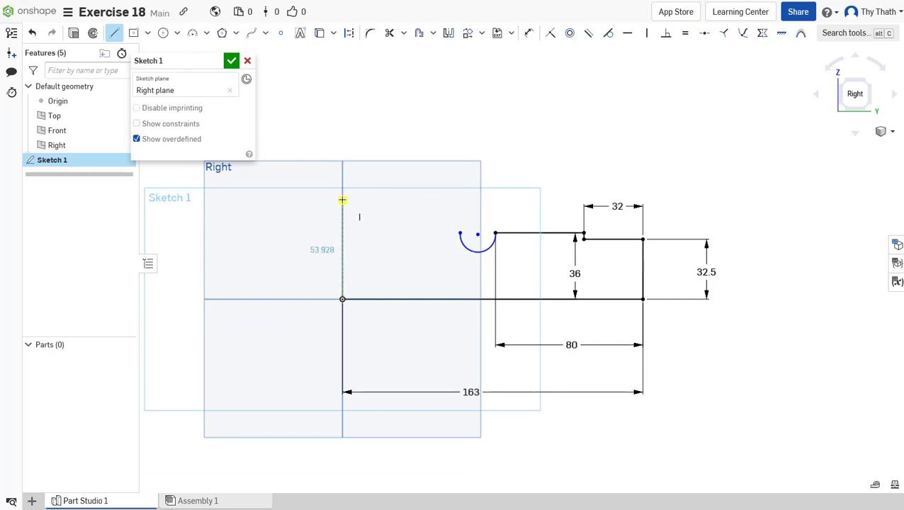
left_click(342, 200)
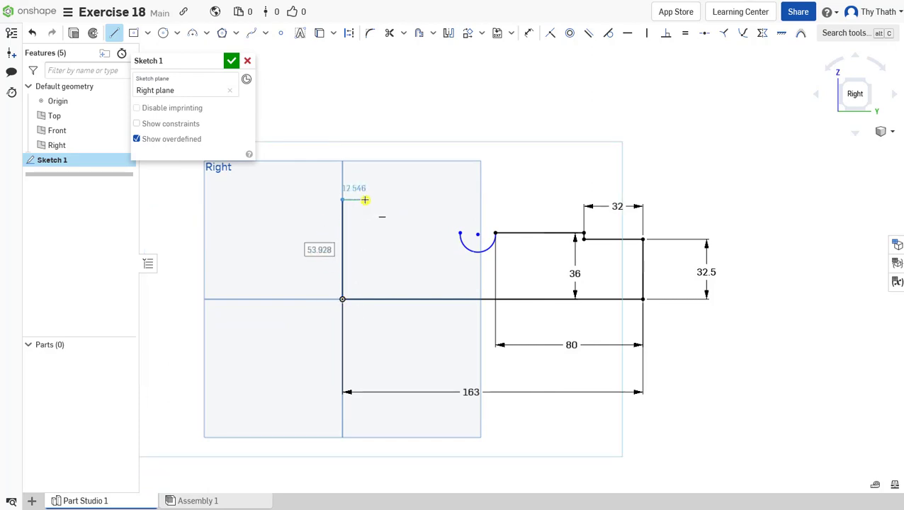
left_click(365, 199)
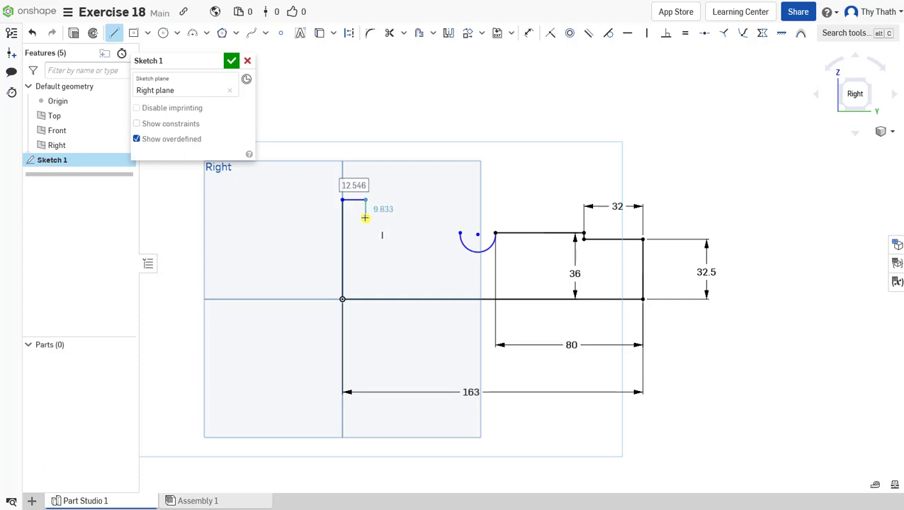
left_click(364, 218)
left_click(394, 218)
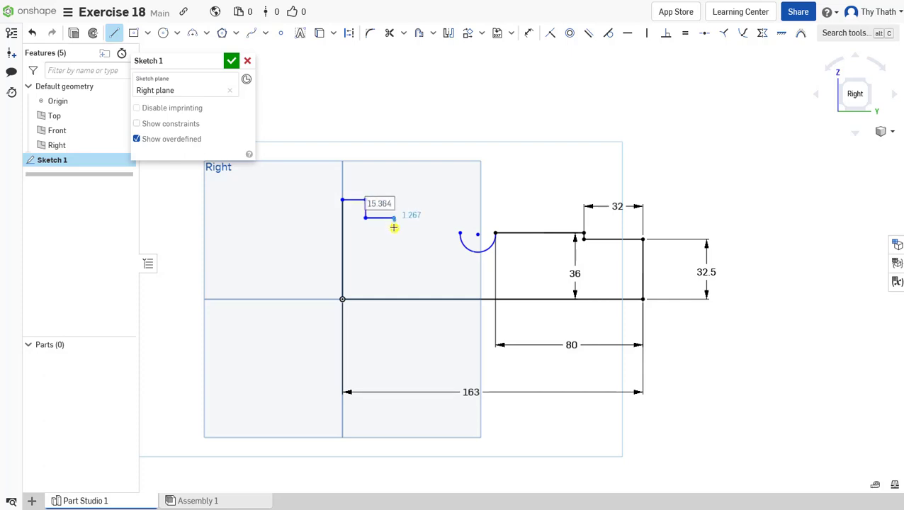
Continue the outline with a drop of about 6 mm and a 36 mm horizontal line, closing it at the arc's free end.
left_click(394, 229)
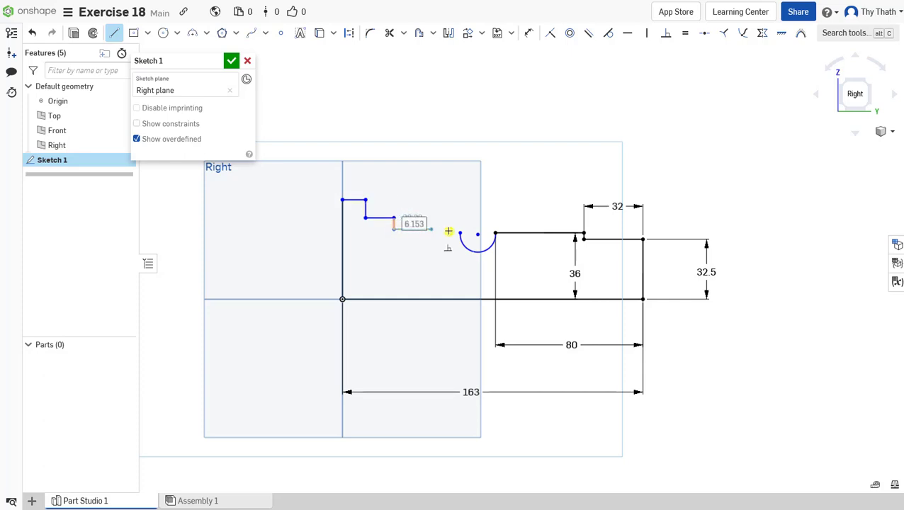
scroll(453, 231, "up", 5)
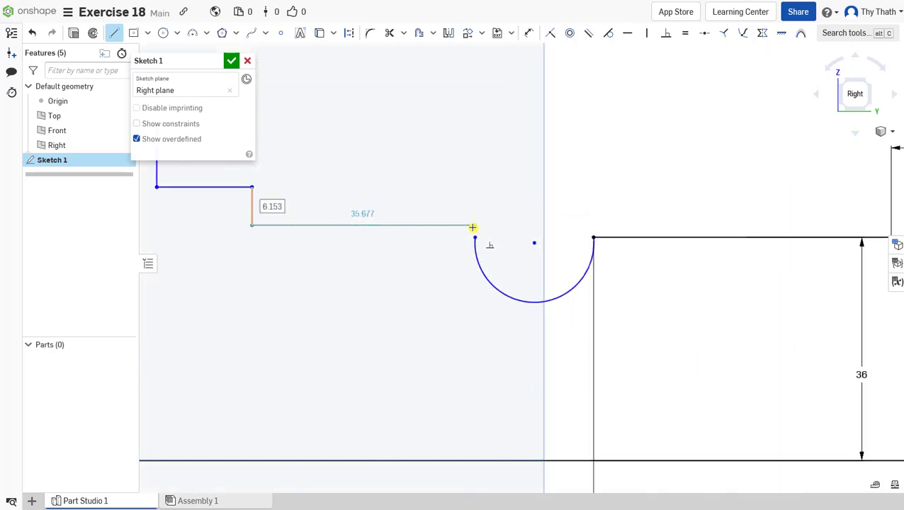
left_click(474, 226)
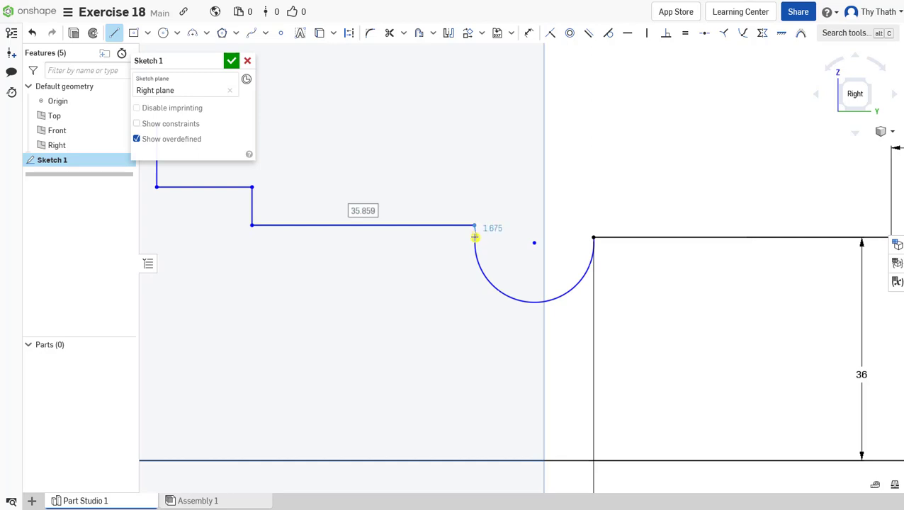
left_click(474, 240)
scroll(474, 241, "down", 3)
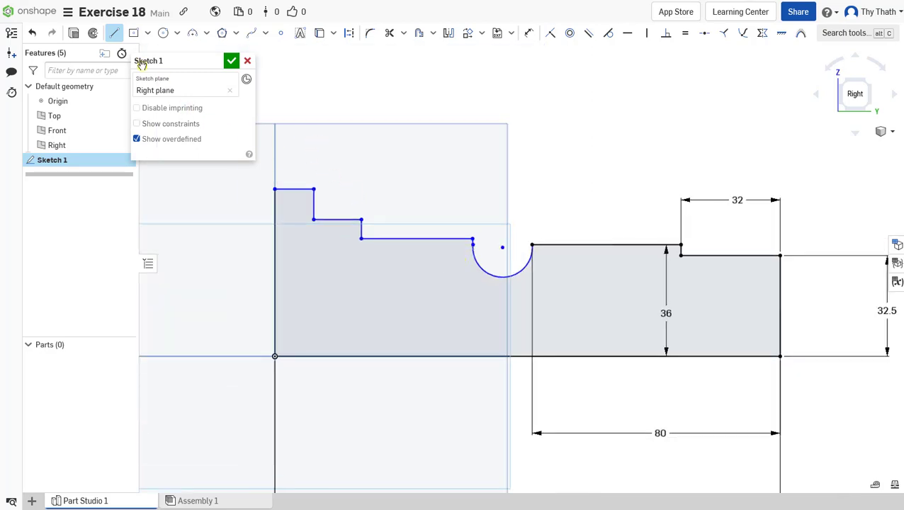
scroll(475, 246, "up", 5)
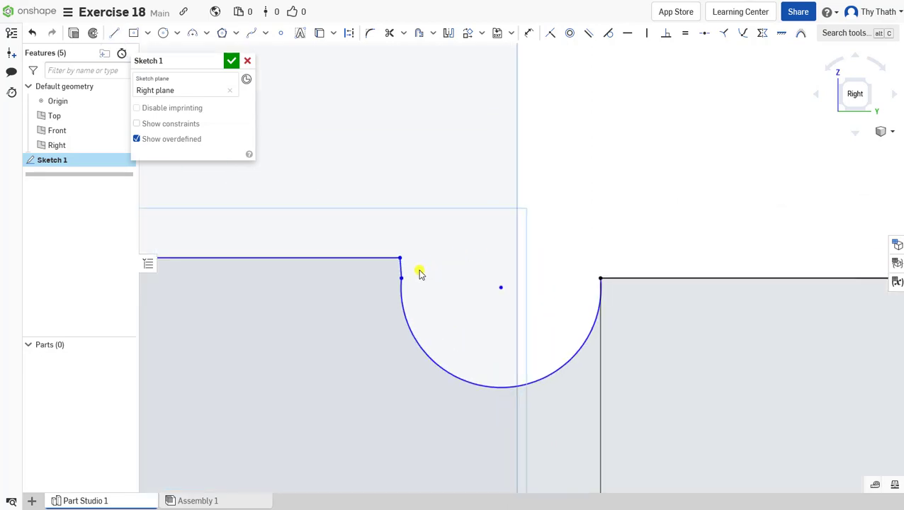
Constrain the short slanted line above the arc's free end to be vertical.
left_click(402, 273)
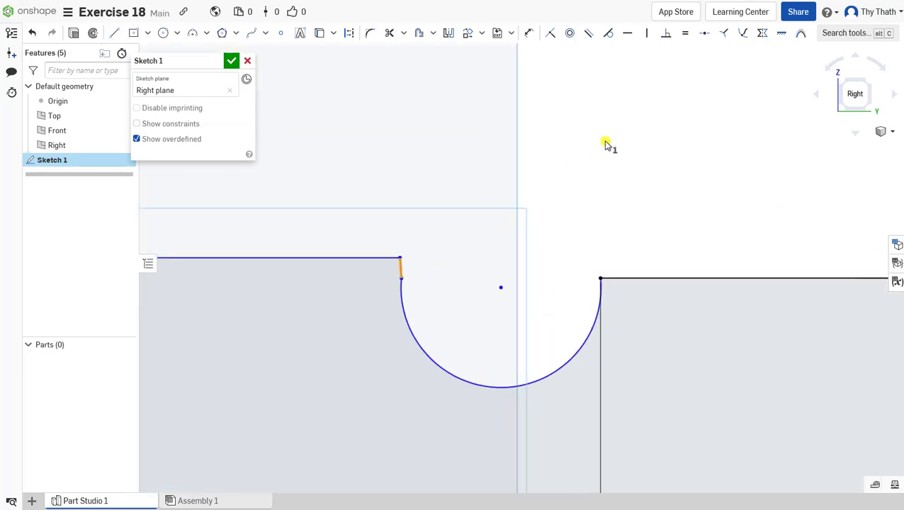
left_click(646, 33)
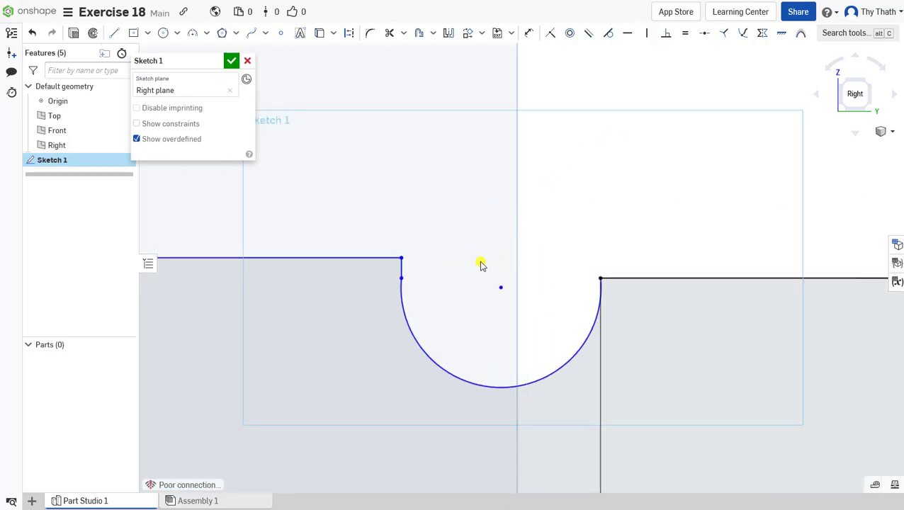
scroll(480, 265, "down", 5)
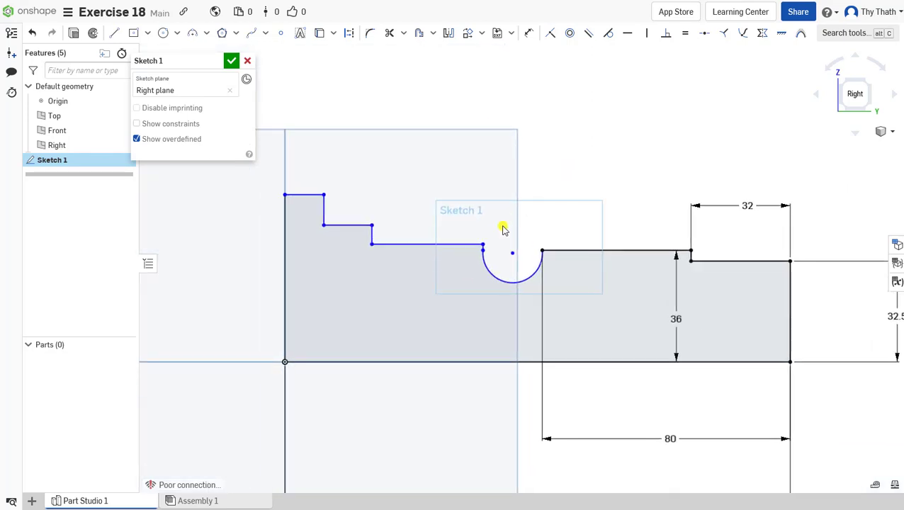
Dimension the height from the base line to the short top line at the origin end as 45 mm.
left_click(528, 33)
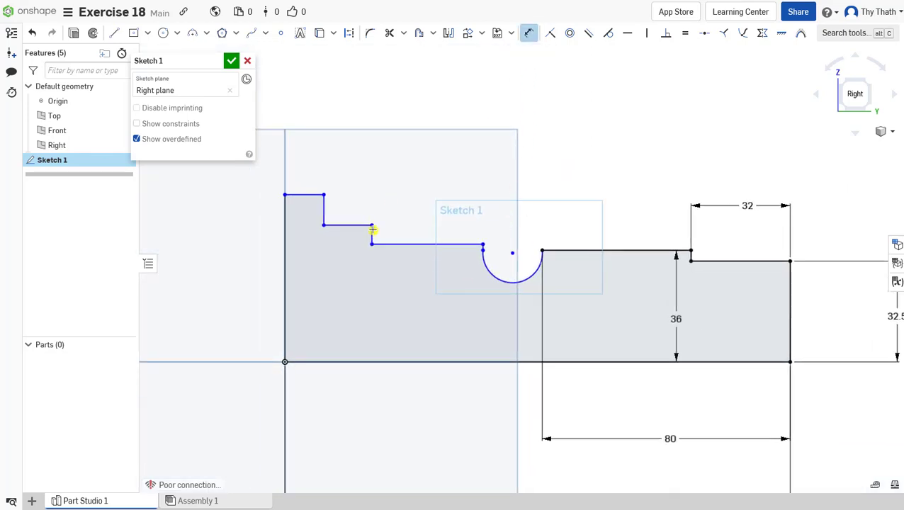
left_click(318, 361)
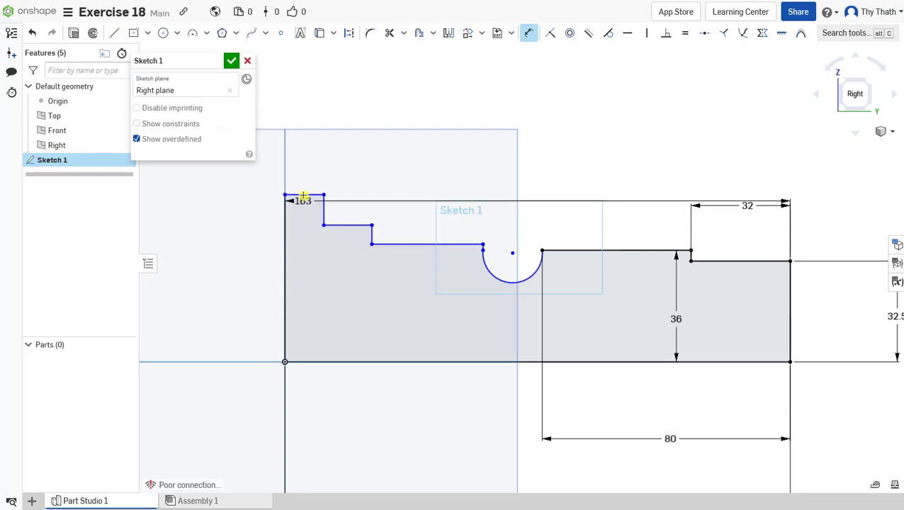
left_click(303, 195)
left_click(255, 287)
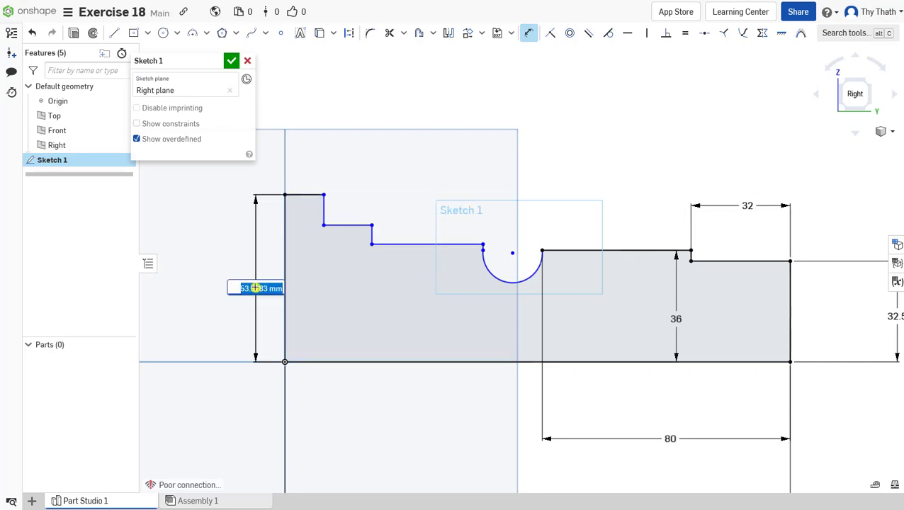
type("4")
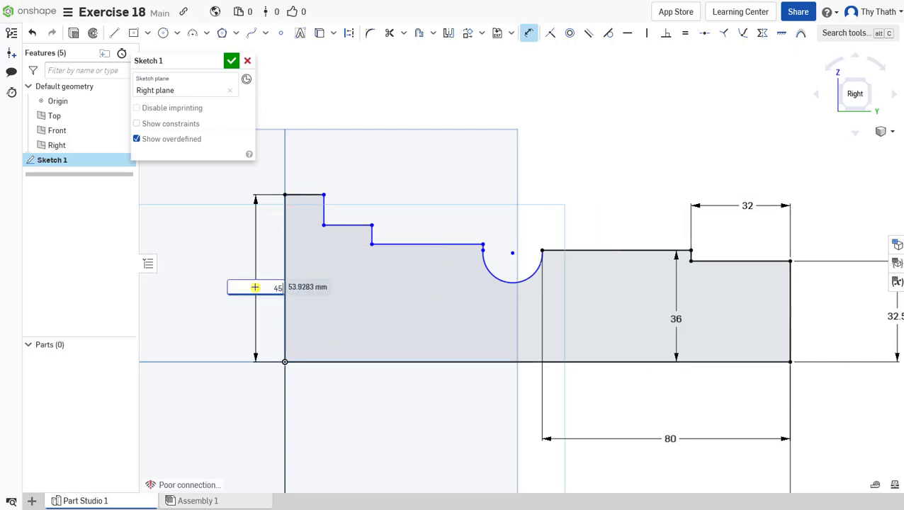
type("5")
key("Return")
Dimension the width of the tallest step at the origin end as 5 mm.
scroll(309, 283, "up", 2)
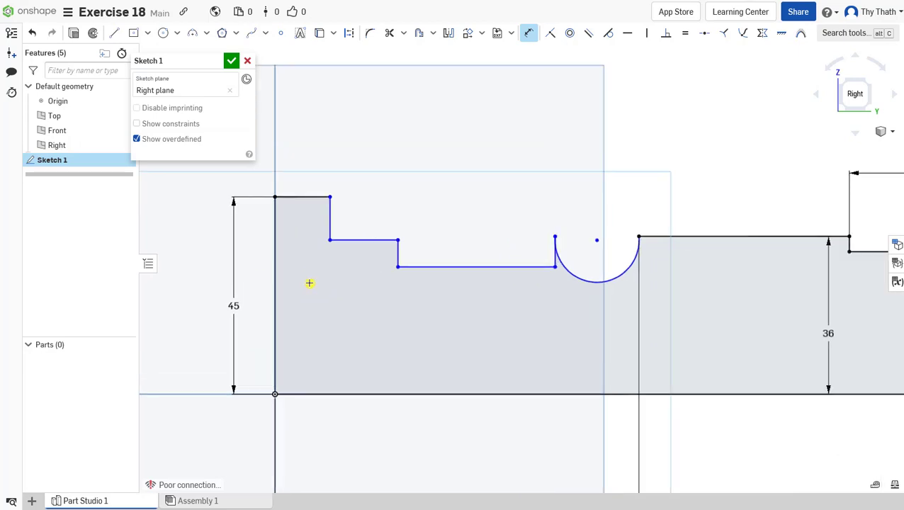
scroll(326, 285, "down", 2)
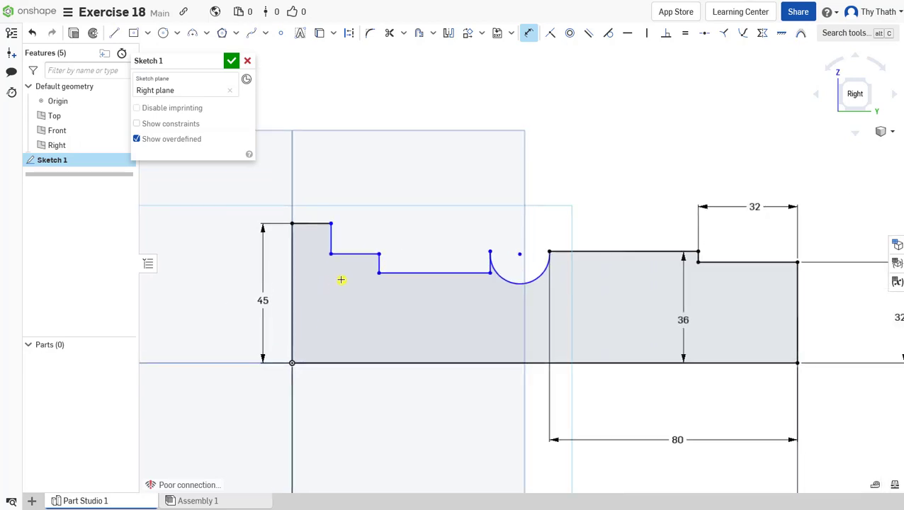
left_click(294, 234)
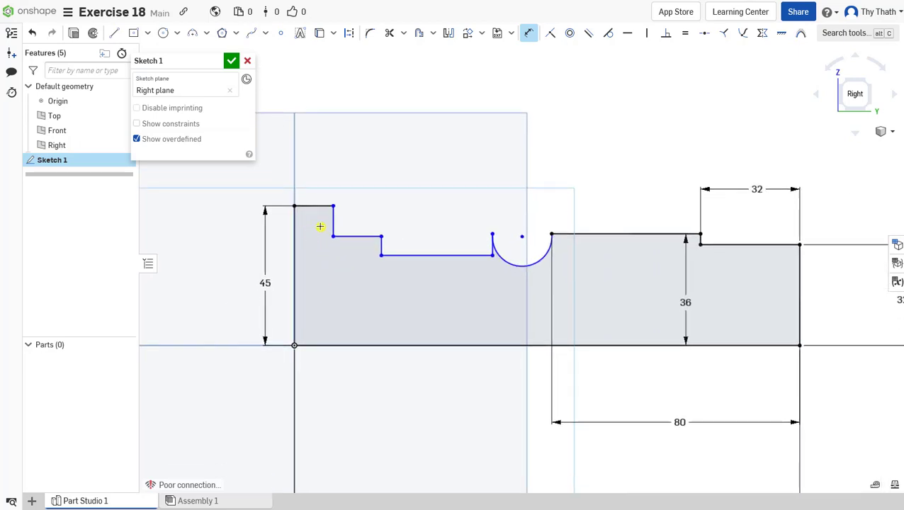
left_click(333, 220)
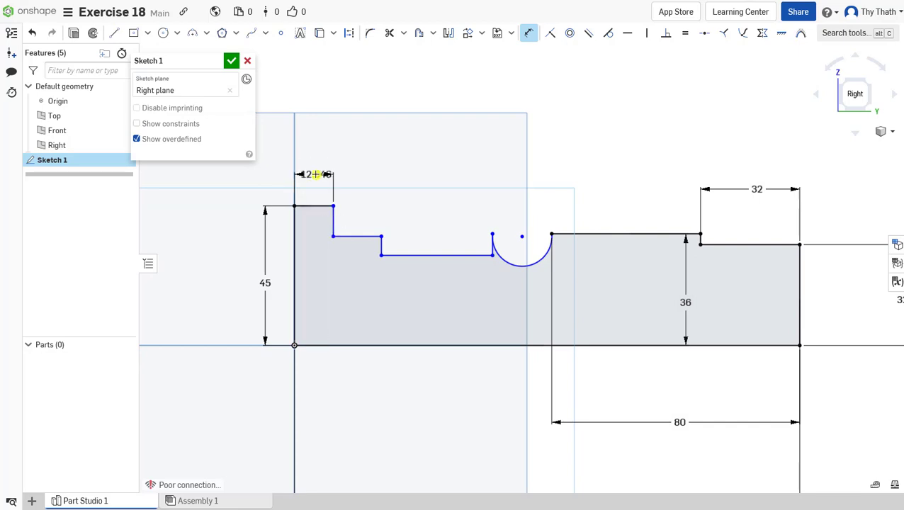
left_click(316, 174)
type("5")
key("Return")
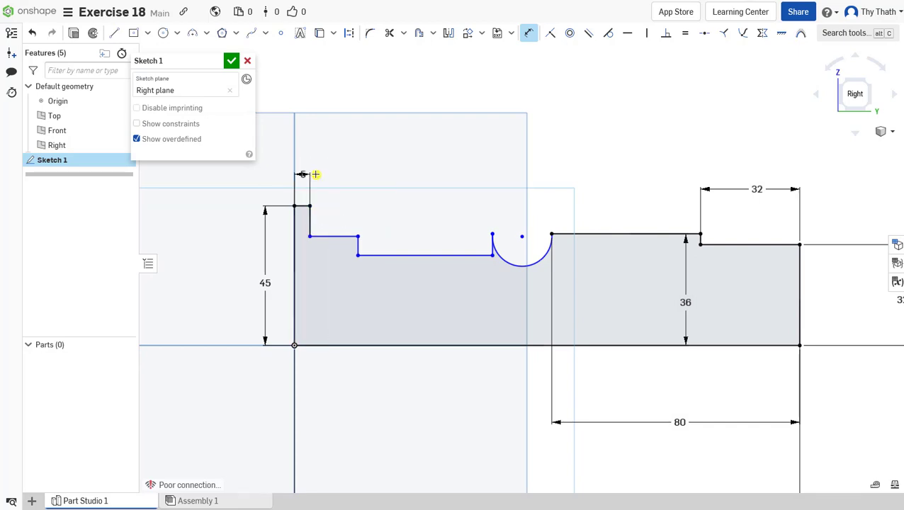
Dimension the height from the base line to the second step's horizontal line as 39 mm.
left_click(334, 344)
left_click(324, 236)
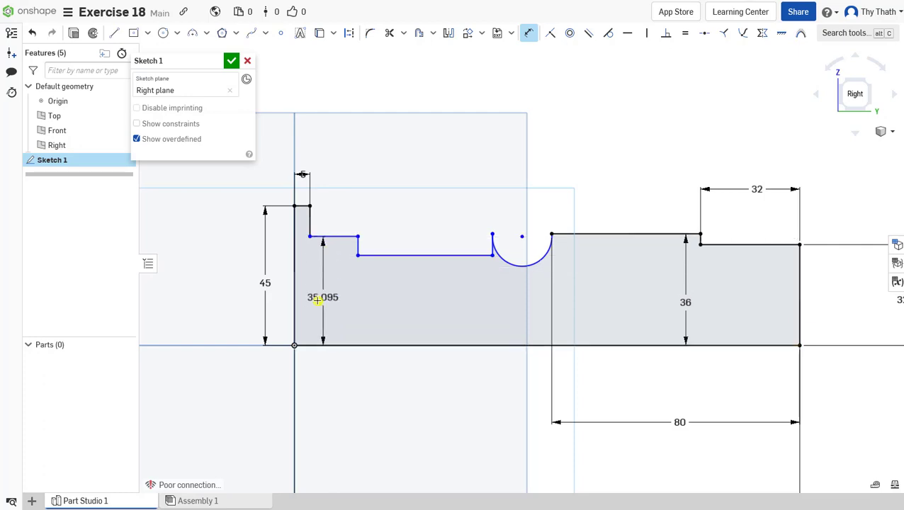
left_click(319, 289)
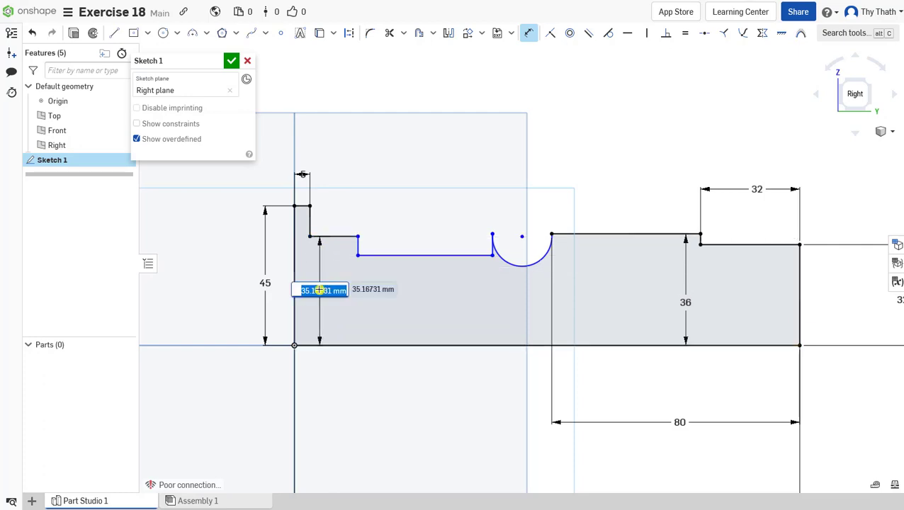
type("3")
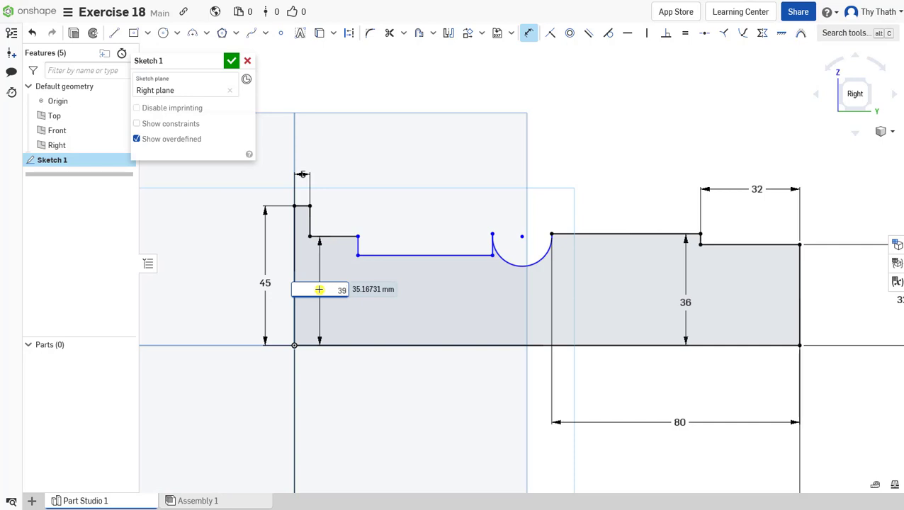
type("9")
key("Return")
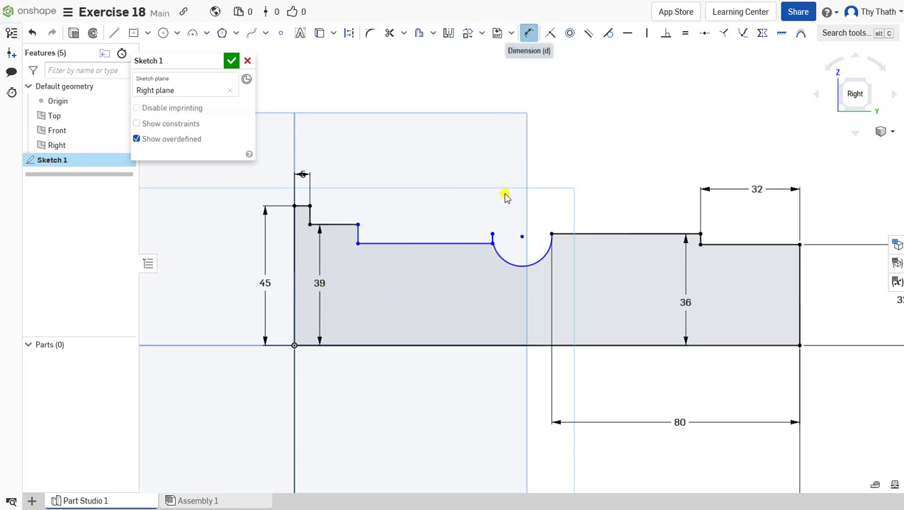
Raise the long horizontal line beside the arc above the arc's end and dimension its height from the base line as 38 mm.
left_click_drag(491, 238, 492, 228)
scroll(401, 268, "up", 5)
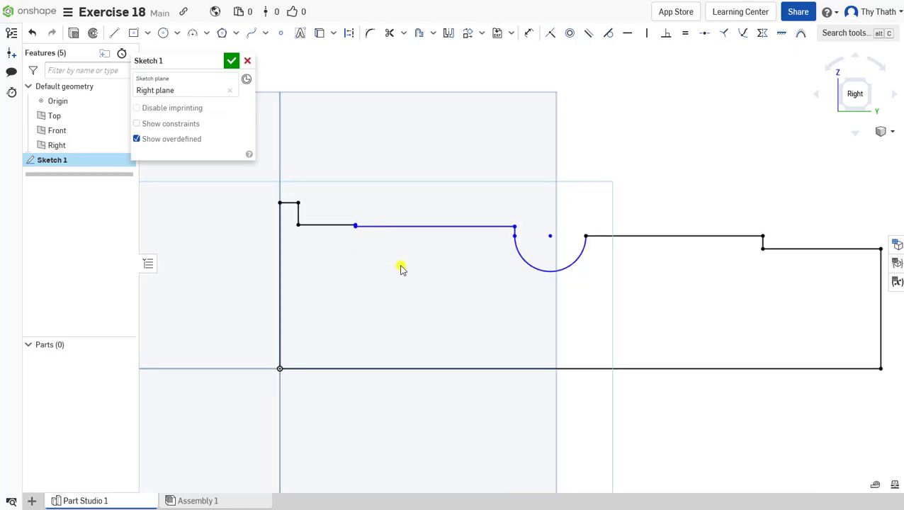
left_click(529, 33)
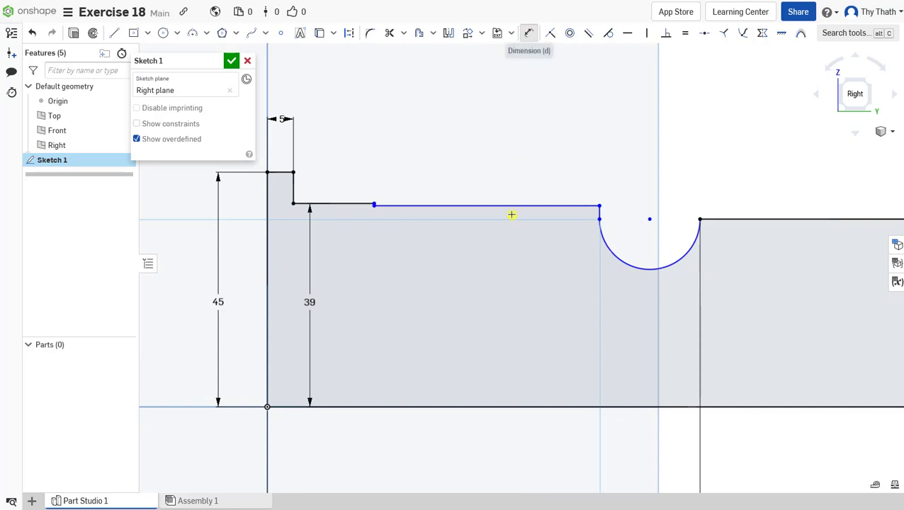
left_click(482, 408)
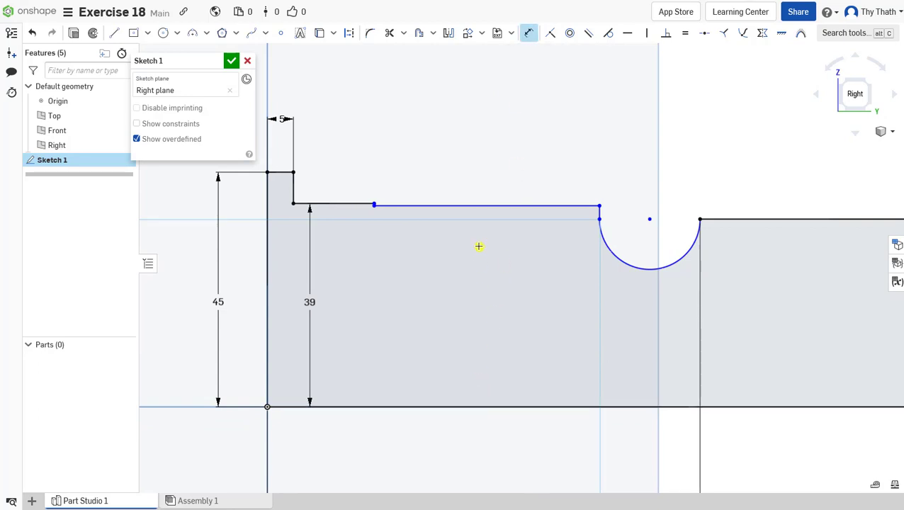
left_click(479, 206)
left_click(473, 244)
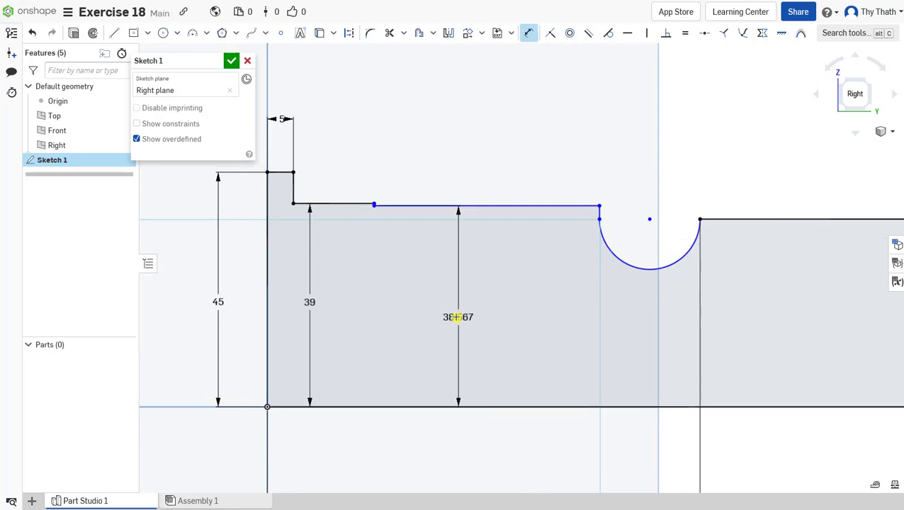
left_click(457, 317)
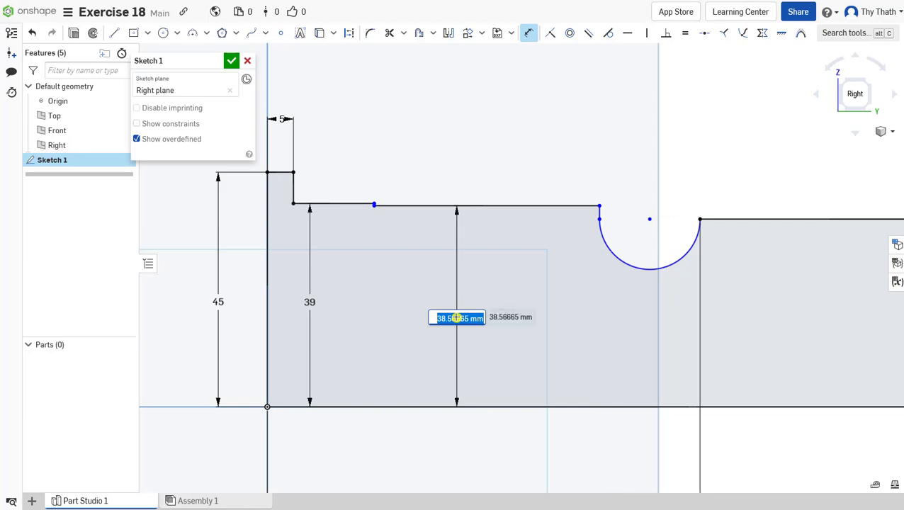
type("38")
key("Return")
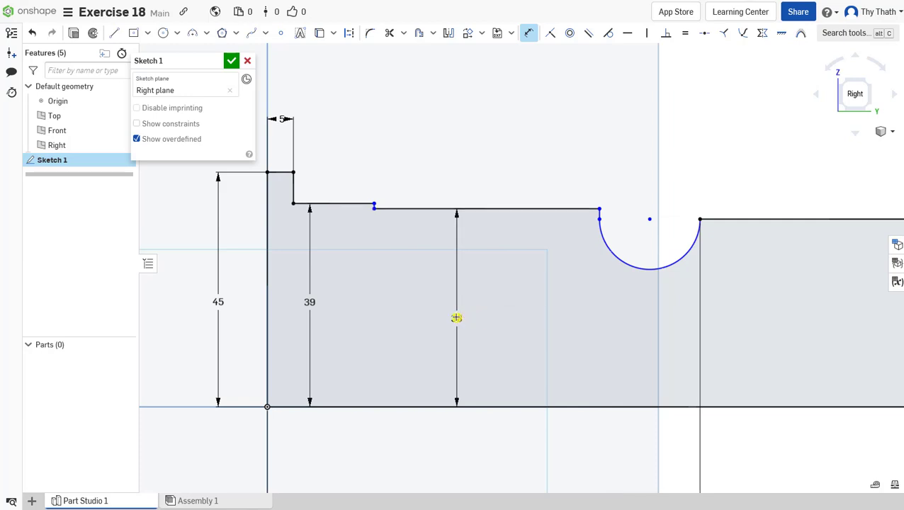
Dimension the distance from the far vertical line to the short vertical line at the arc's free end as 102 mm.
scroll(457, 311, "down", 3)
scroll(391, 296, "up", 1)
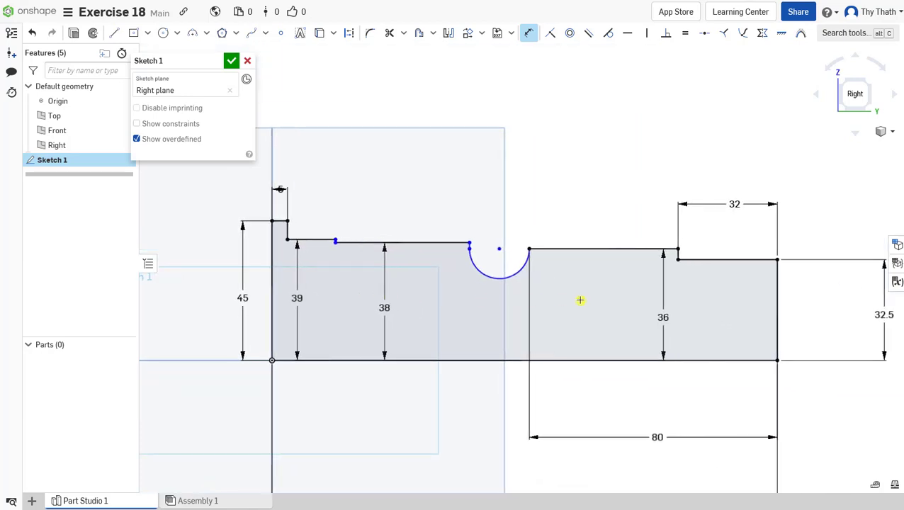
left_click(777, 309)
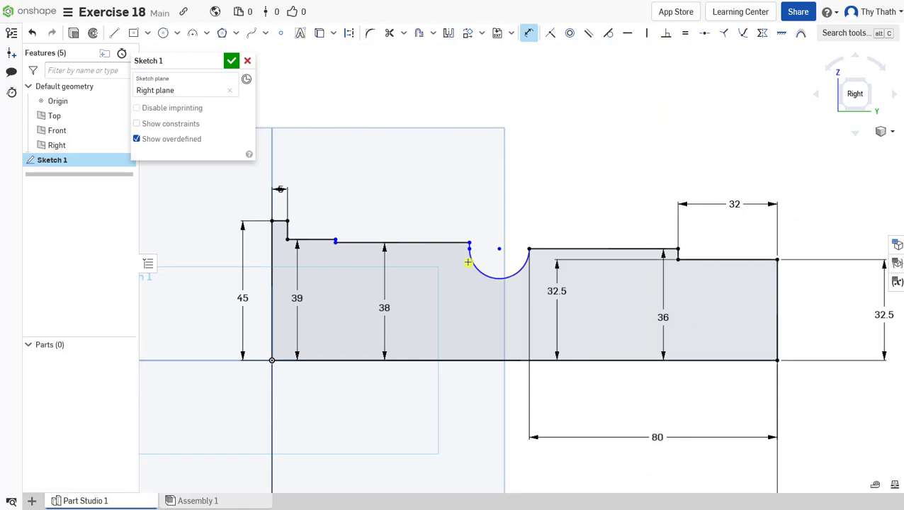
scroll(466, 257, "up", 5)
scroll(469, 236, "up", 3)
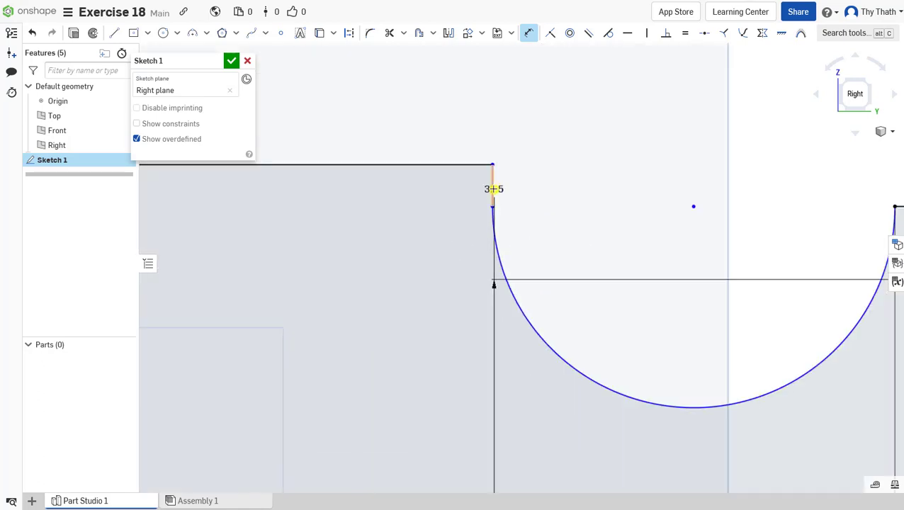
left_click(494, 189)
scroll(496, 190, "down", 5)
scroll(580, 195, "up", 1)
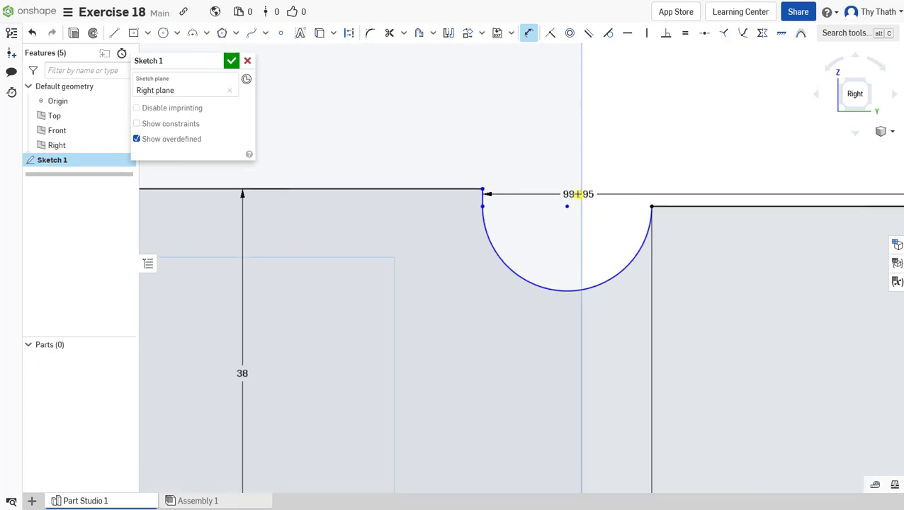
left_click(581, 221)
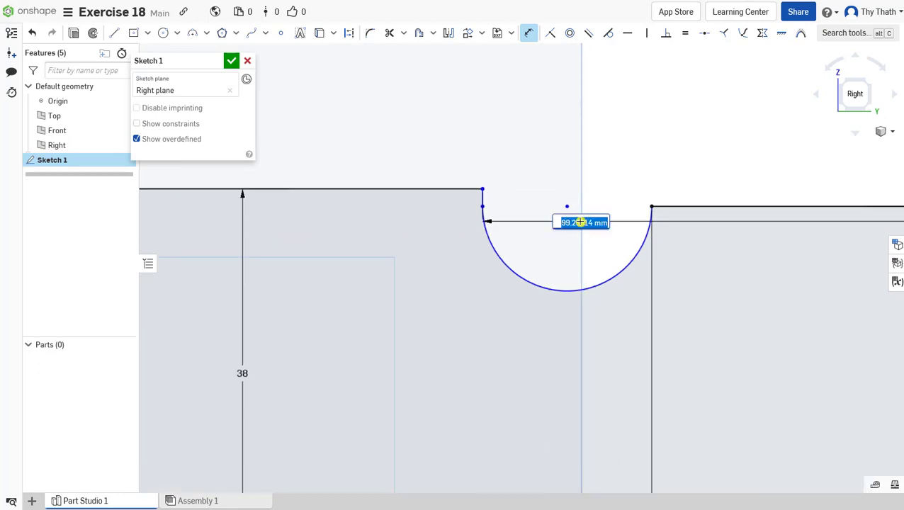
type("102")
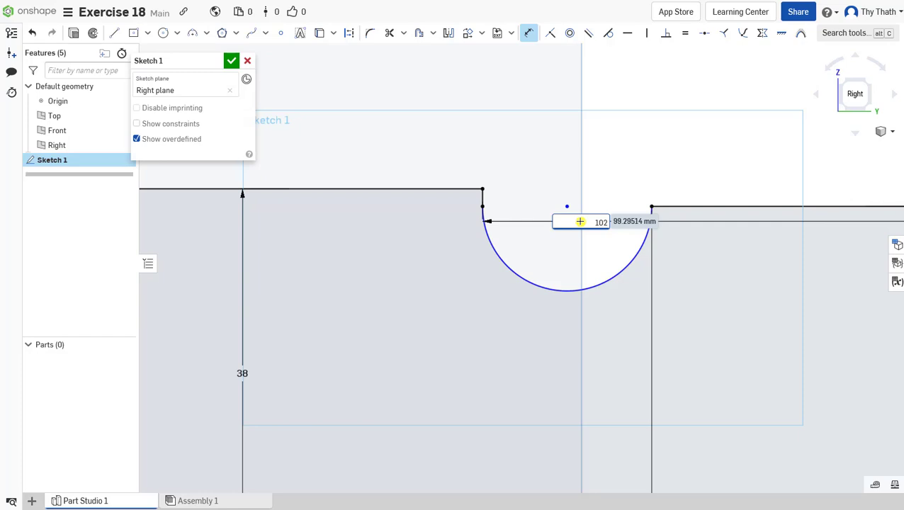
key("Return")
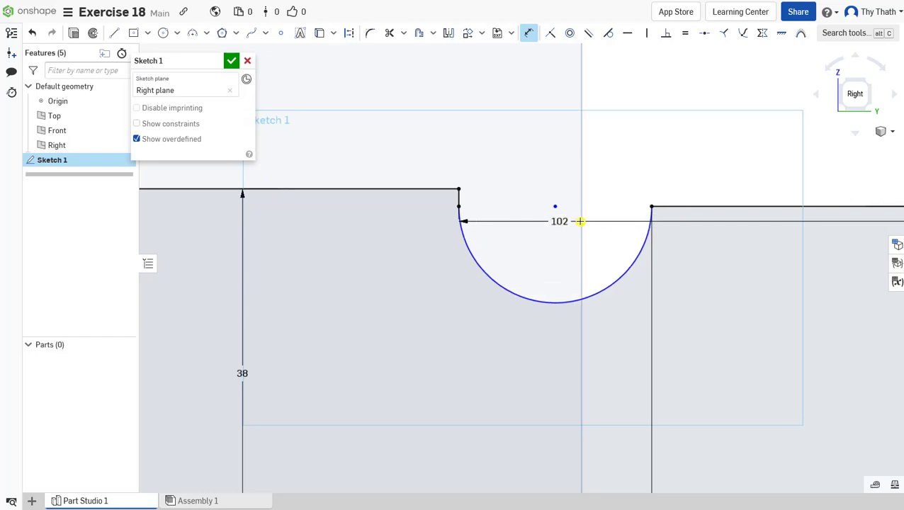
Dimension the groove arc's radius as 11 mm.
scroll(580, 225, "down", 2)
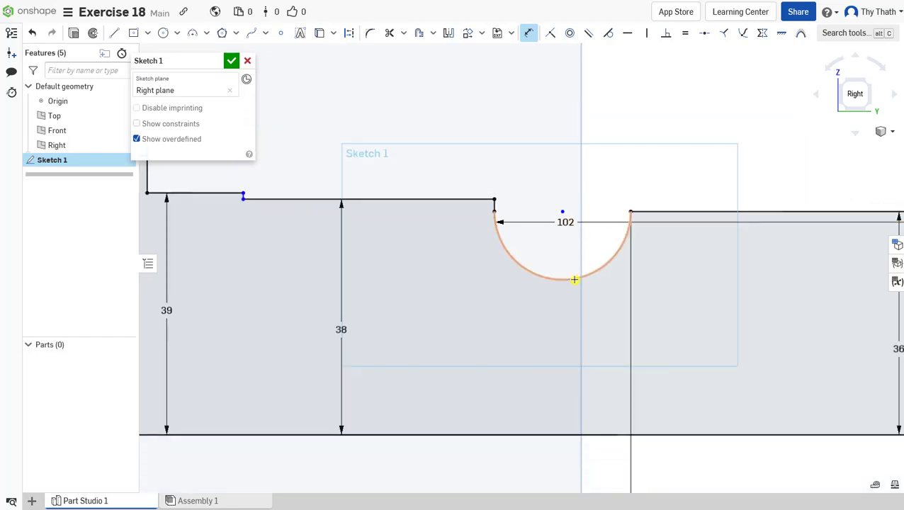
left_click(587, 203)
left_click(591, 180)
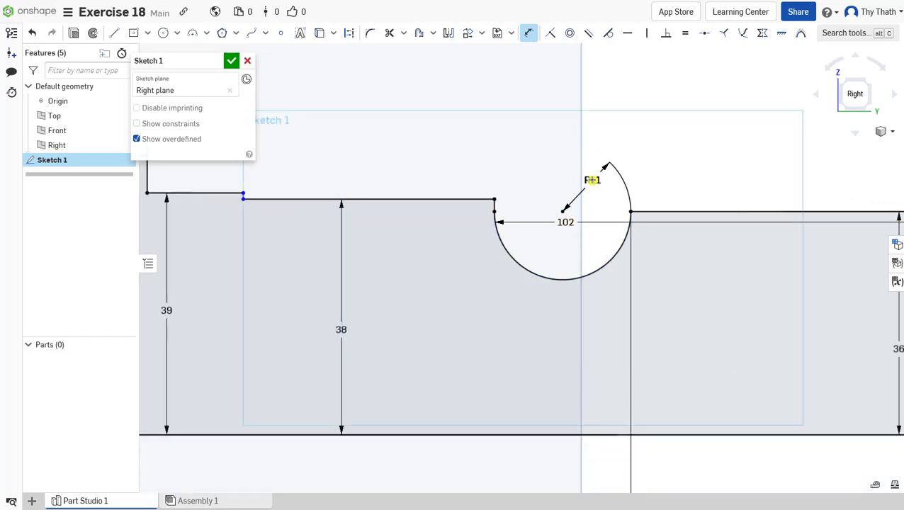
key("Return")
Dimension the distance from the far vertical line to the small step between the 39 mm and 38 mm levels as 112 mm and finish the sketch.
scroll(573, 204, "down", 5)
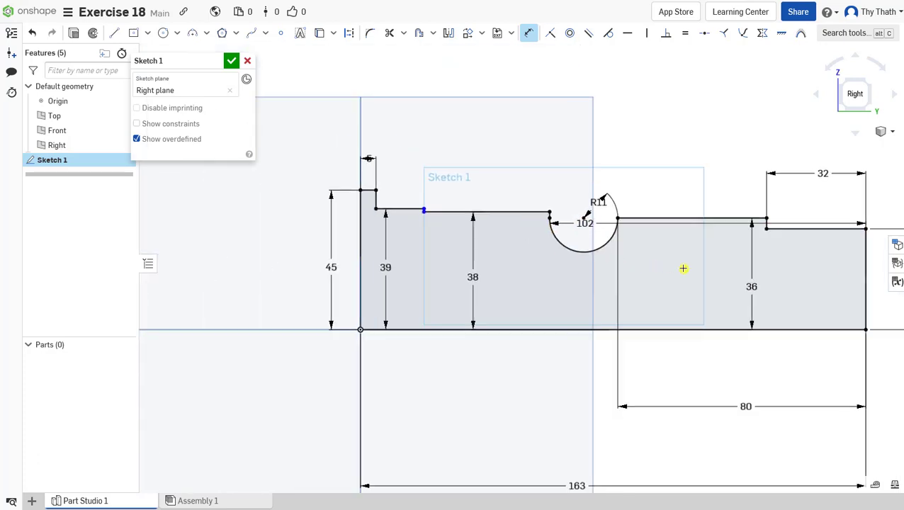
middle_click_drag(672, 267, 595, 268)
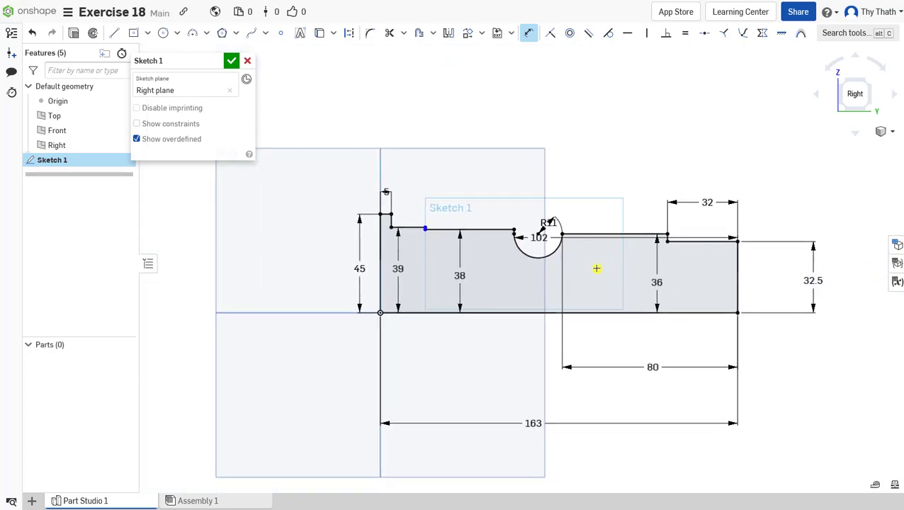
left_click(718, 271)
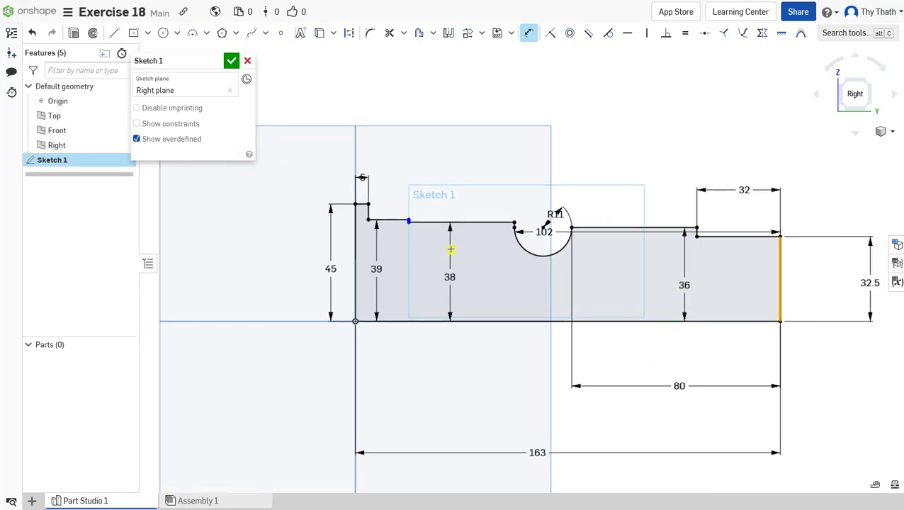
scroll(454, 250, "up", 8)
scroll(495, 233, "down", 2)
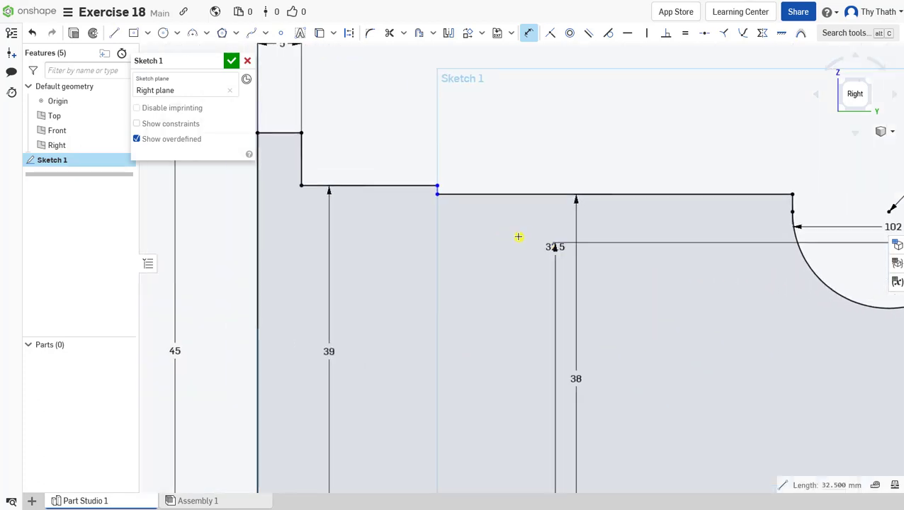
scroll(430, 200, "up", 5)
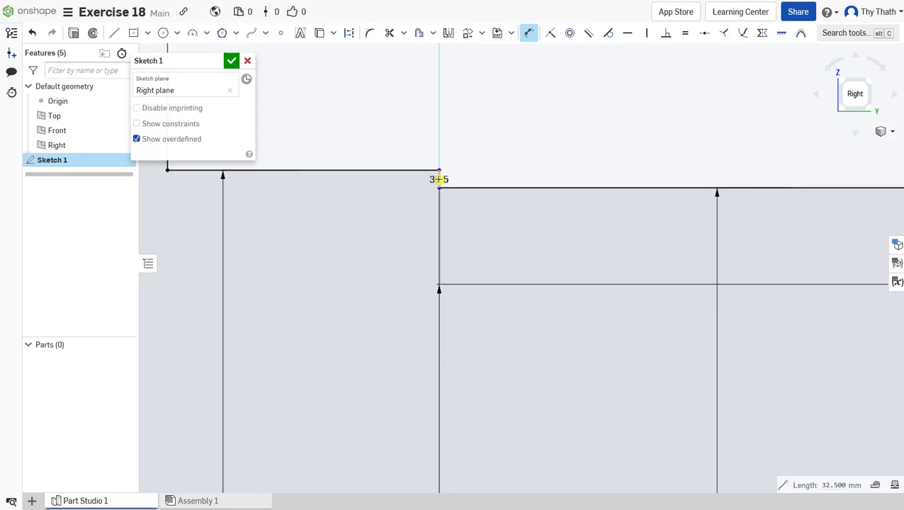
scroll(453, 232, "down", 4)
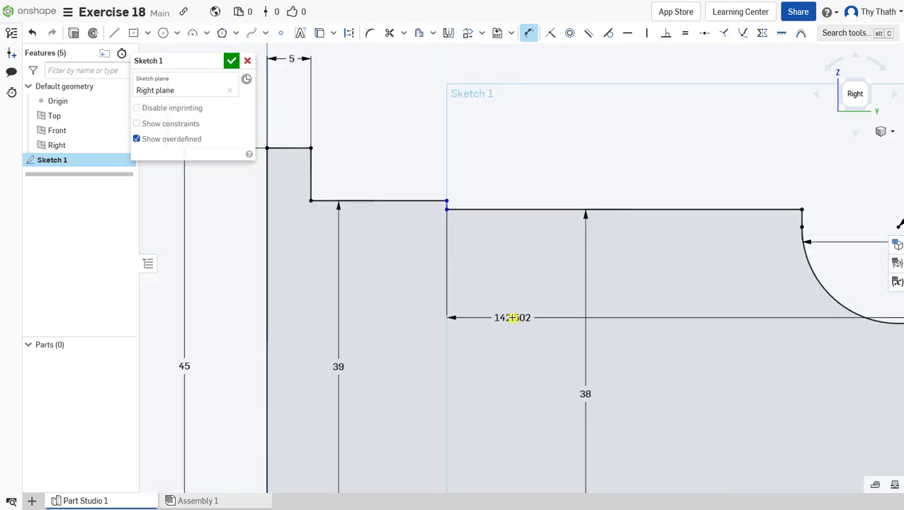
left_click(512, 319)
type("11")
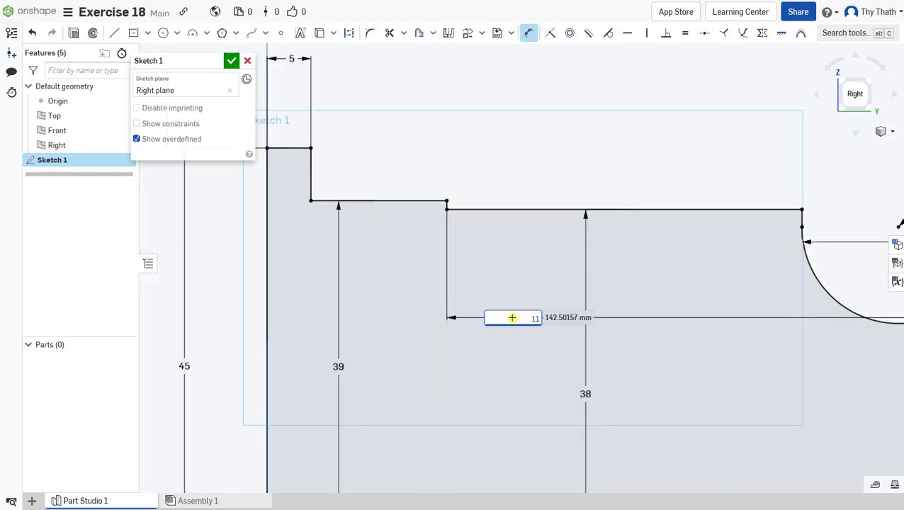
type("2")
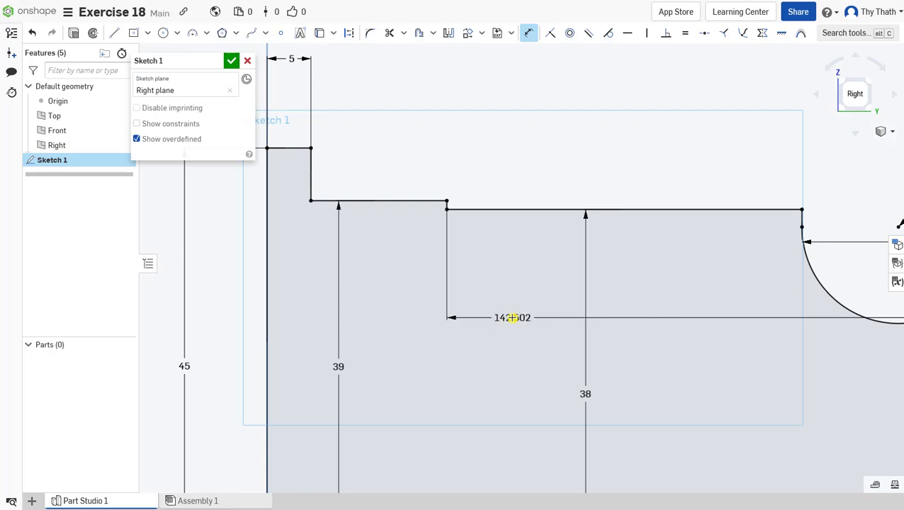
key("Return")
scroll(499, 292, "down", 5)
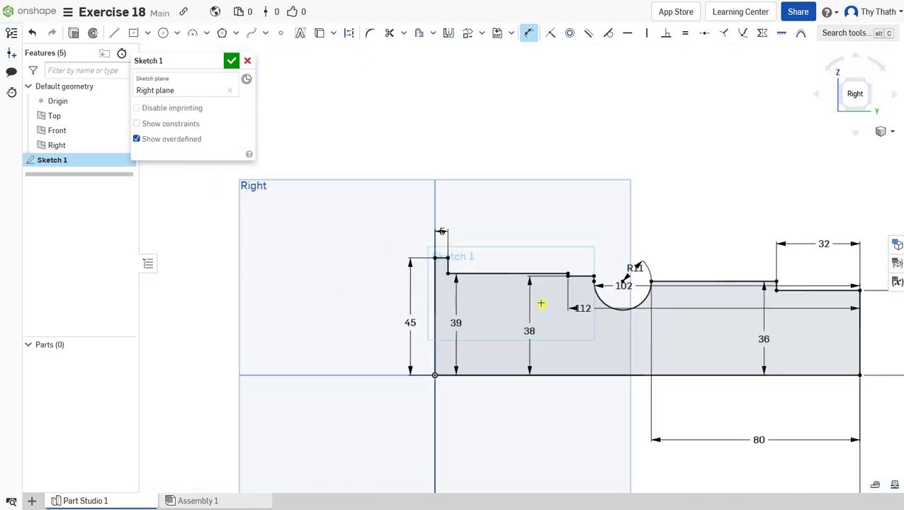
middle_click_drag(540, 304, 456, 278)
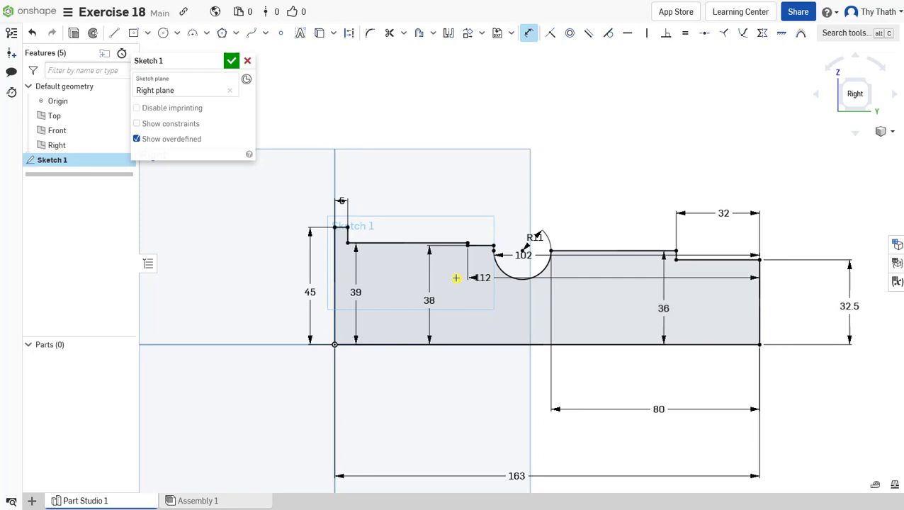
left_click(231, 60)
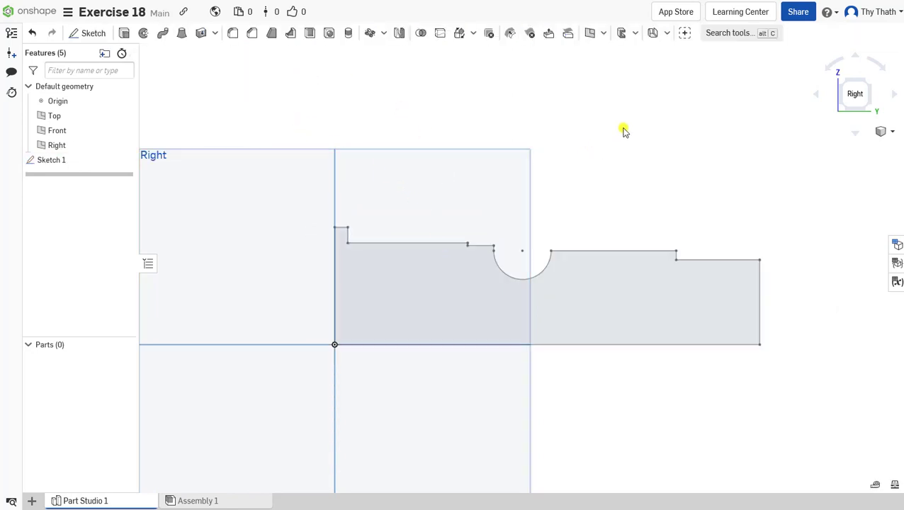
Revolve the stepped profile as a new solid through a full turn about its long horizontal base line.
scroll(623, 131, "down", 2)
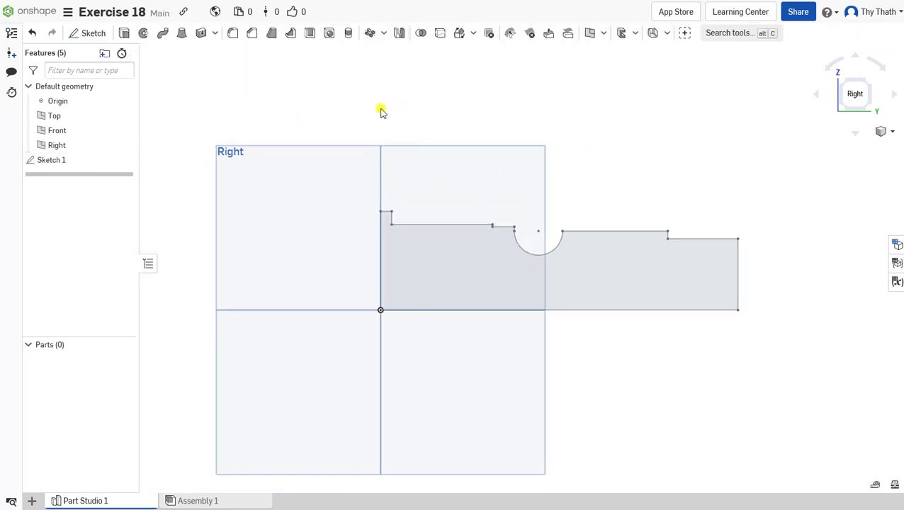
left_click(143, 33)
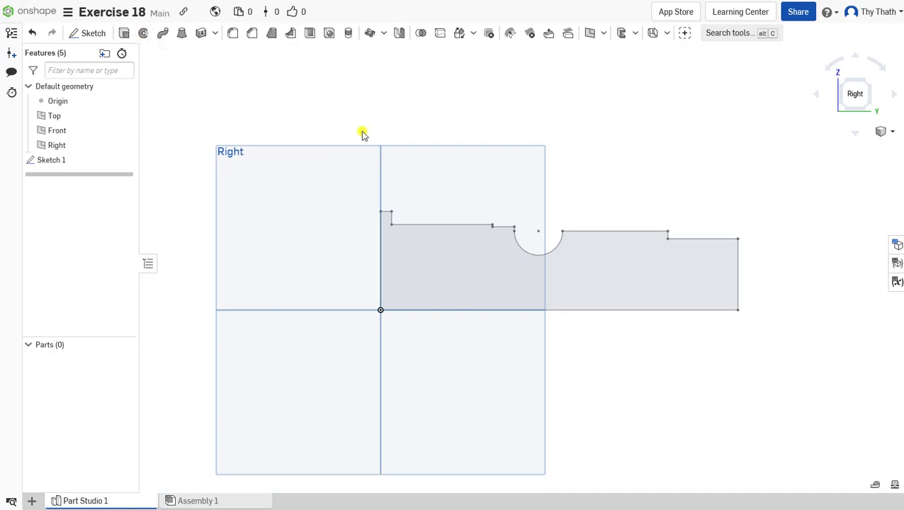
left_click(456, 263)
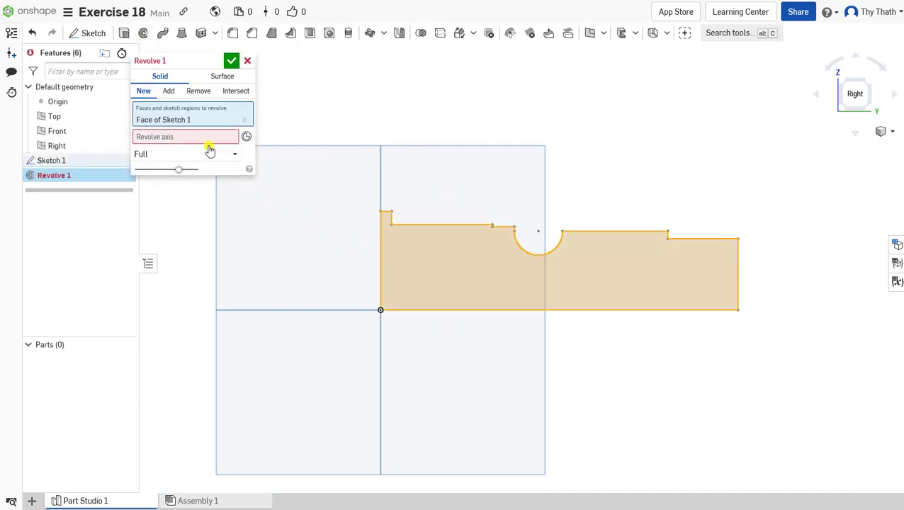
left_click(200, 138)
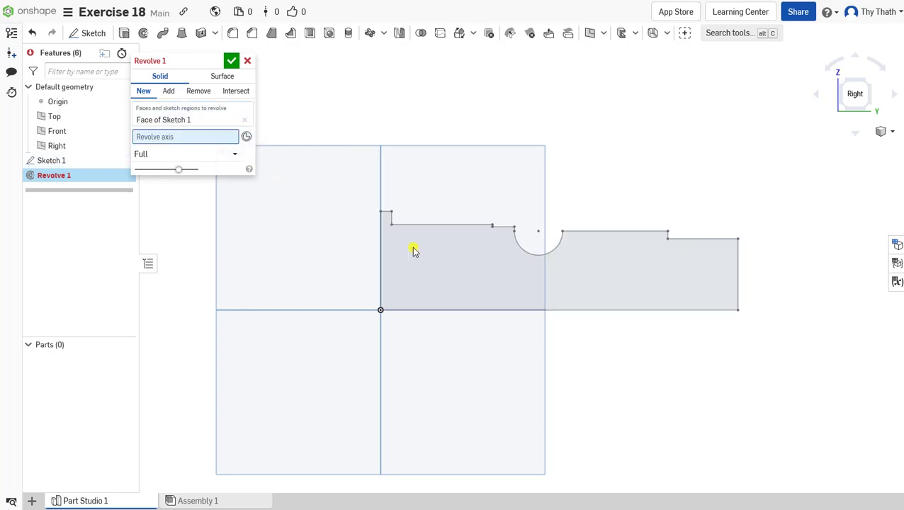
left_click(466, 311)
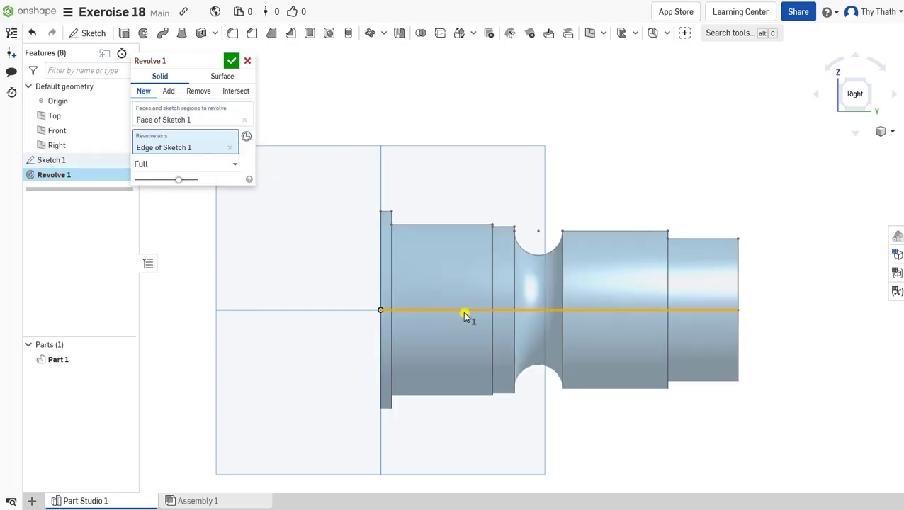
left_click(229, 62)
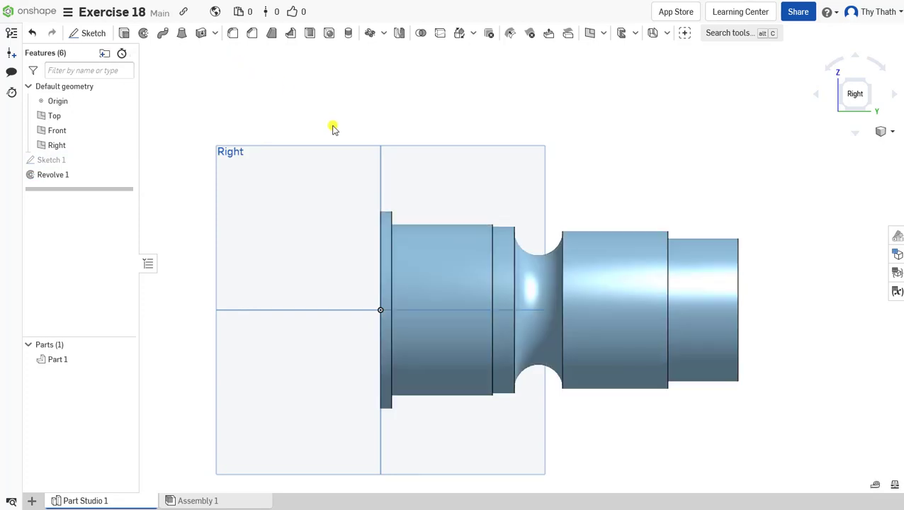
Show the revolved part in an isometric view and hide the Top, Front and Right planes.
key("shift+7")
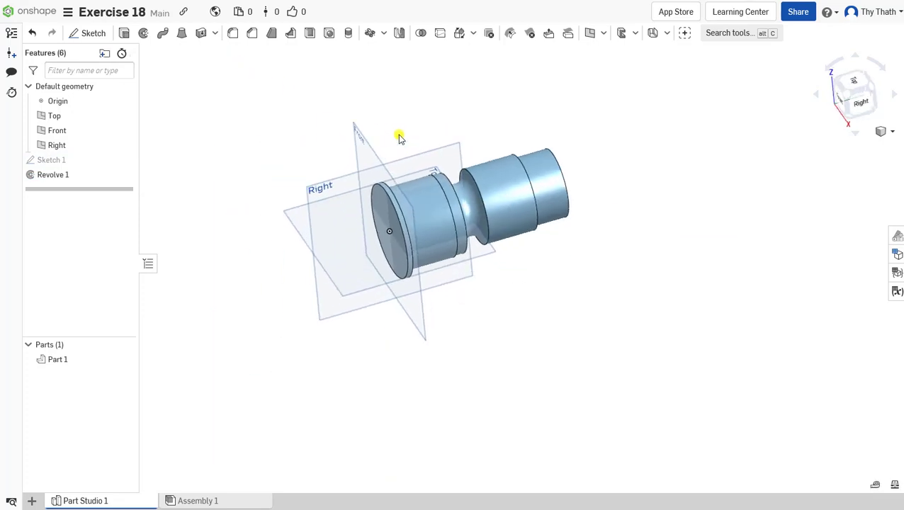
left_click(124, 117)
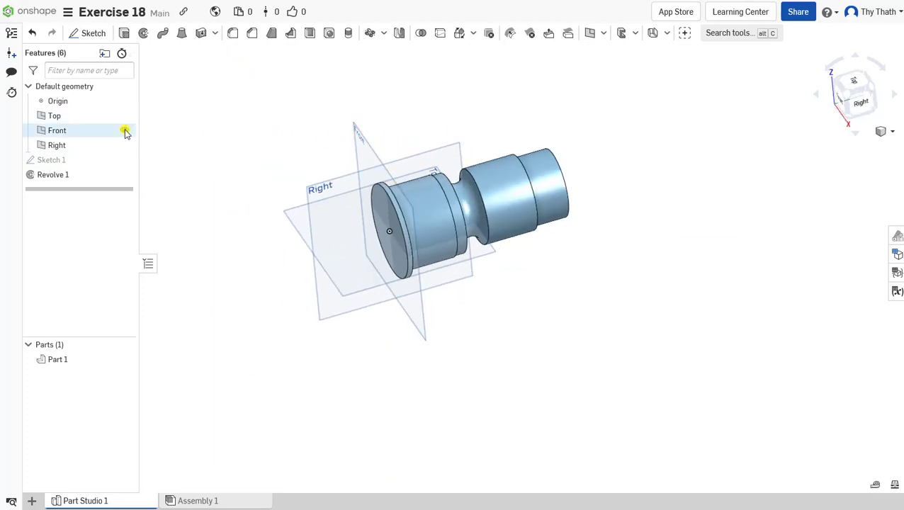
left_click(125, 130)
left_click(125, 146)
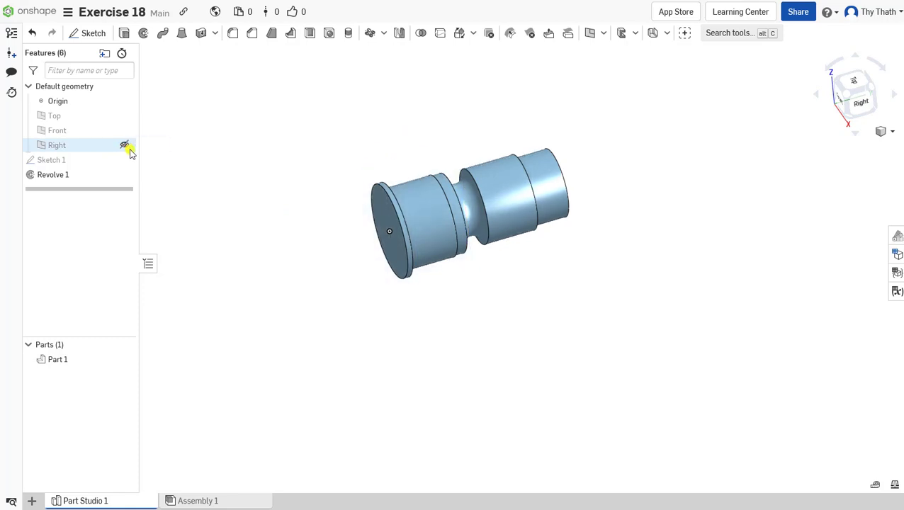
Start a new sketch on the flat end face of the thin flange and view it normal to the sketch plane.
scroll(343, 177, "down", 2)
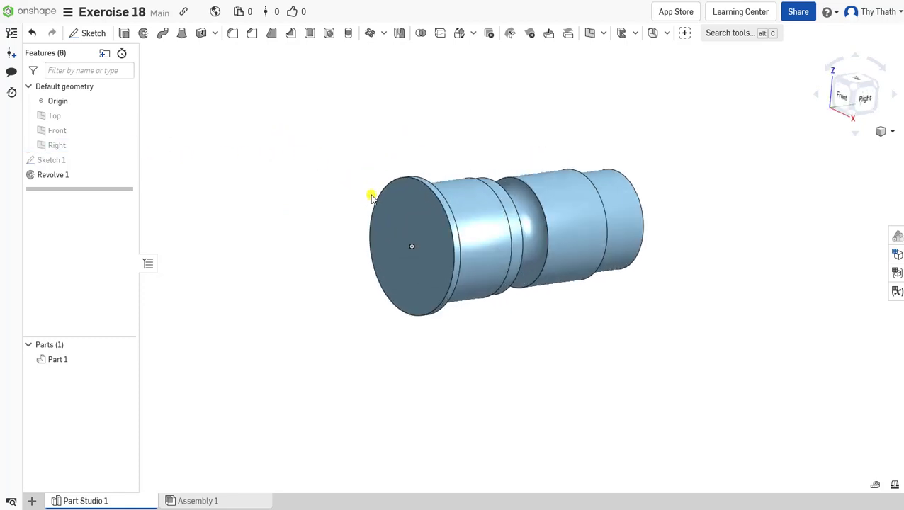
right_click(395, 222)
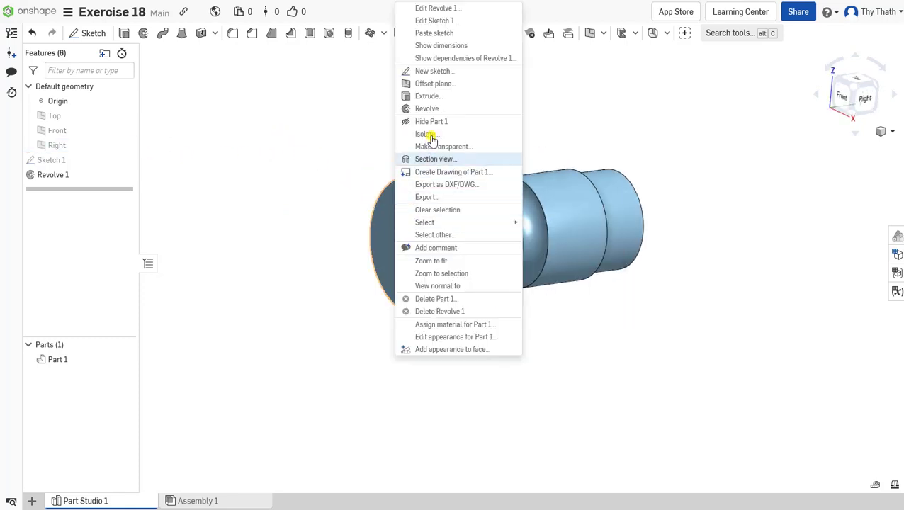
left_click(438, 75)
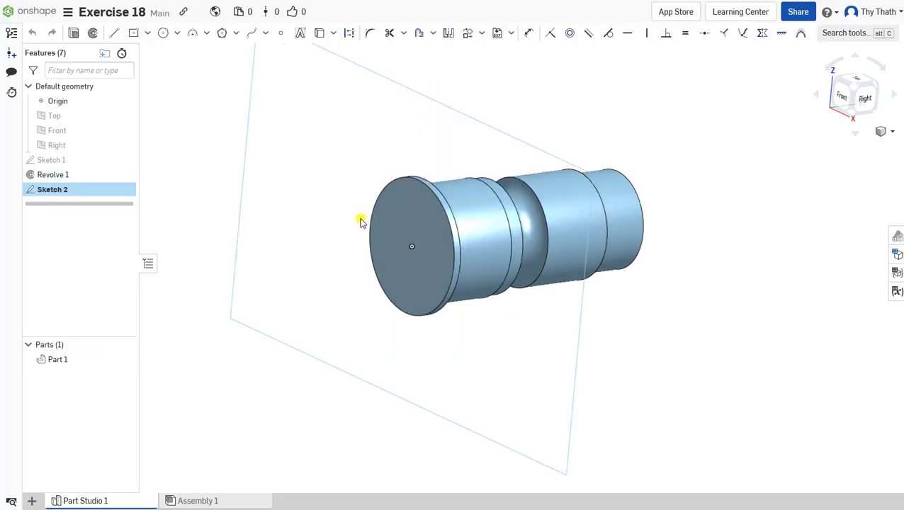
right_click(309, 192)
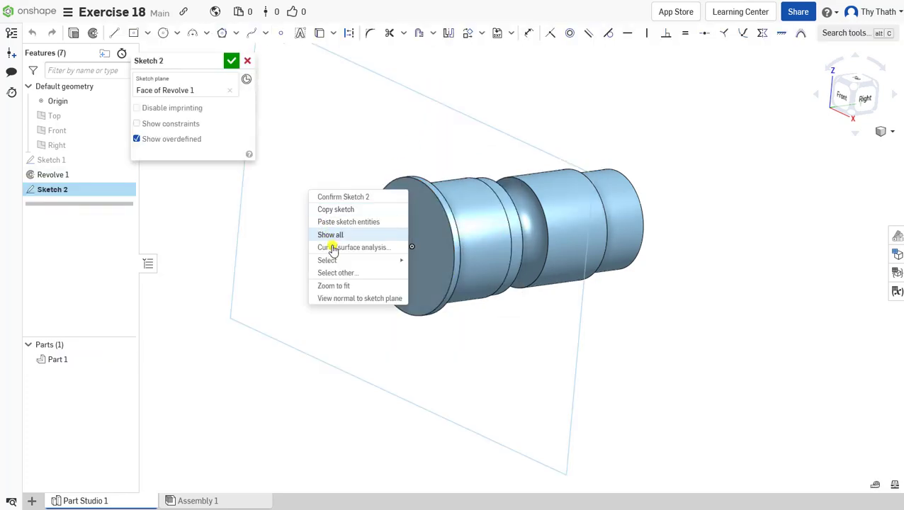
left_click(344, 298)
scroll(537, 239, "down", 3)
middle_click_drag(537, 238, 535, 226)
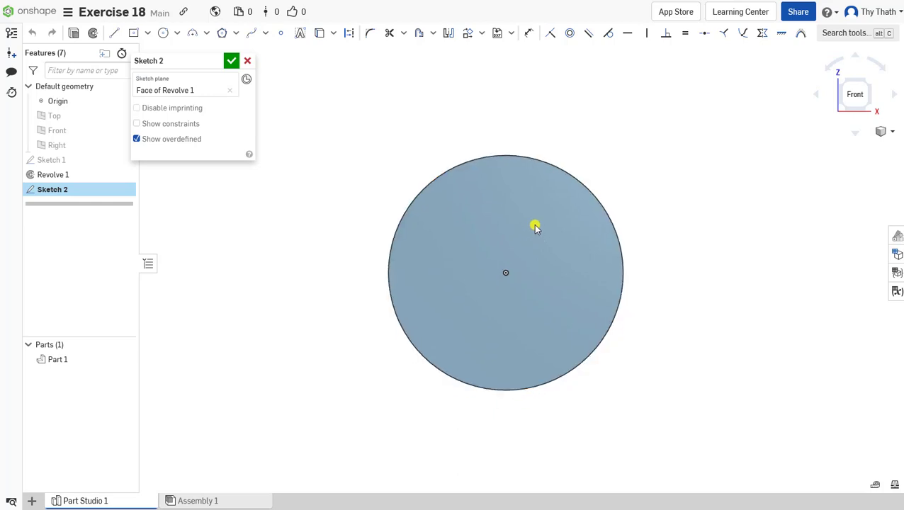
Draw two concentric circles centred on the origin with diameters of 170 mm and 100 mm.
left_click(164, 34)
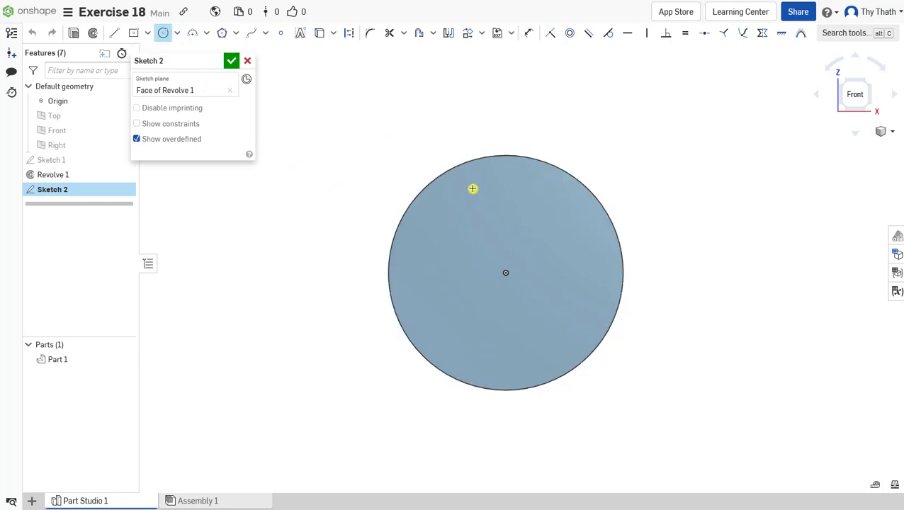
left_click(507, 272)
left_click(686, 232)
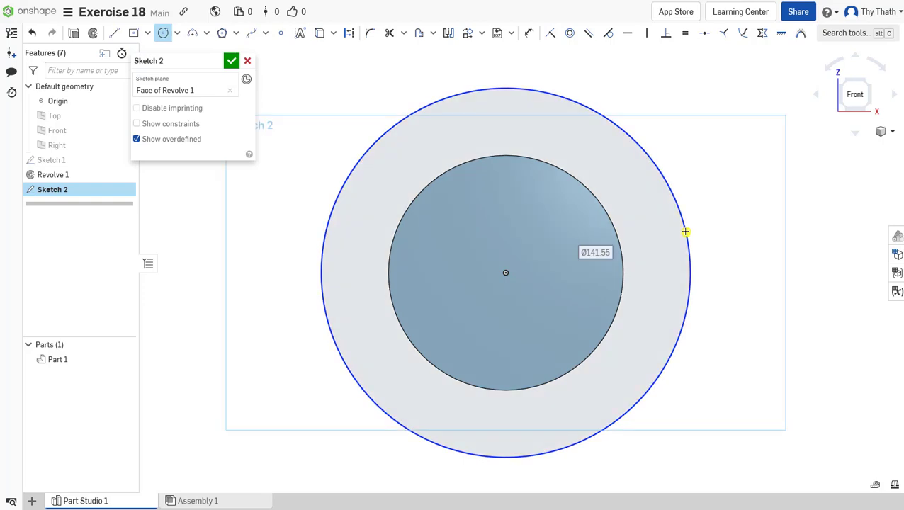
type("170")
key("Return")
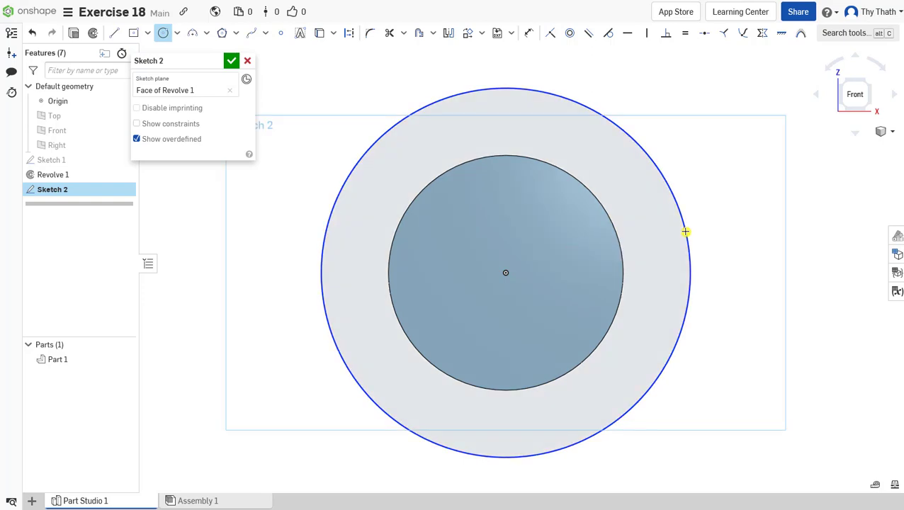
left_click(507, 274)
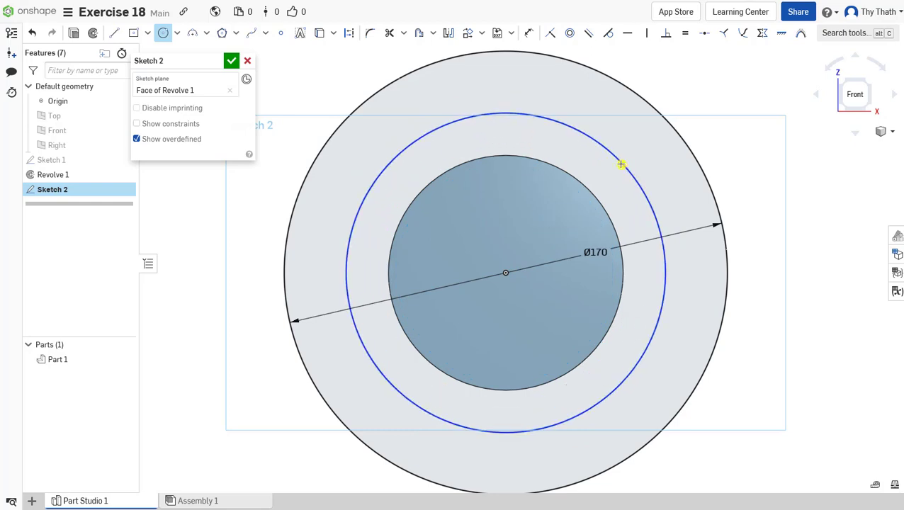
type("100")
key("Return")
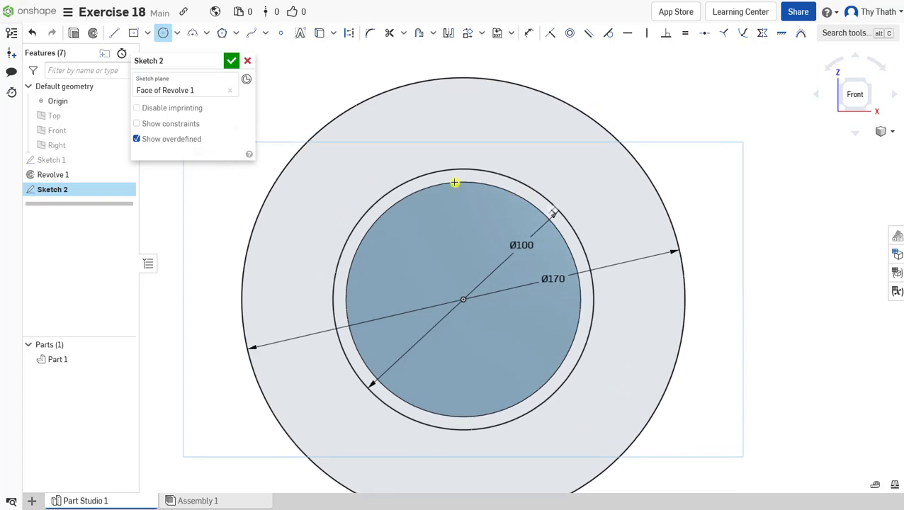
Draw a vertical line from the origin up to the 170 mm circle and convert it to construction geometry.
left_click(115, 33)
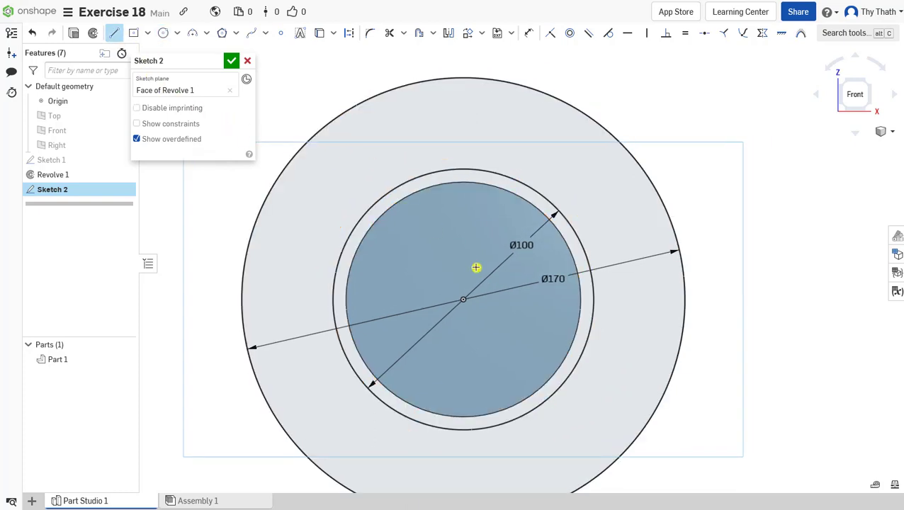
left_click(463, 299)
left_click(462, 80)
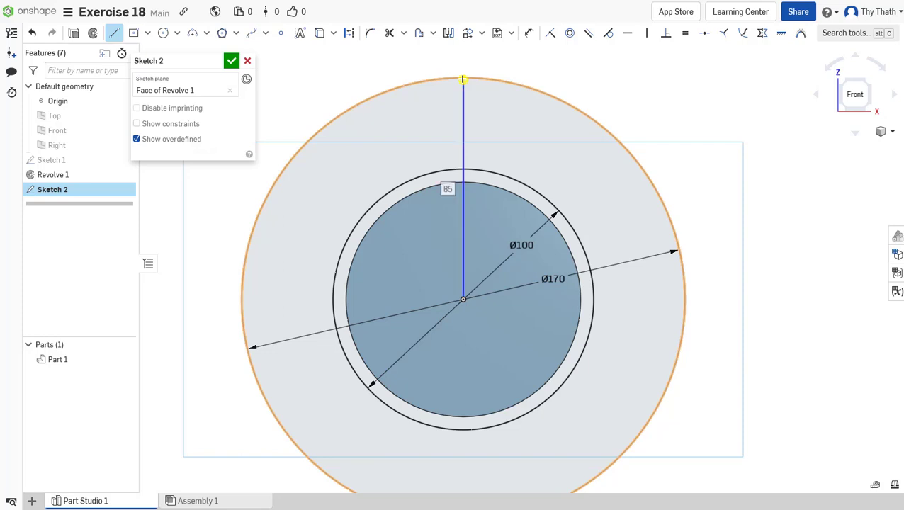
left_click(115, 32)
left_click(464, 120)
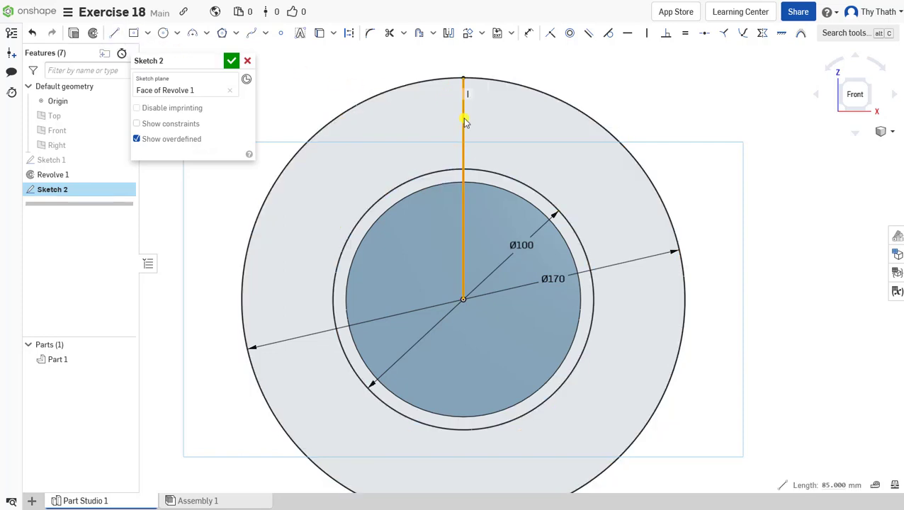
left_click(348, 33)
scroll(494, 124, "down", 3)
middle_click_drag(498, 165, 488, 187)
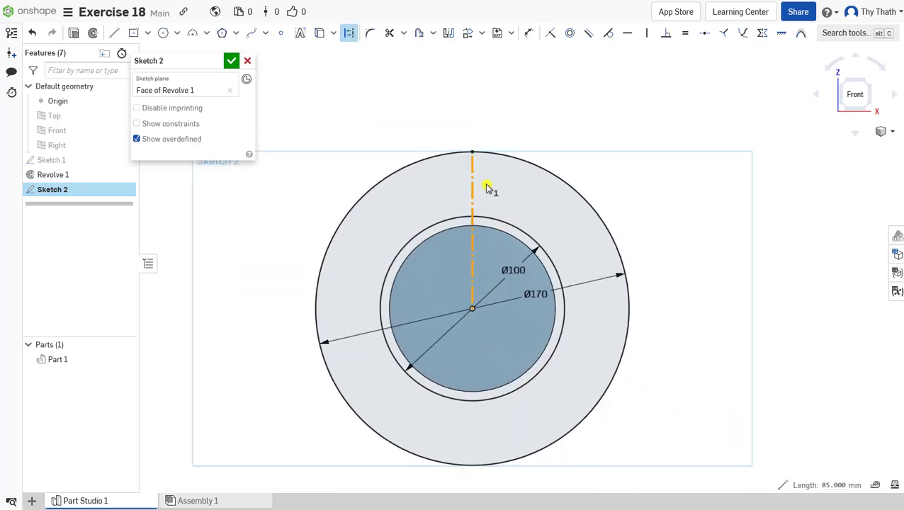
left_click(348, 34)
left_click(361, 82)
scroll(361, 81, "up", 2)
middle_click_drag(423, 130, 397, 114)
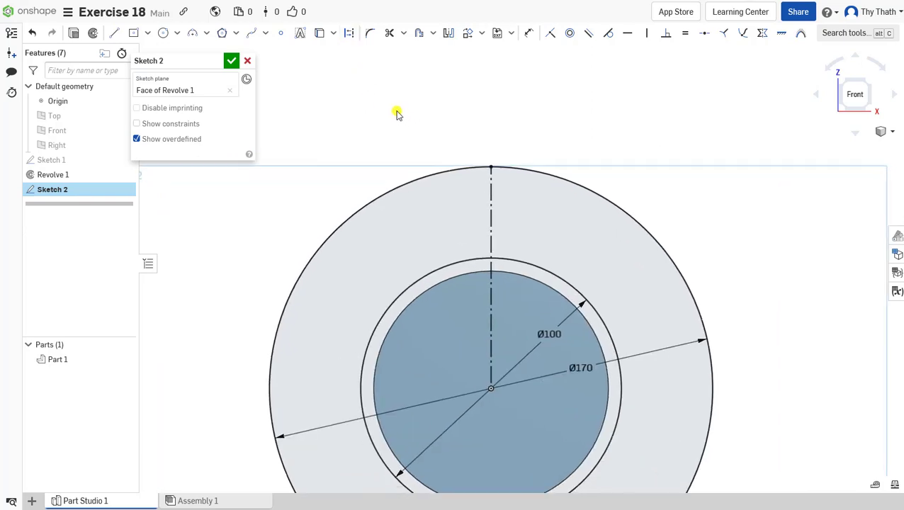
Draw a three-point arc of about 27.7 mm radius from the 100 mm circle to the 170 mm circle, bulging away from the centreline.
left_click(192, 34)
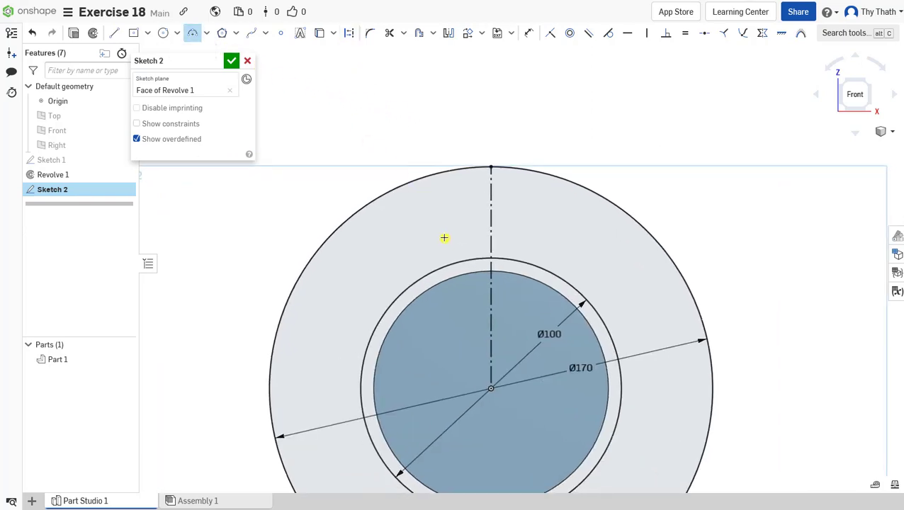
left_click(446, 261)
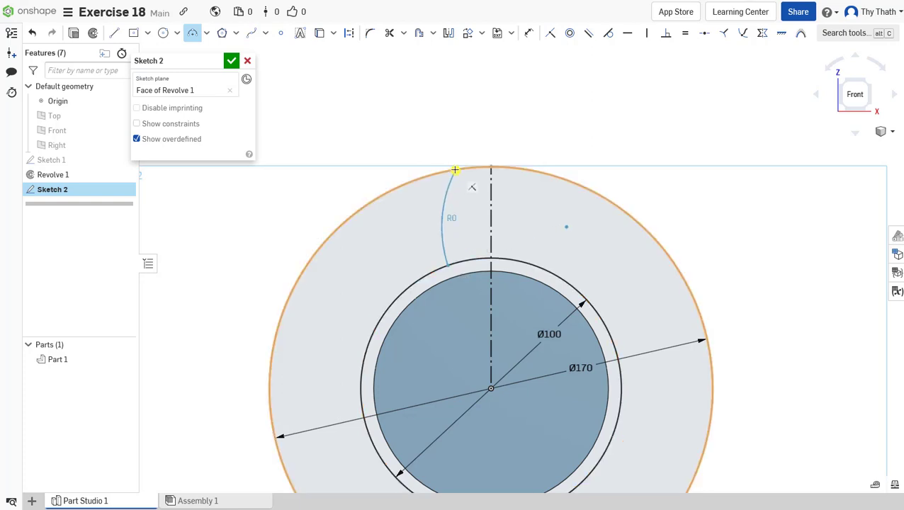
left_click(455, 170)
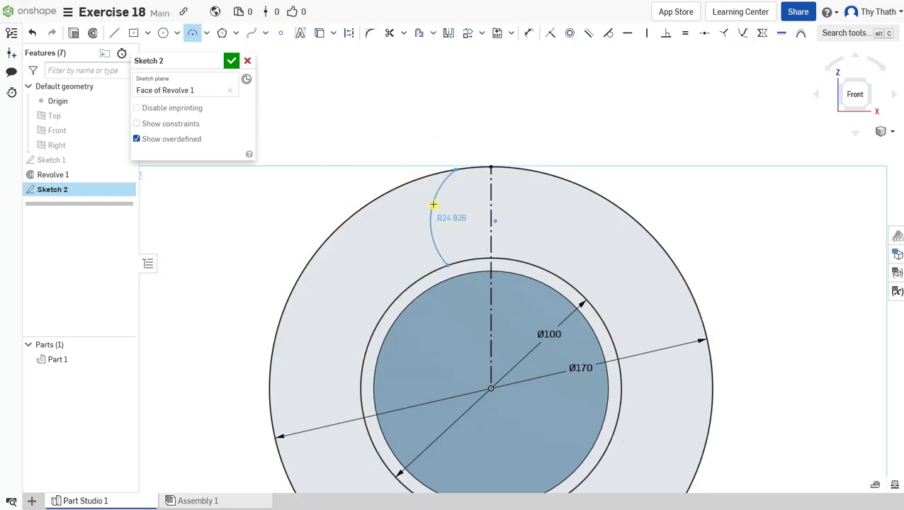
left_click(434, 206)
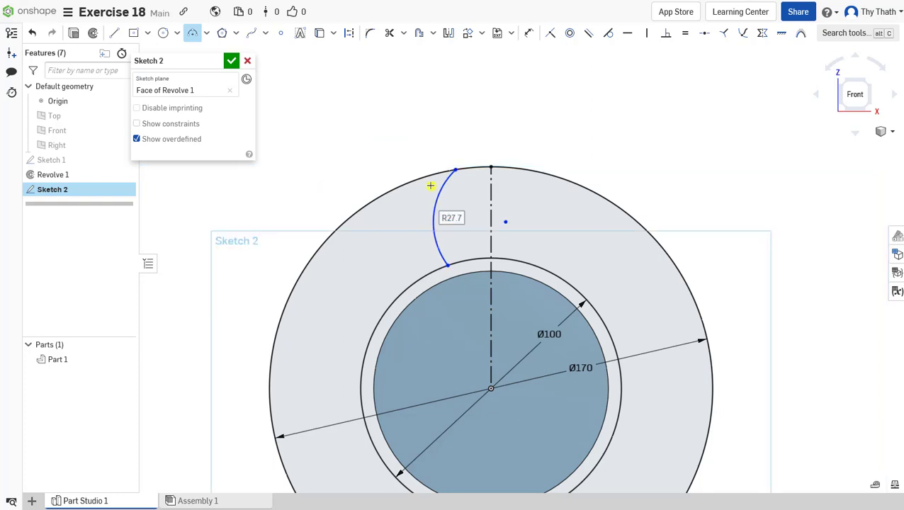
Dimension the arc's outer endpoint on the 170 mm circle at 6 mm from the vertical construction line.
scroll(430, 136, "down", 2)
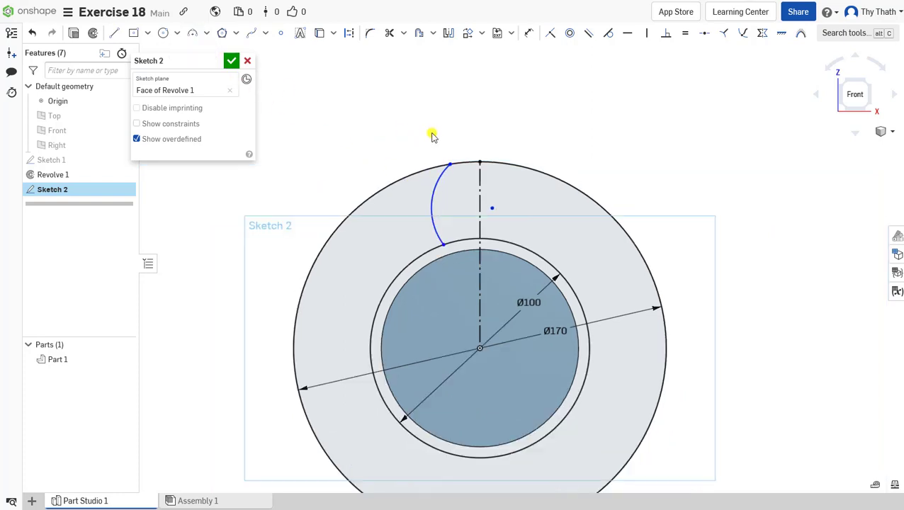
middle_click_drag(430, 136, 462, 126)
left_click(529, 33)
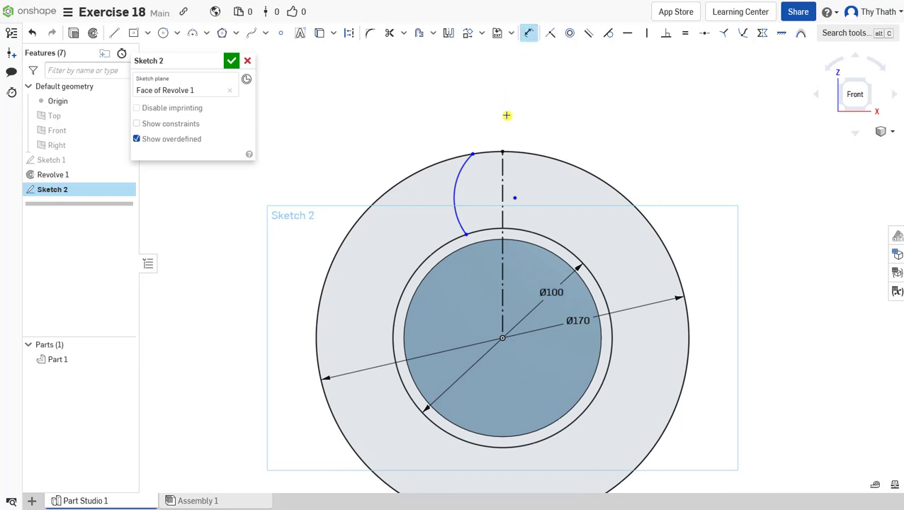
left_click(472, 153)
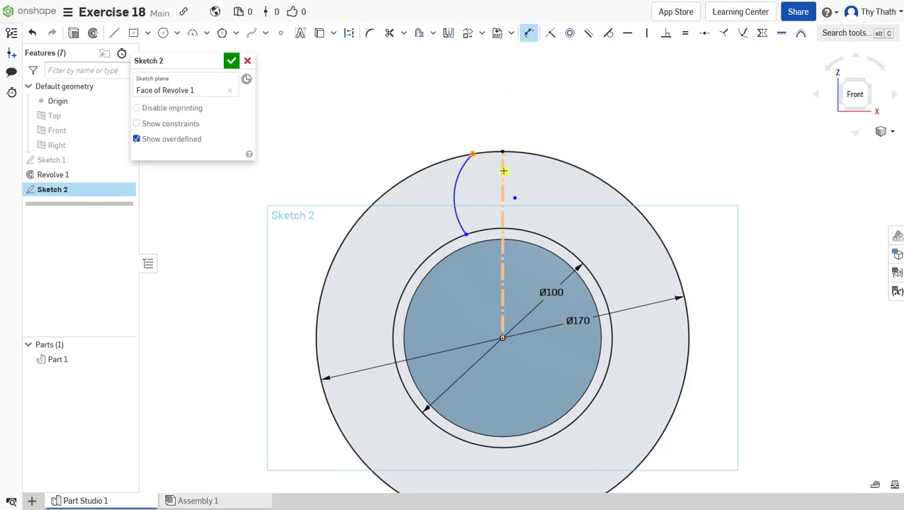
left_click(502, 170)
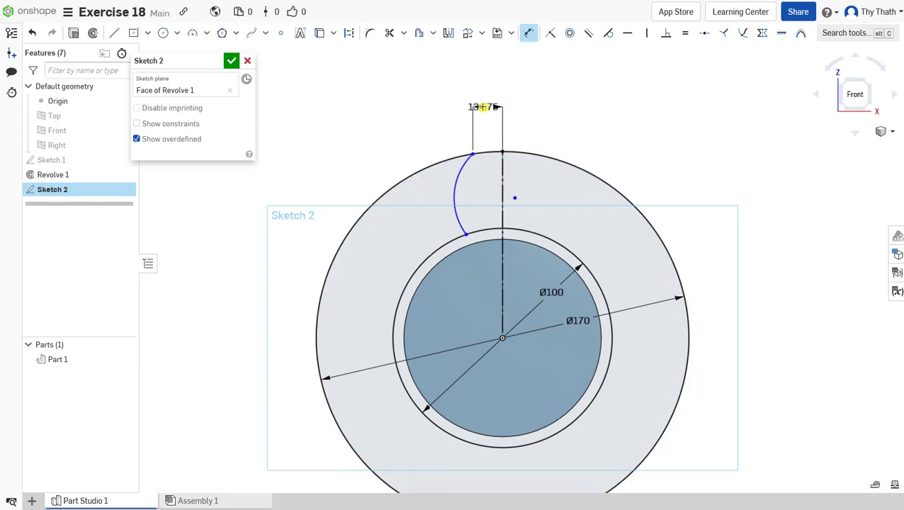
left_click(483, 107)
type("6")
key("Return")
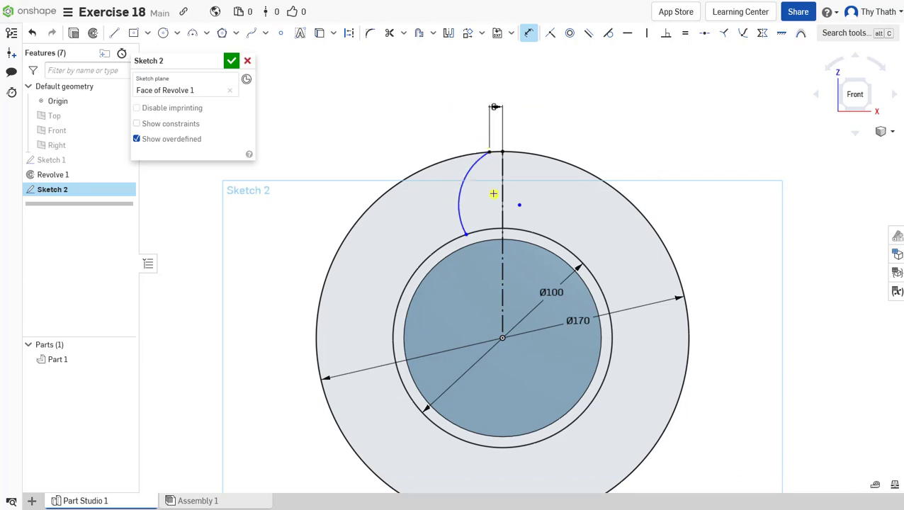
Dimension the arc's inner endpoint on the 100 mm circle at 15 mm from the vertical construction line.
scroll(486, 227, "up", 4)
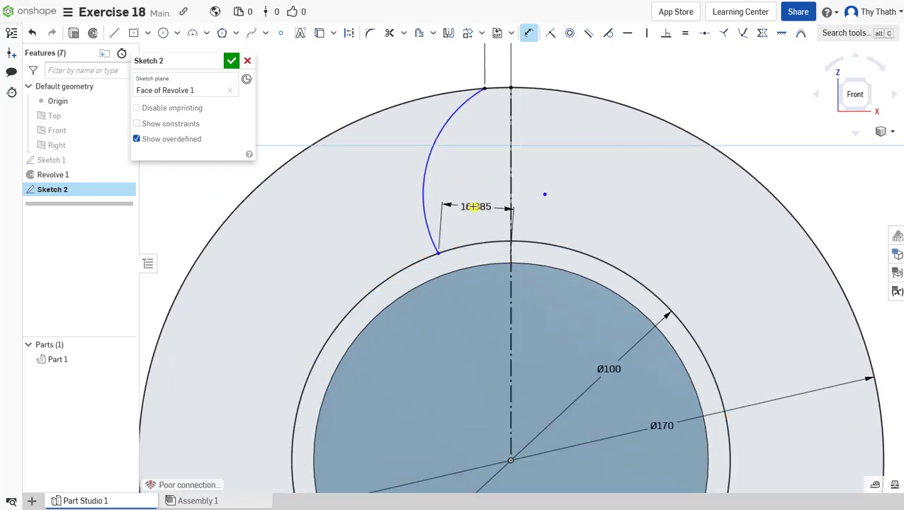
left_click(468, 209)
type("15")
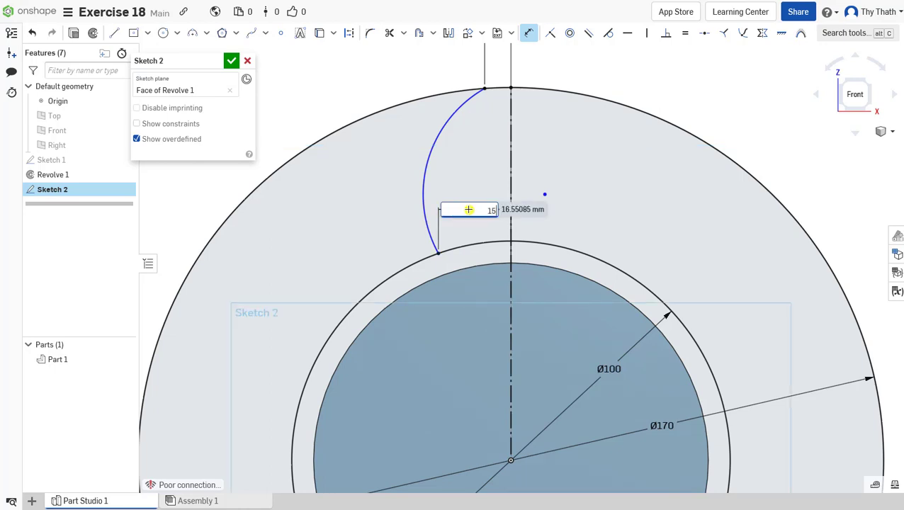
key("Return")
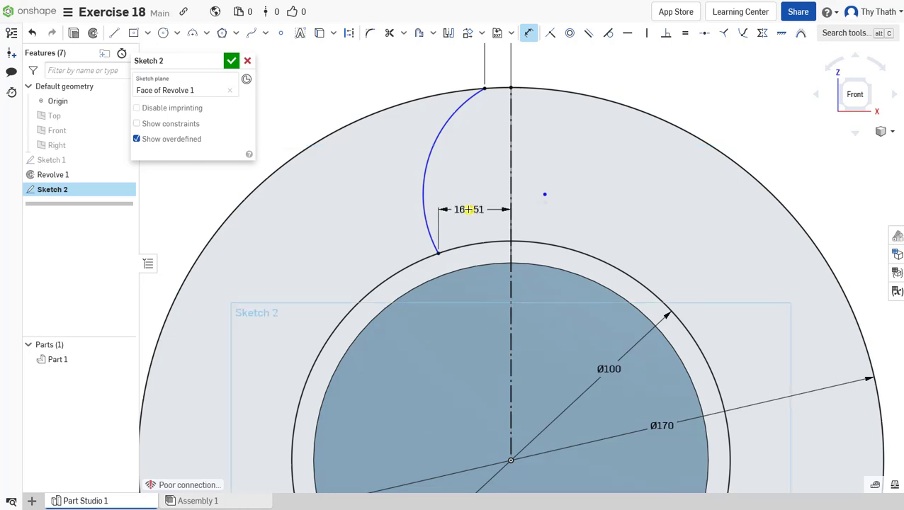
Set the arc's radius to 65 mm and finish dimensioning.
scroll(469, 210, "down", 2)
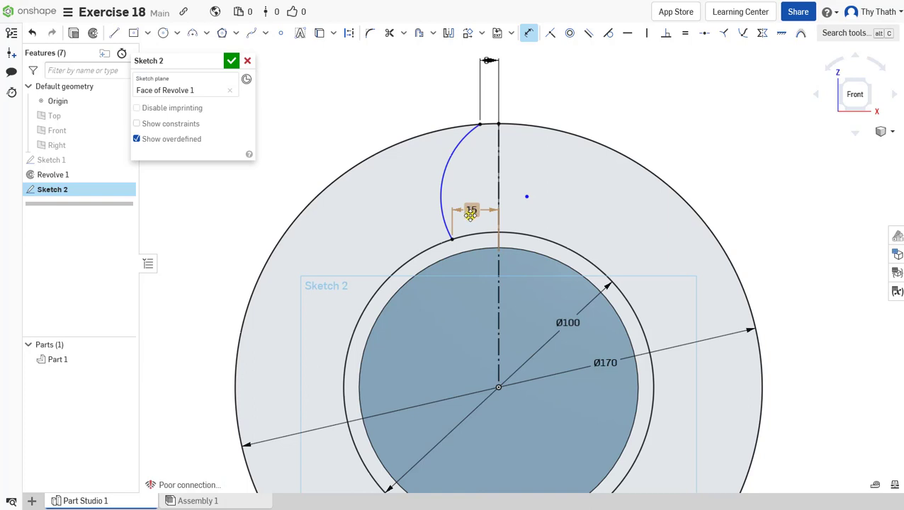
left_click(444, 178)
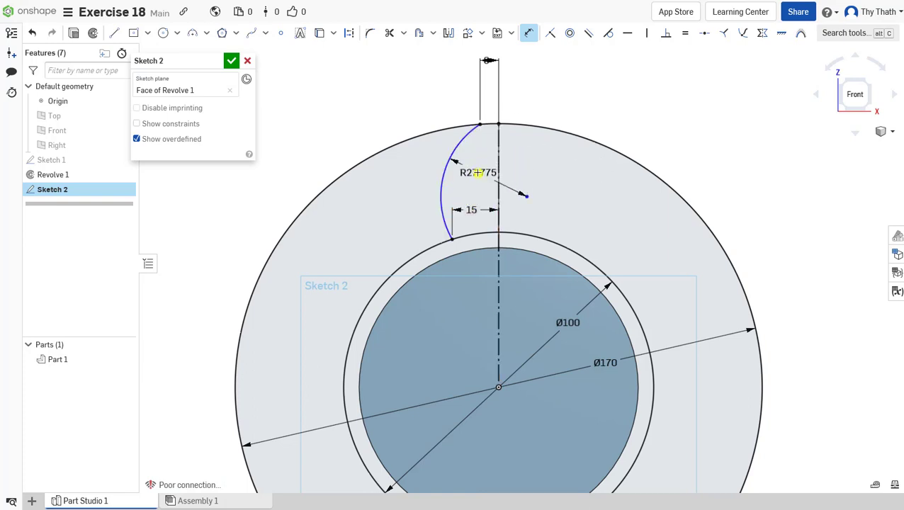
left_click(478, 173)
type("6")
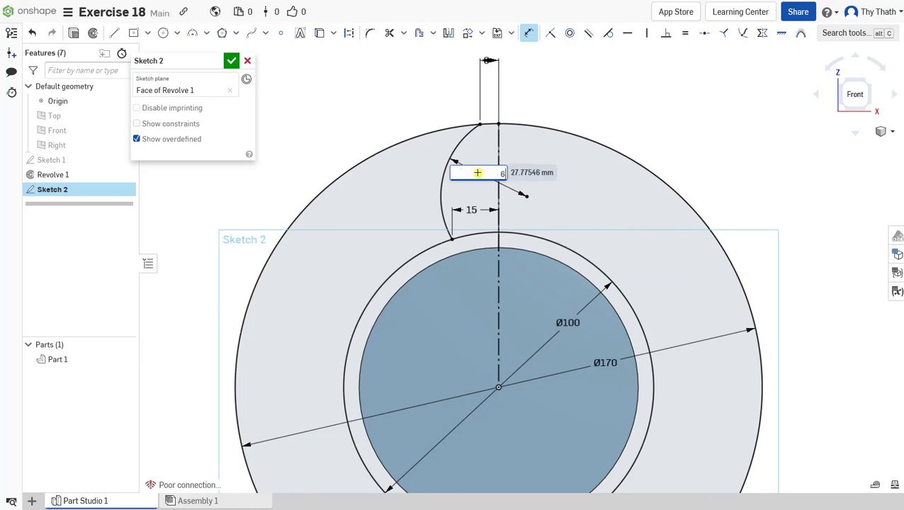
type("5")
key("Return")
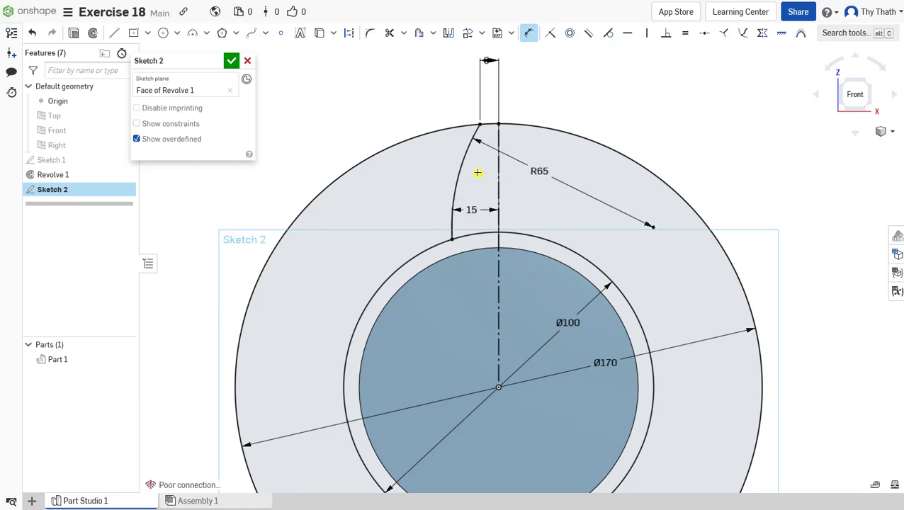
scroll(477, 173, "down", 4)
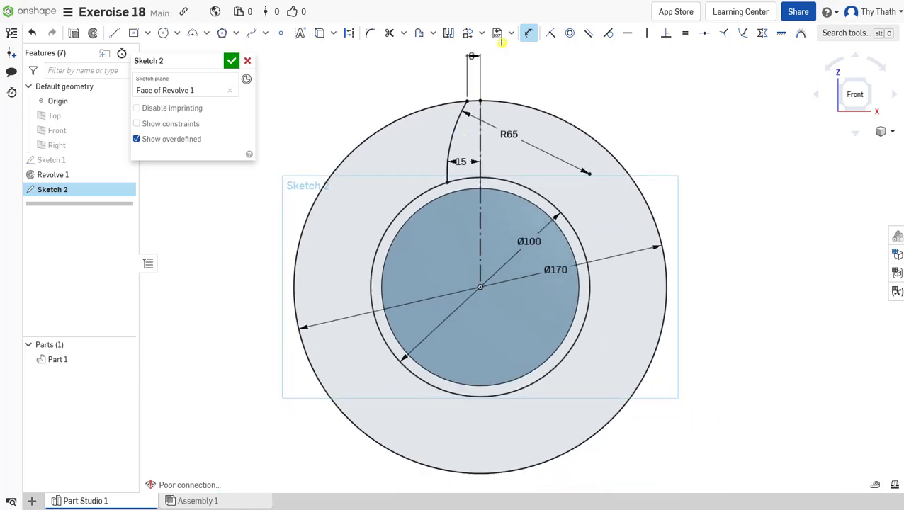
left_click(528, 33)
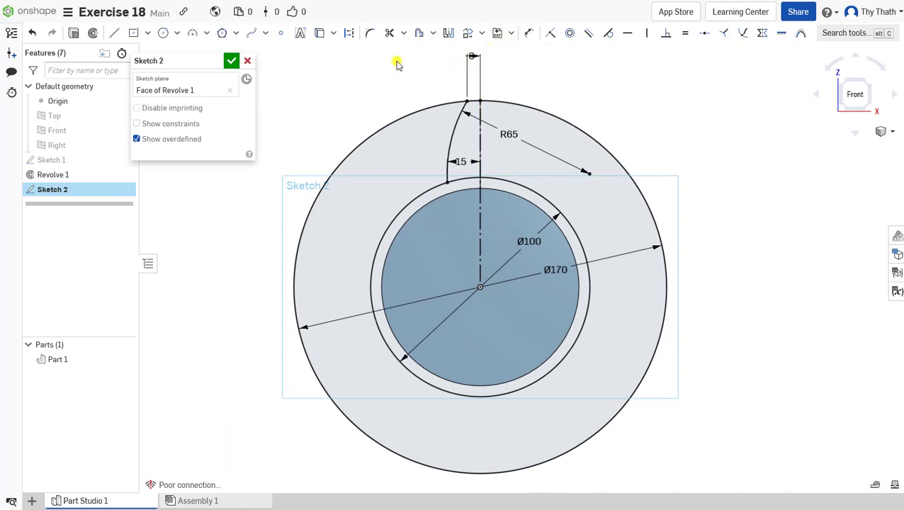
Mirror the R65 arc about the vertical construction line.
left_click(448, 32)
scroll(480, 138, "up", 3)
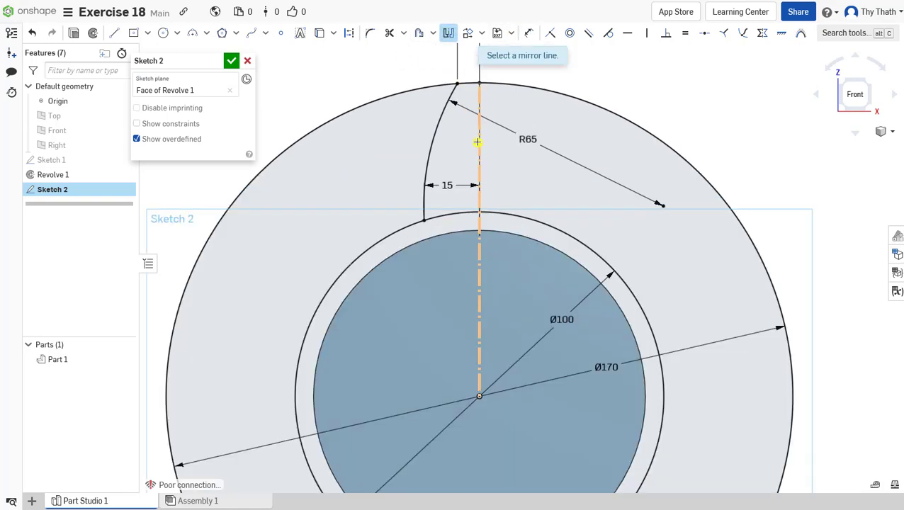
left_click(478, 142)
left_click(433, 138)
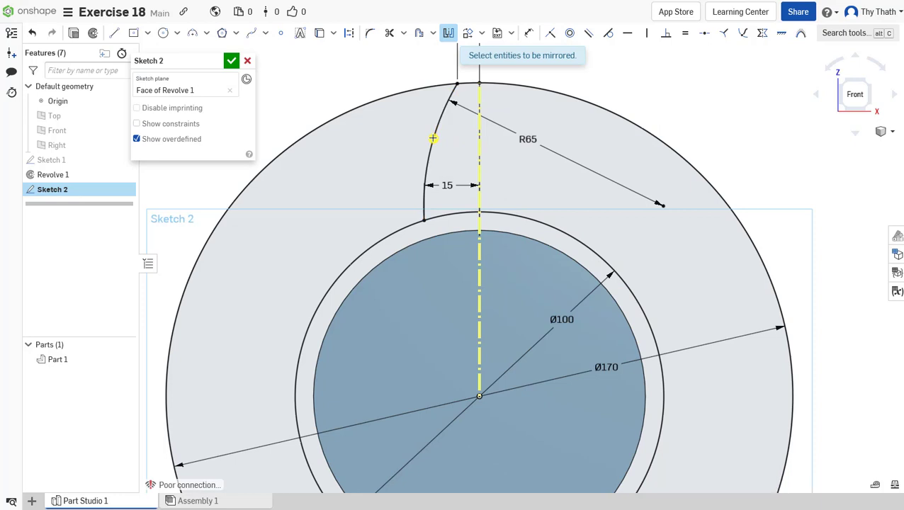
scroll(433, 138, "down", 3)
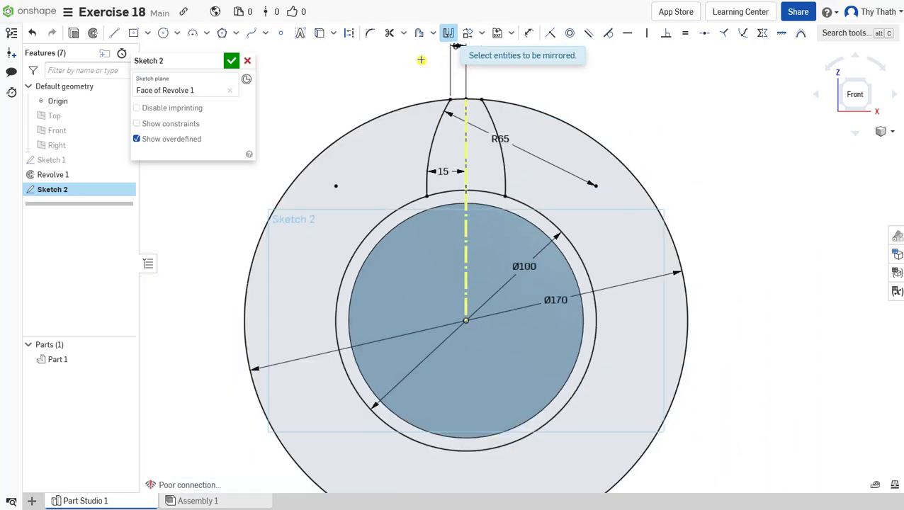
left_click(447, 34)
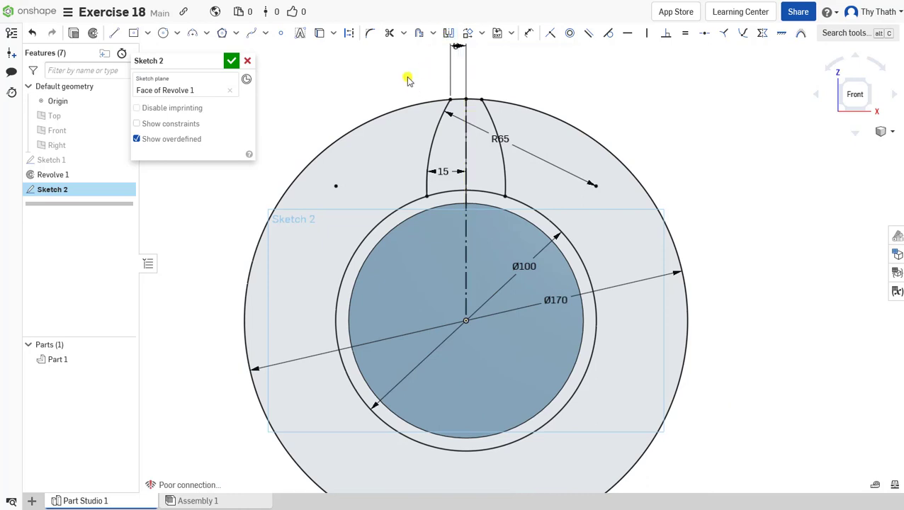
Trim the 170 mm circle outside the two side arcs, keeping only the short tip segment between them.
scroll(407, 79, "up", 3)
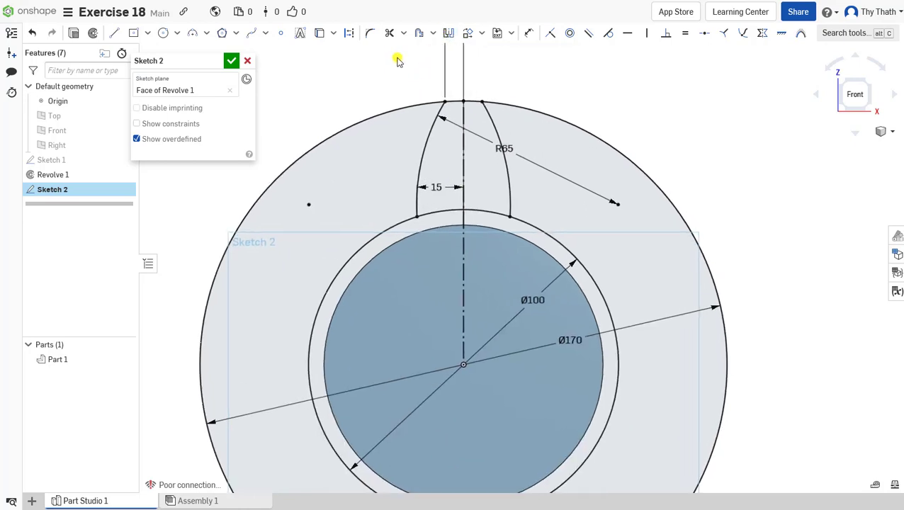
left_click(389, 33)
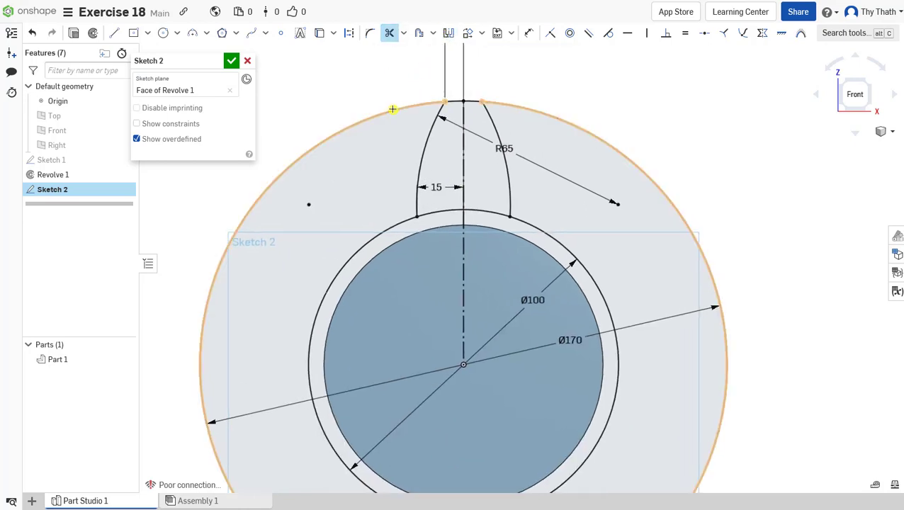
left_click(393, 110)
scroll(395, 115, "down", 2)
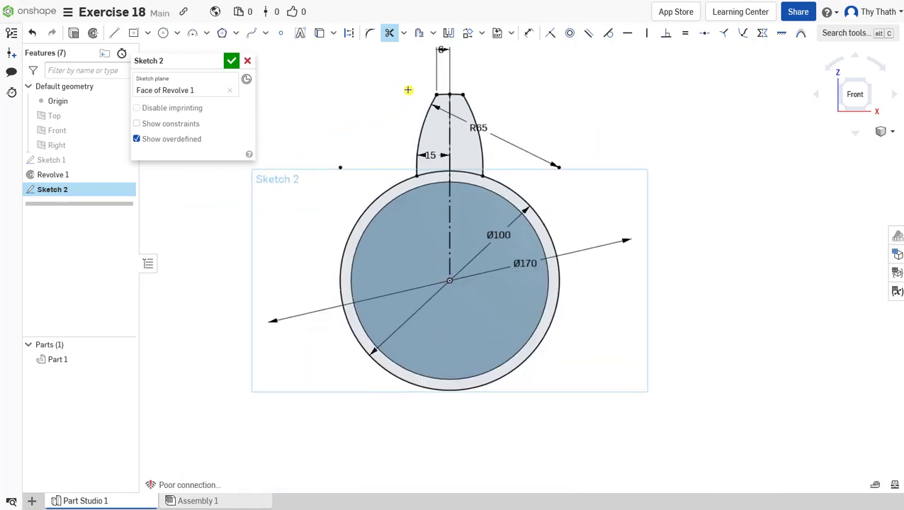
left_click(389, 33)
Create a circular sketch pattern of the tooth's two side arcs and tip arc around the origin.
scroll(423, 101, "up", 2)
scroll(423, 102, "up", 3)
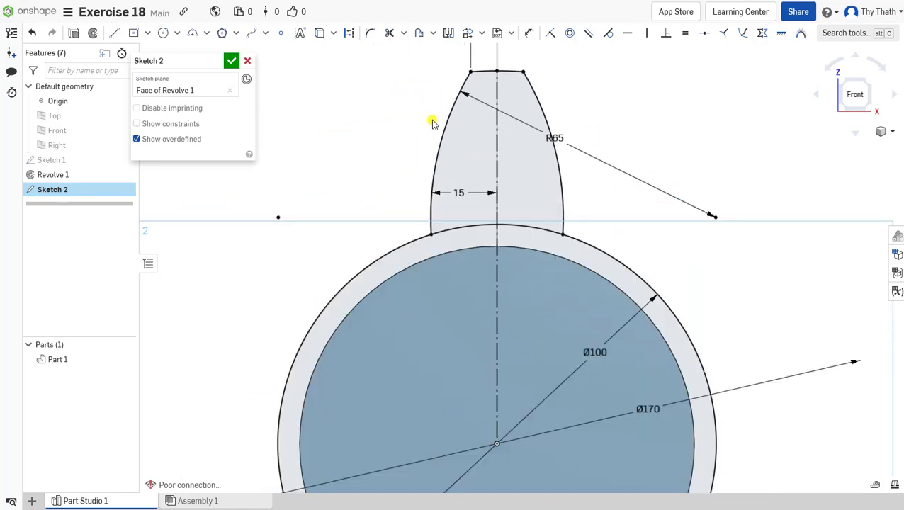
left_click(439, 138)
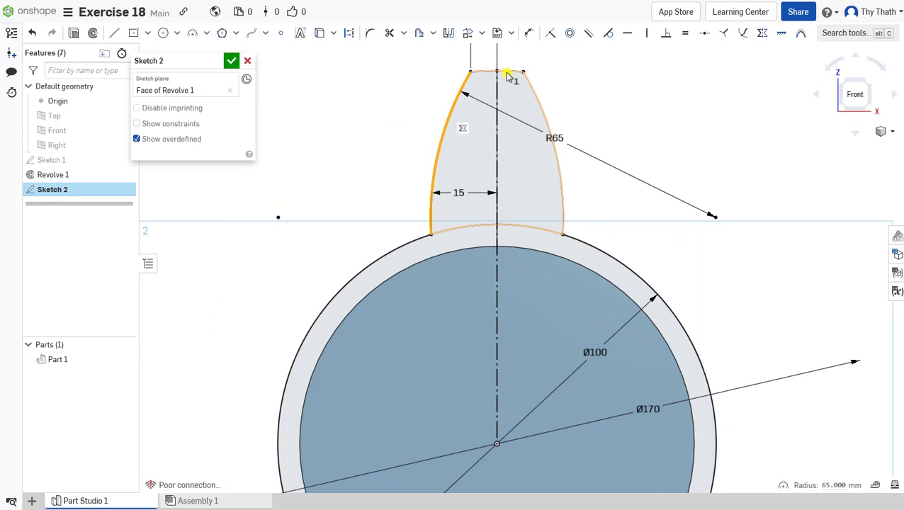
left_click(538, 102)
left_click(539, 103)
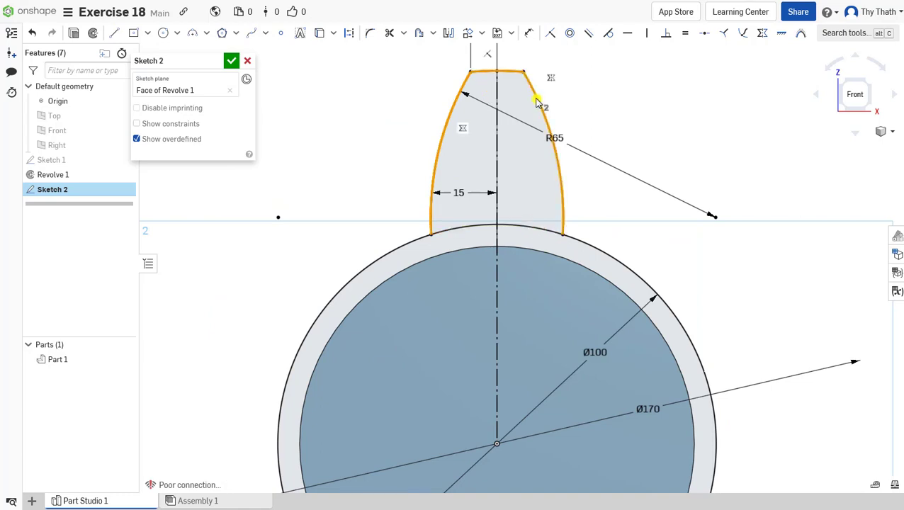
scroll(496, 102, "down", 2)
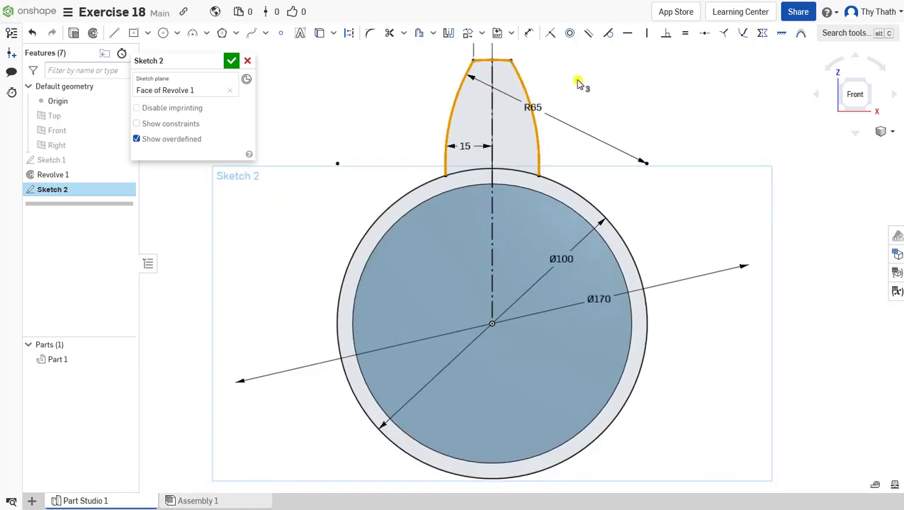
left_click(481, 36)
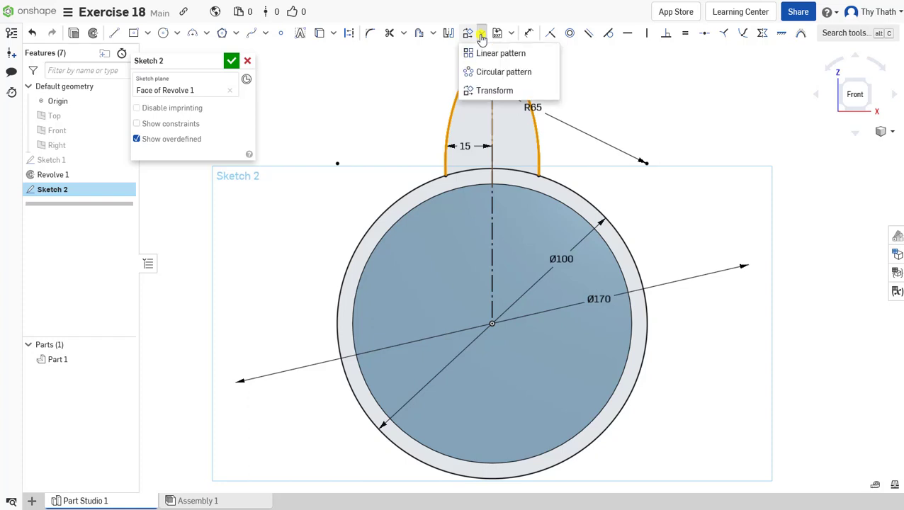
left_click(491, 71)
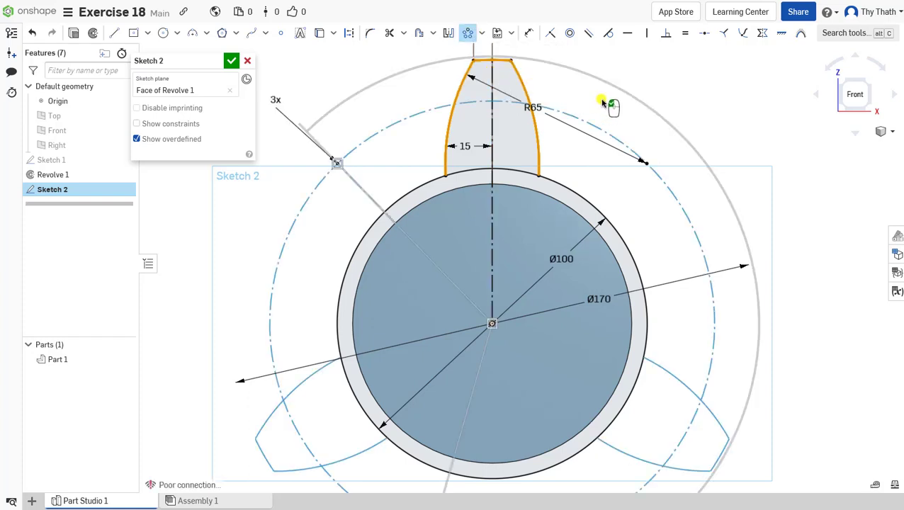
Set the circular pattern's instance count to 8.
scroll(603, 161, "down", 1)
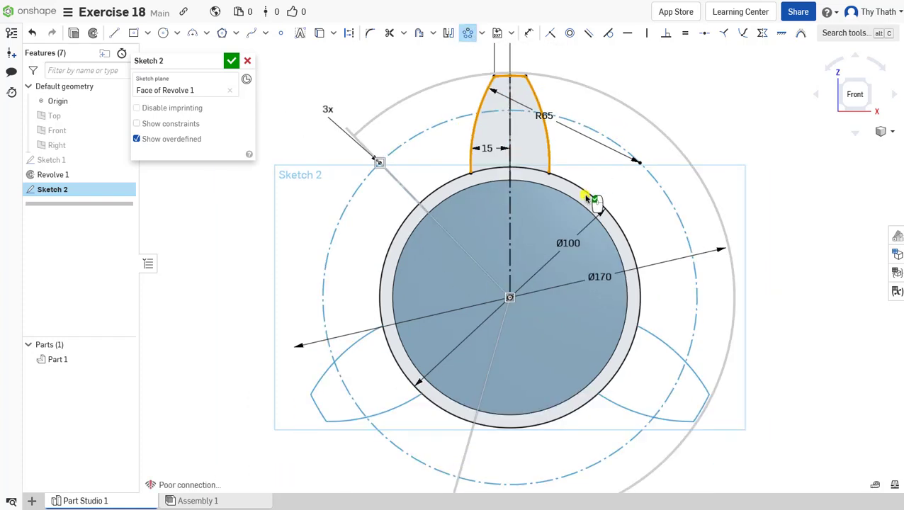
double_click(328, 109)
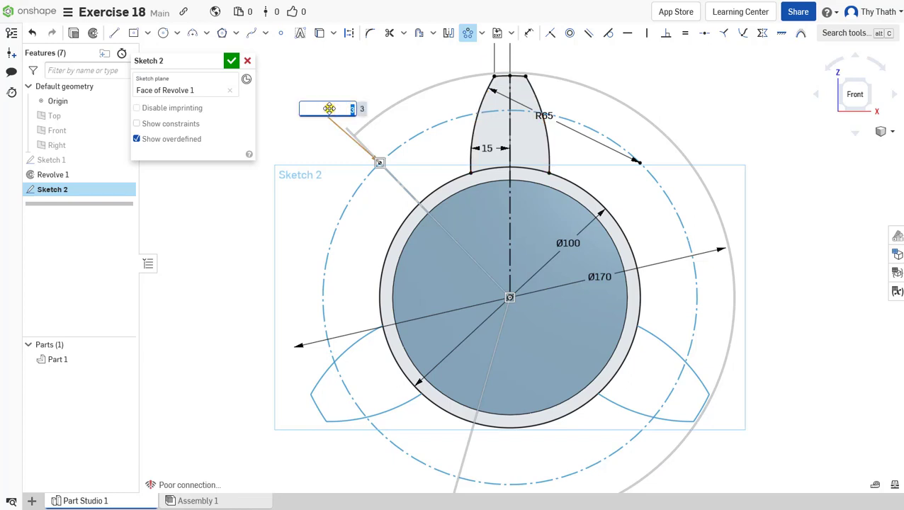
type("8")
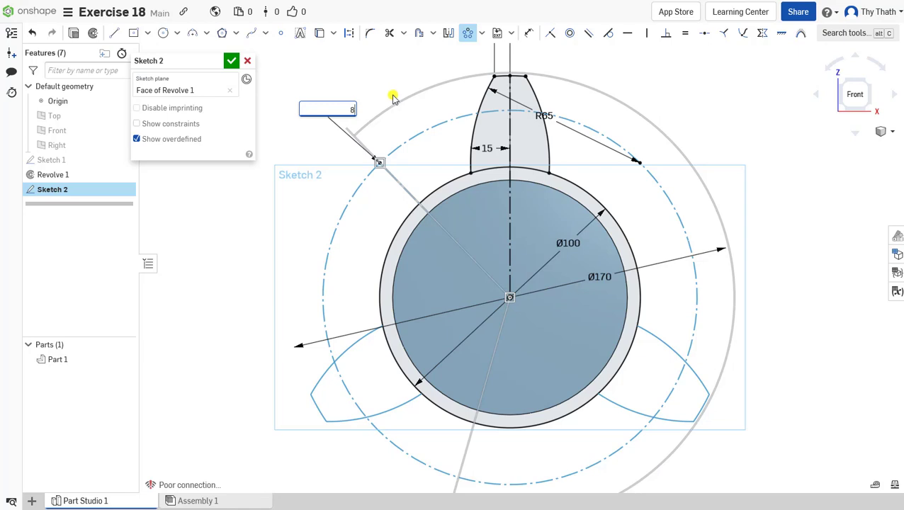
key("Return")
scroll(414, 142, "up", 3)
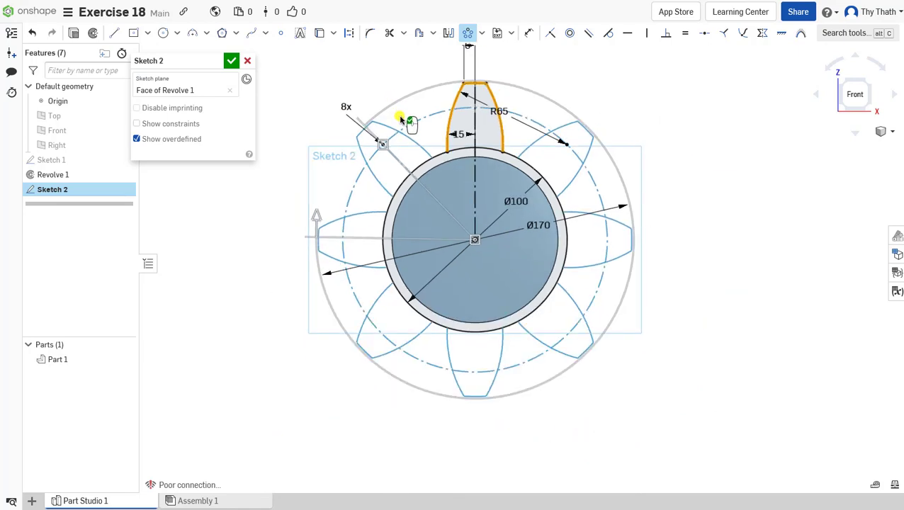
left_click(389, 33)
scroll(426, 190, "down", 3)
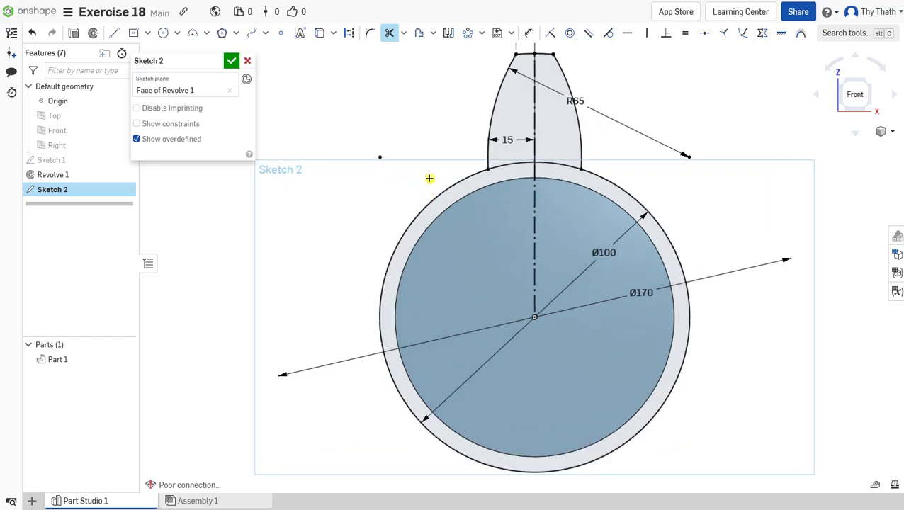
scroll(428, 173, "up", 2)
middle_click_drag(409, 151, 404, 150)
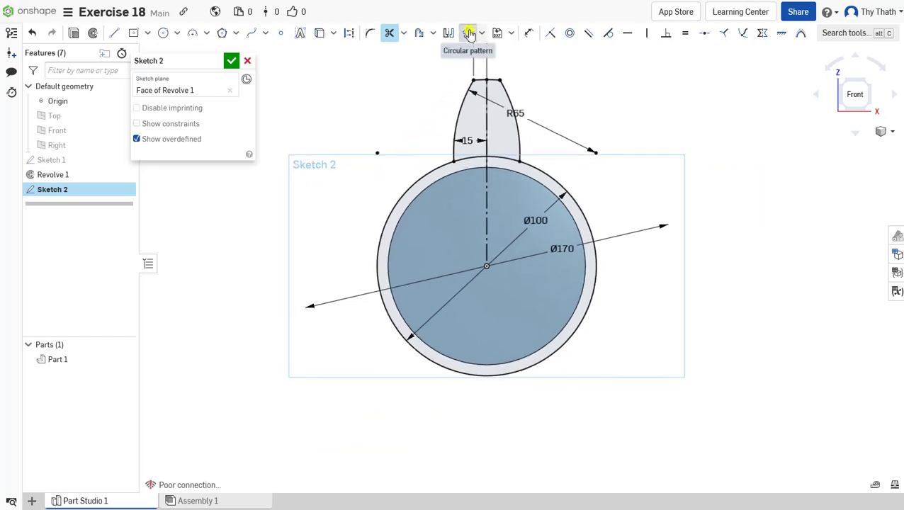
Create a circular sketch pattern of the tooth's two side arcs and tip arc around the origin with 8 instances.
left_click(467, 33)
scroll(464, 106, "down", 2)
scroll(464, 119, "down", 1)
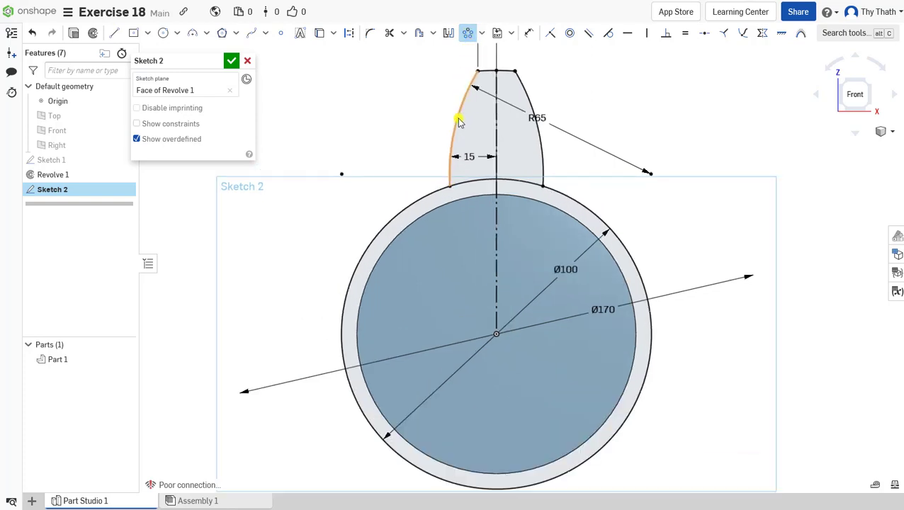
left_click(459, 122)
left_click(515, 79)
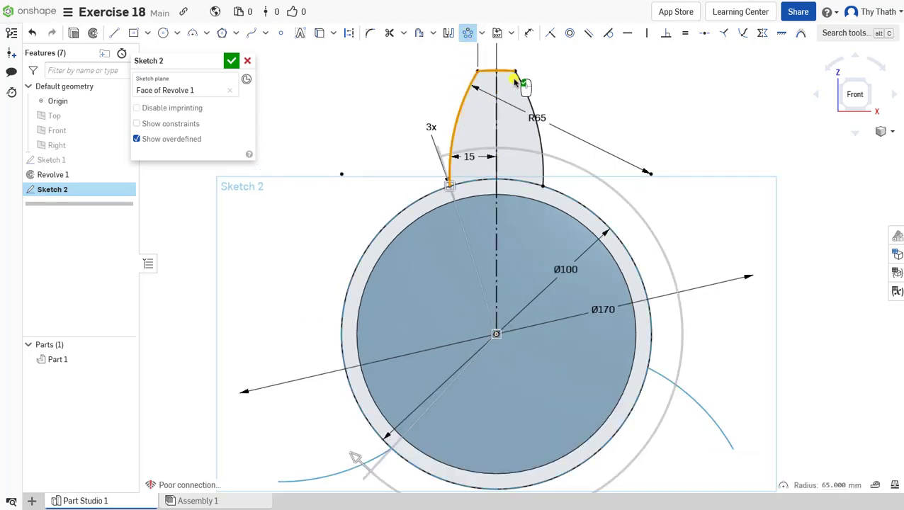
left_click(521, 91)
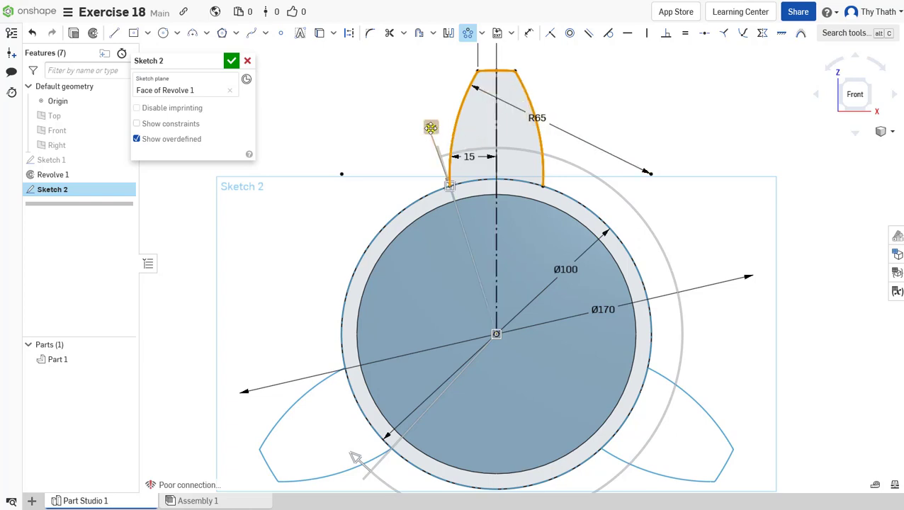
left_click(431, 128)
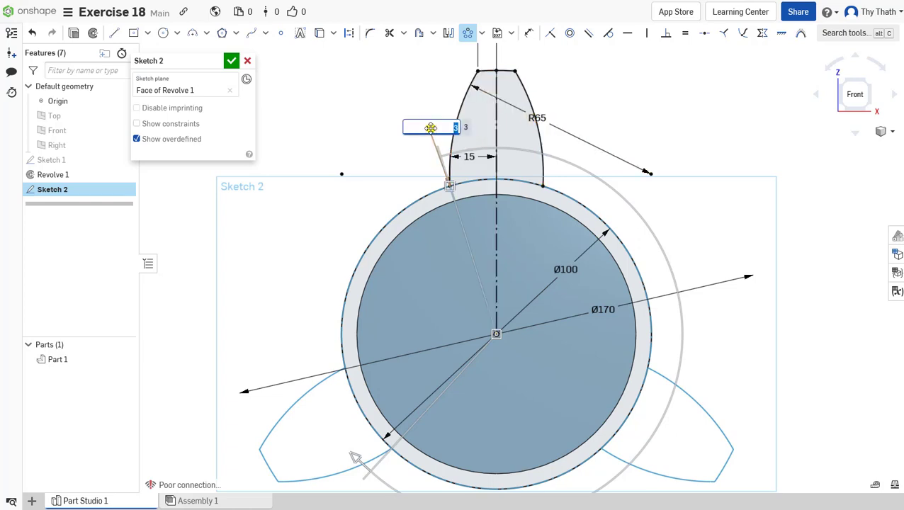
type("8")
key("Return")
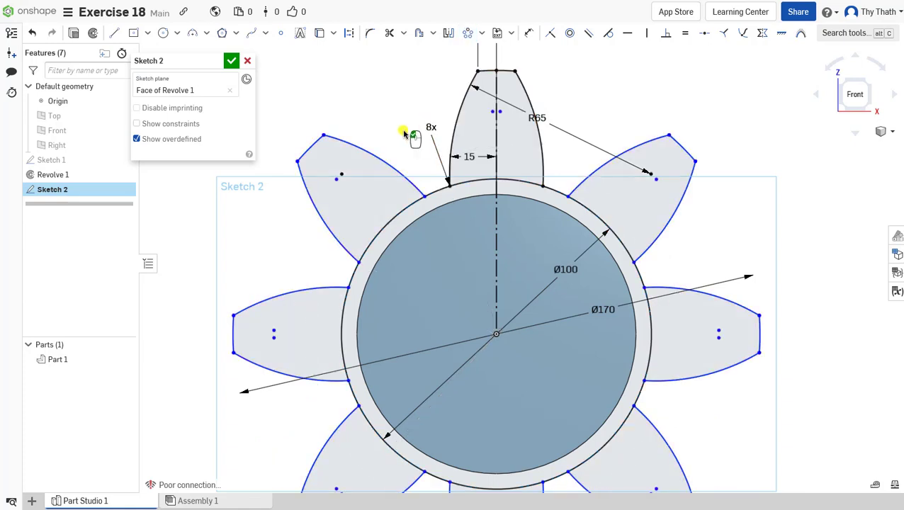
Trim the 100 mm circle segments at the roots of the teeth, undoing the last faulty trim at the upper tooth.
scroll(407, 134, "down", 4)
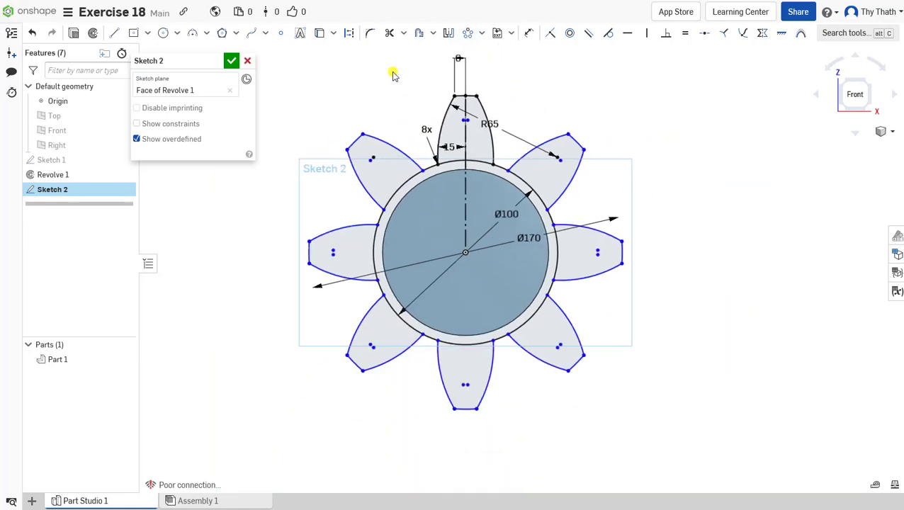
left_click(389, 32)
scroll(383, 177, "up", 2)
scroll(383, 176, "up", 1)
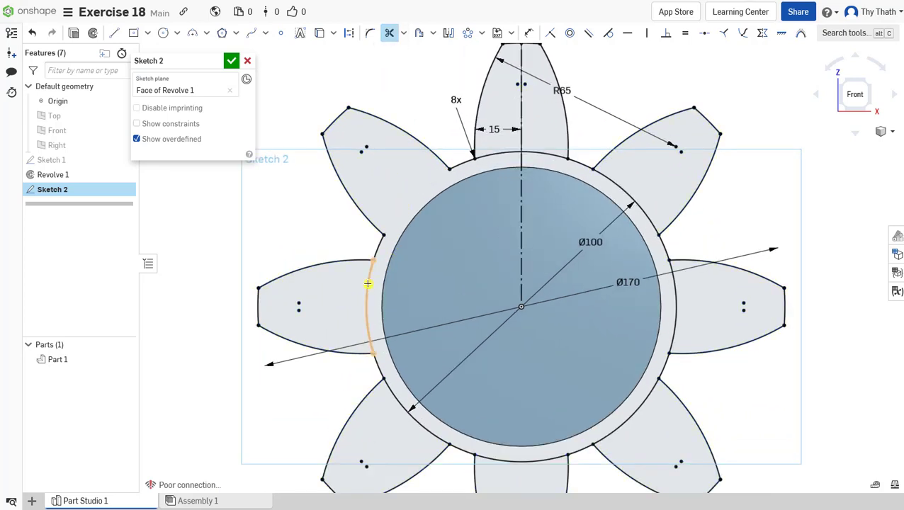
left_click(374, 308)
left_click(495, 459)
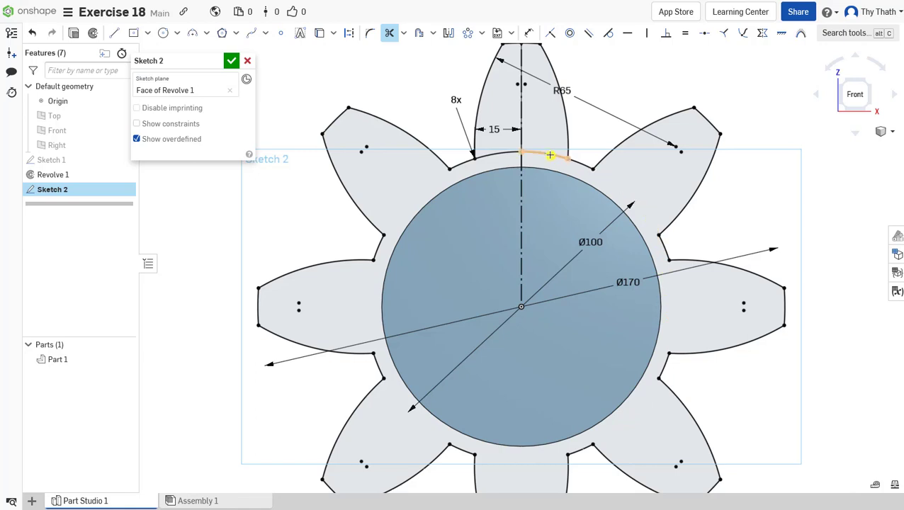
left_click(500, 153)
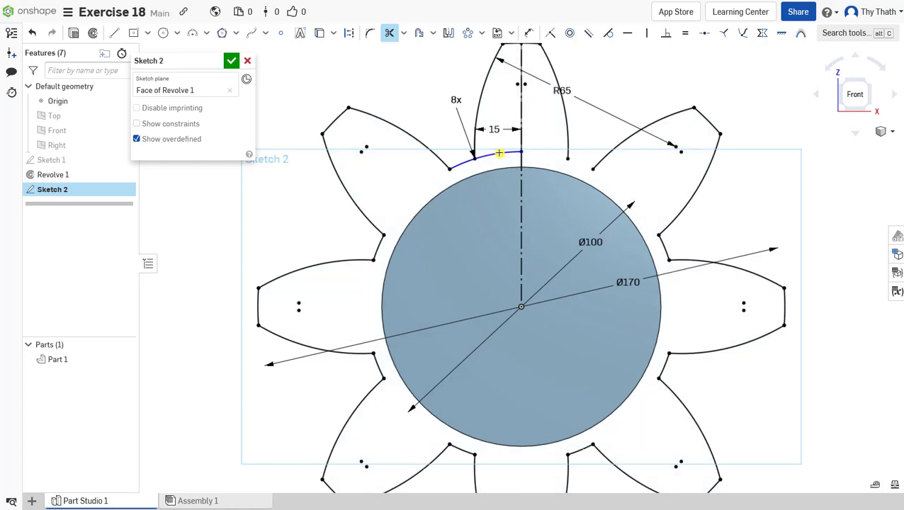
left_click(31, 33)
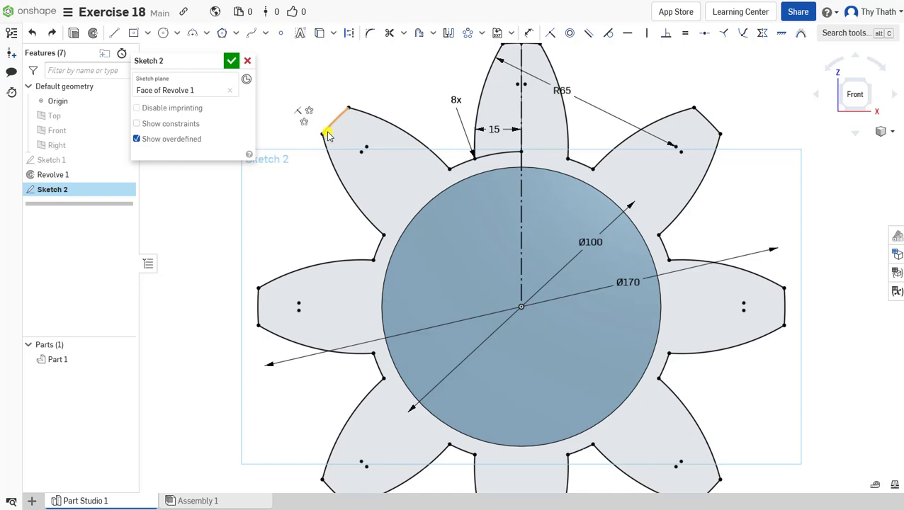
Trim the remaining piece of the 100 mm circle inside the upper tooth and finish the sketch.
left_click(389, 32)
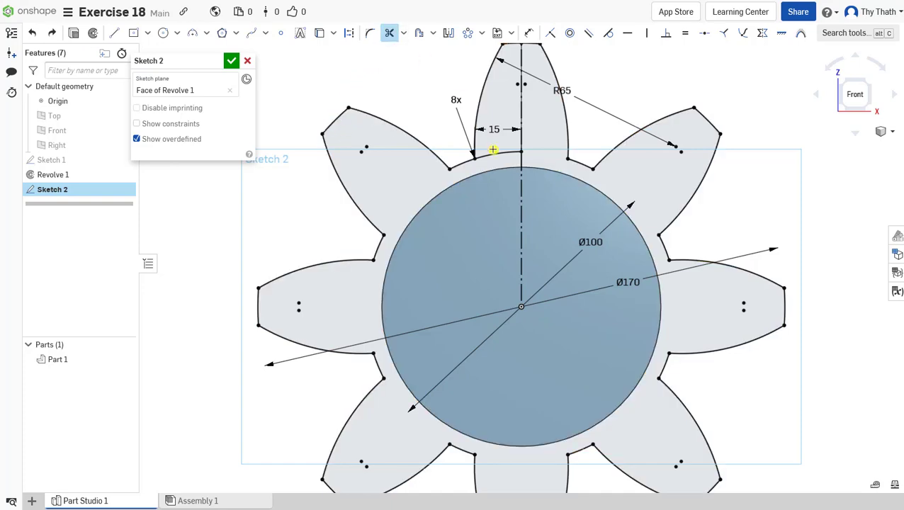
scroll(492, 150, "up", 2)
scroll(492, 149, "down", 3)
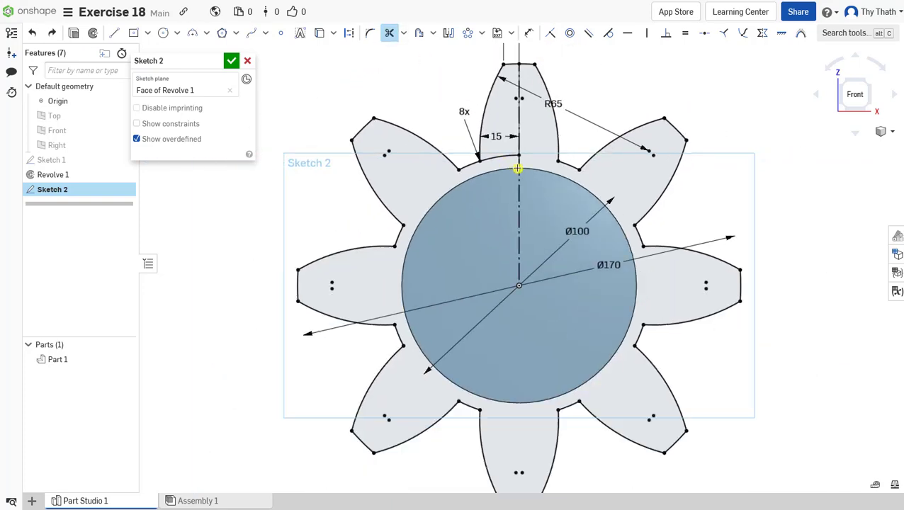
scroll(518, 167, "up", 3)
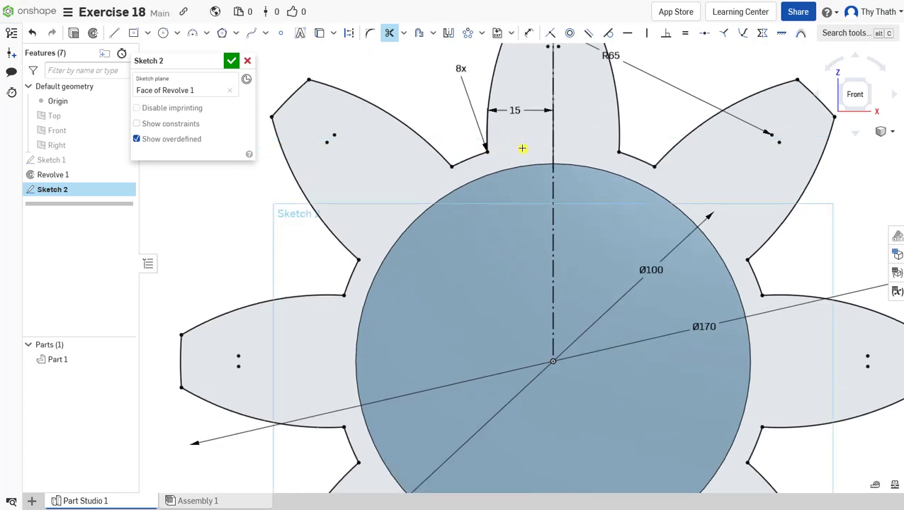
scroll(519, 147, "down", 5)
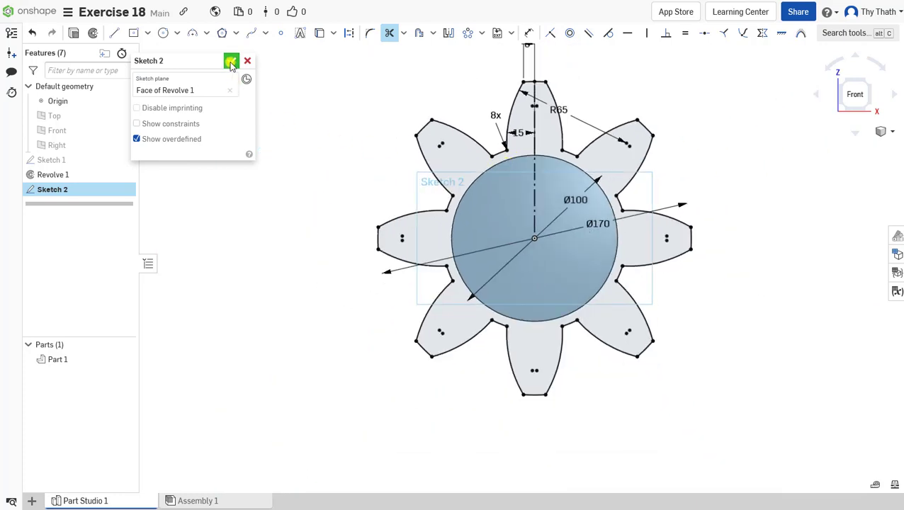
left_click(234, 63)
Create a plane offset 45 mm outward from the round end face inside the tooth sketch.
mouse_move(364, 129)
right_mouse_down()
mouse_move(367, 138)
mouse_move(365, 57)
mouse_move(355, 53)
mouse_move(356, 108)
right_mouse_up()
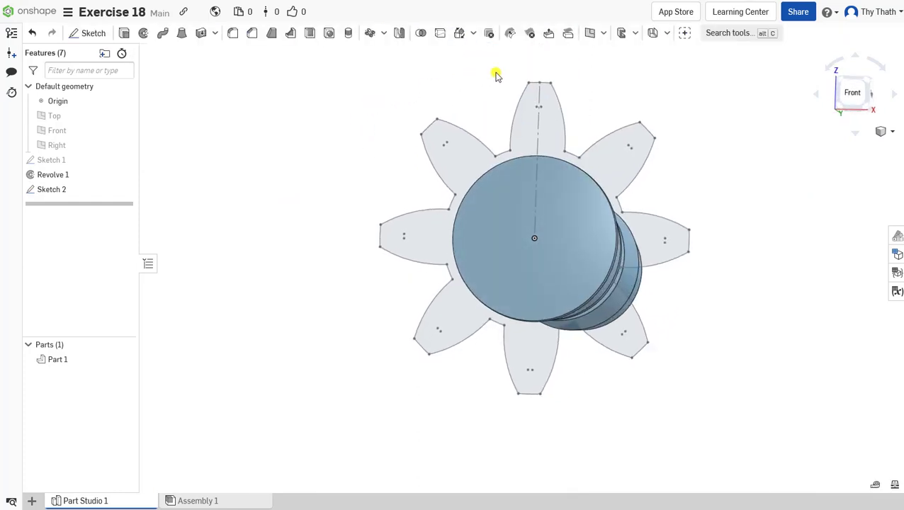
left_click(603, 33)
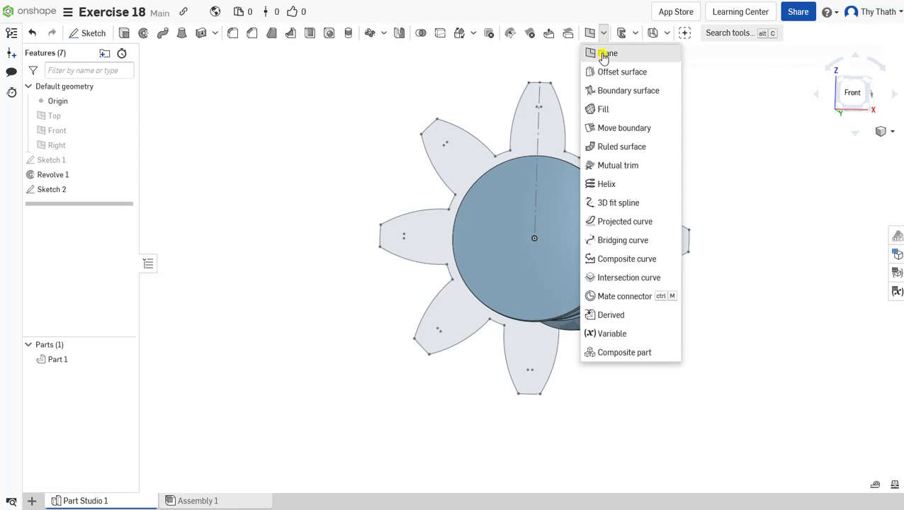
left_click(601, 54)
left_click(557, 206)
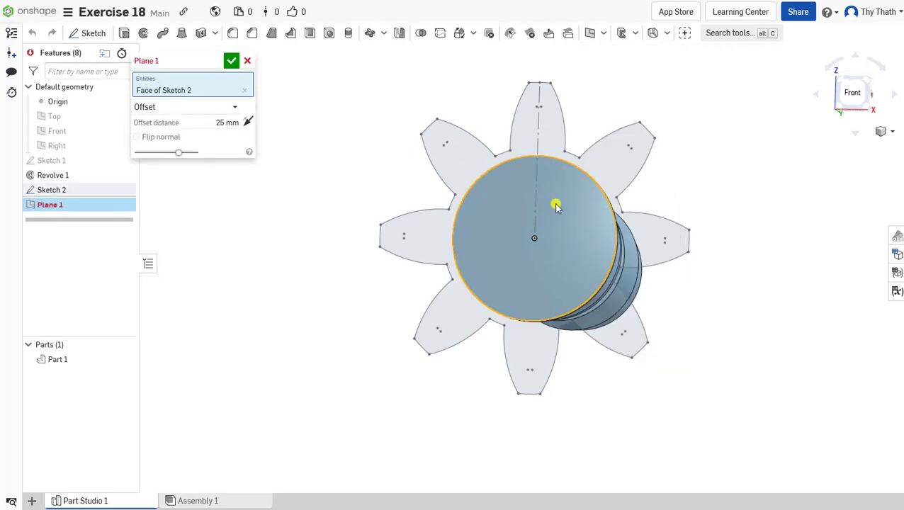
right_click_drag(552, 206, 534, 219)
left_click(218, 122)
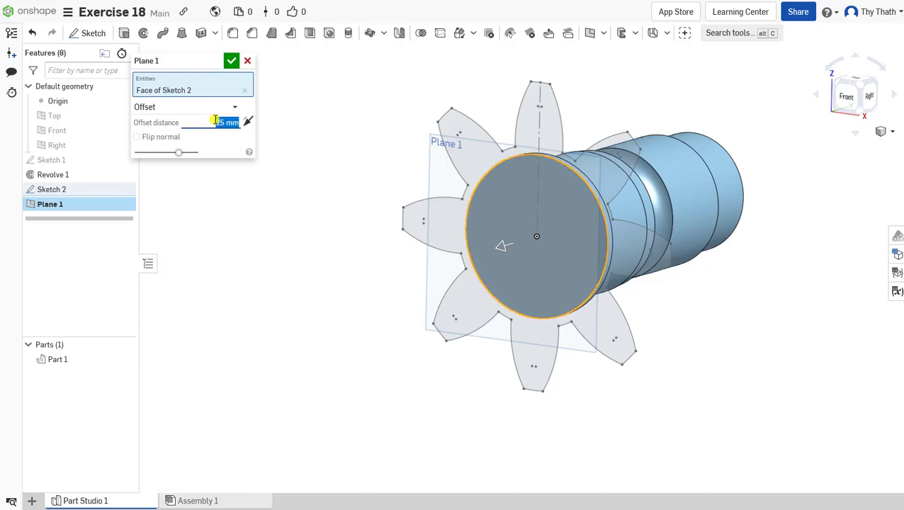
type("45")
left_click(231, 61)
Start a new sketch on the offset plane and view it face-on.
key("f")
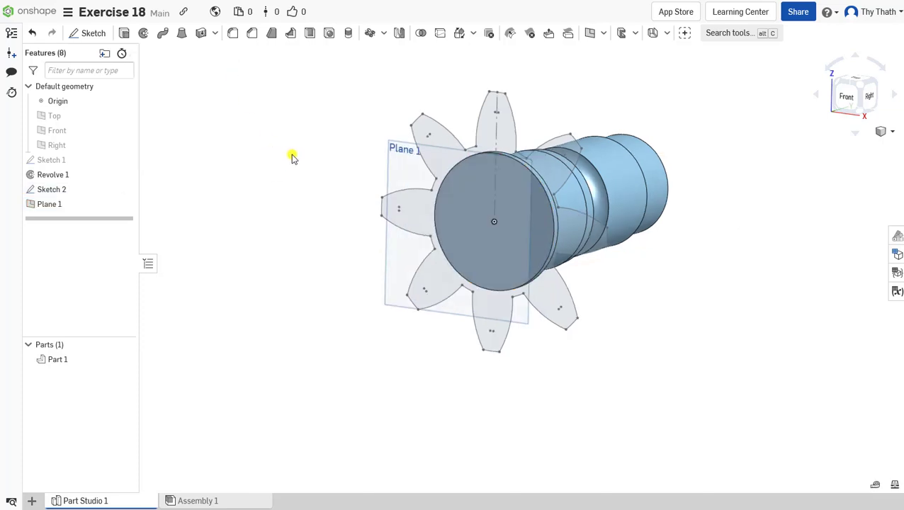
right_click_drag(310, 135, 293, 146)
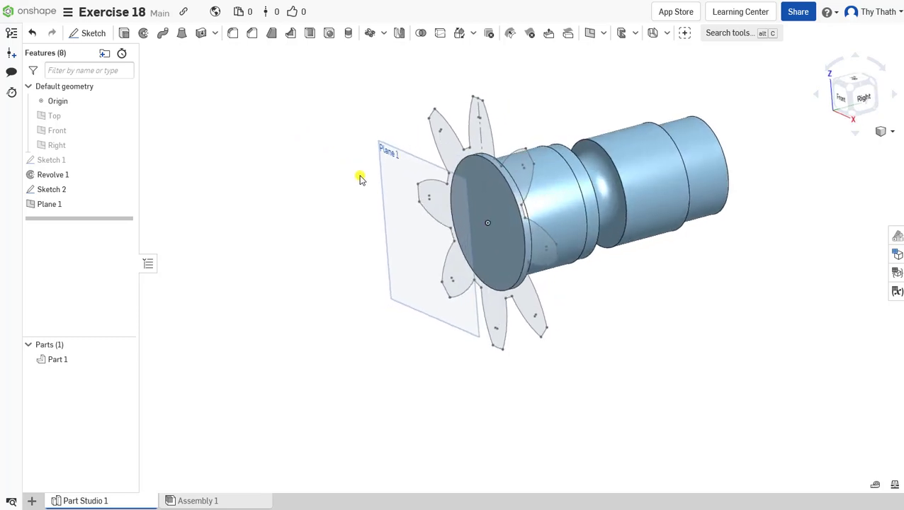
right_click(396, 186)
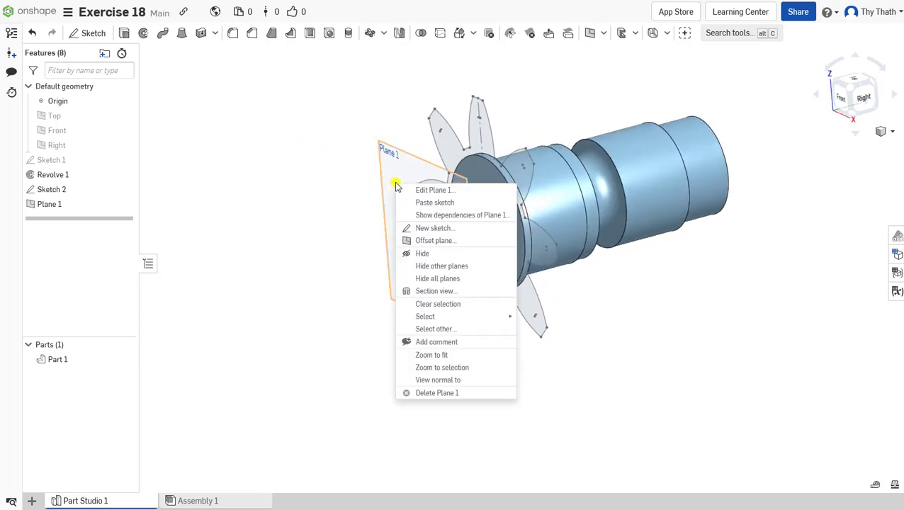
left_click(434, 228)
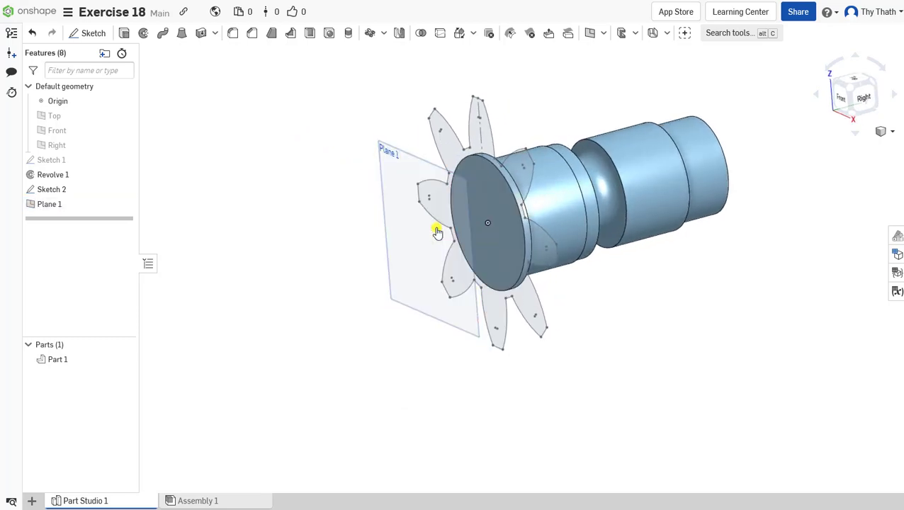
right_click(344, 188)
left_click(399, 295)
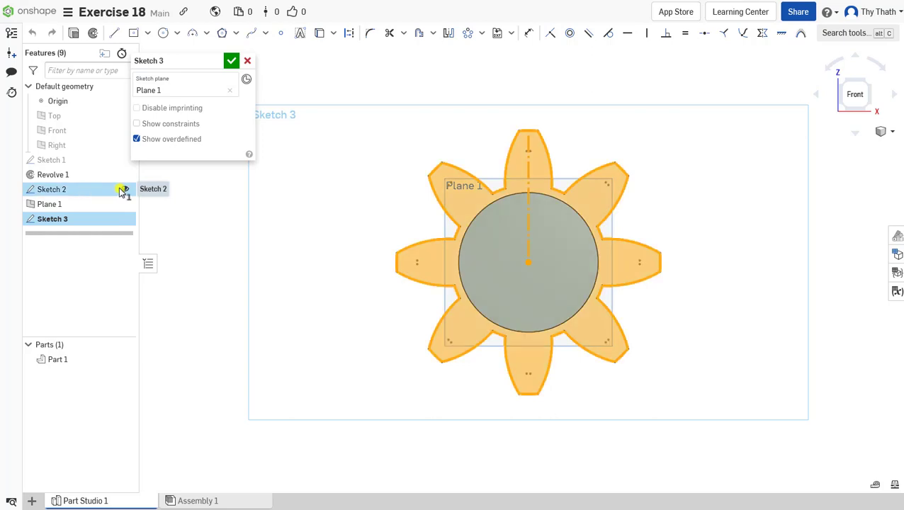
Project all geometry of Sketch 2, the eight-tooth outline, into the new sketch.
left_click(122, 191)
left_click(320, 35)
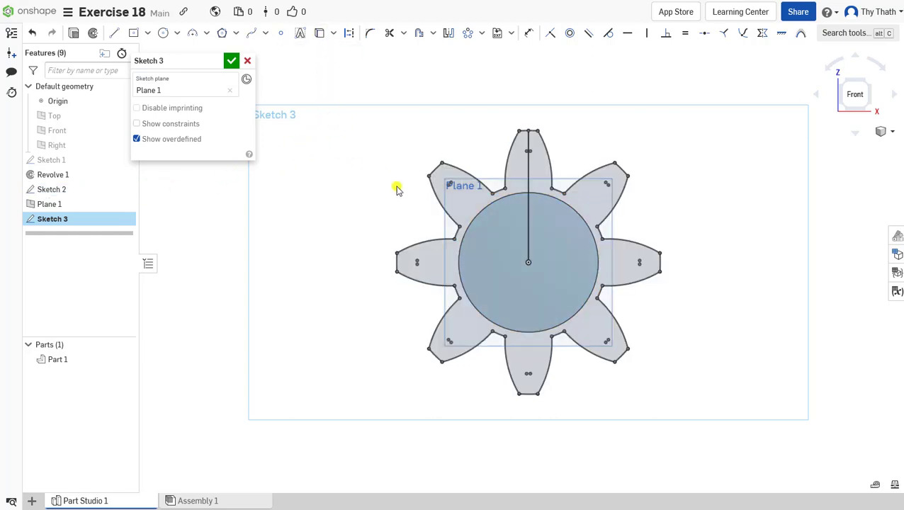
scroll(396, 188, "up", 3)
scroll(396, 189, "down", 3)
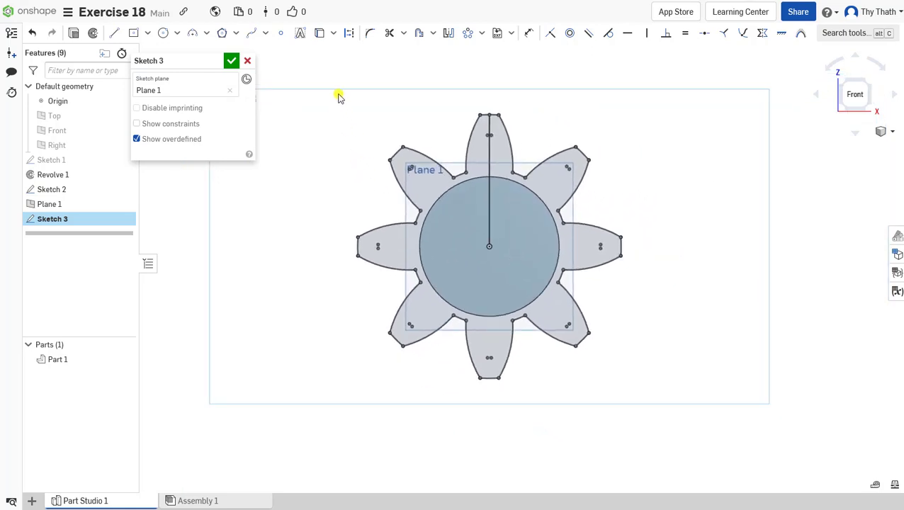
Transform the whole projected tooth outline, placing the manipulator on the origin and rotating the geometry by 15 degrees.
mouse_move(337, 92)
left_mouse_down()
mouse_move(589, 165)
mouse_move(652, 401)
left_mouse_up()
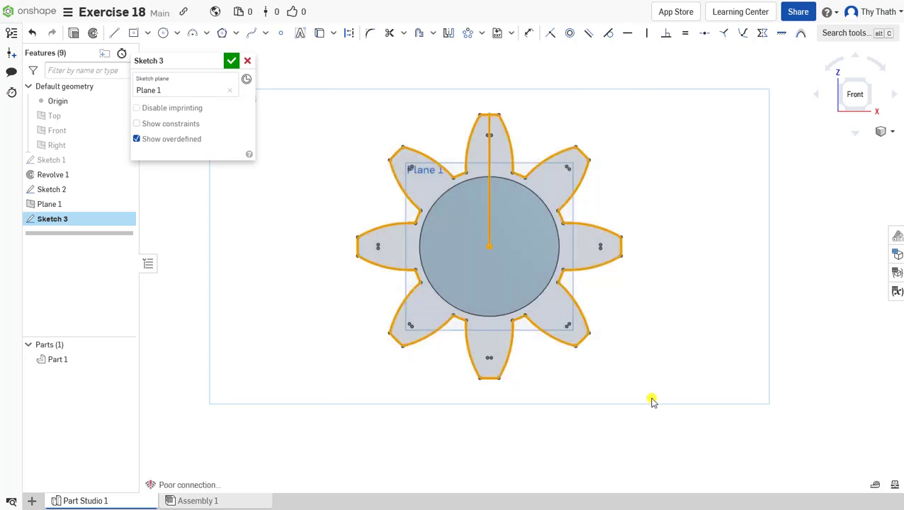
left_click(481, 33)
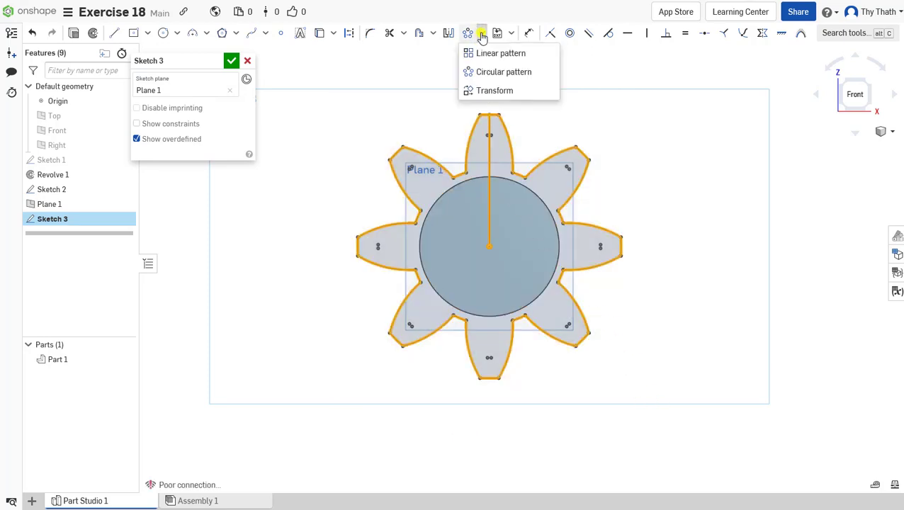
left_click(486, 90)
left_click(422, 338)
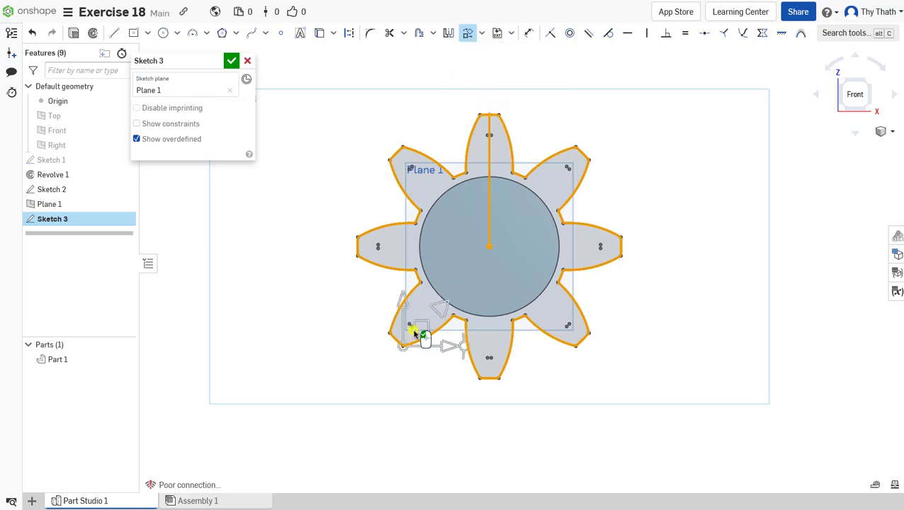
left_click_drag(405, 350, 489, 250)
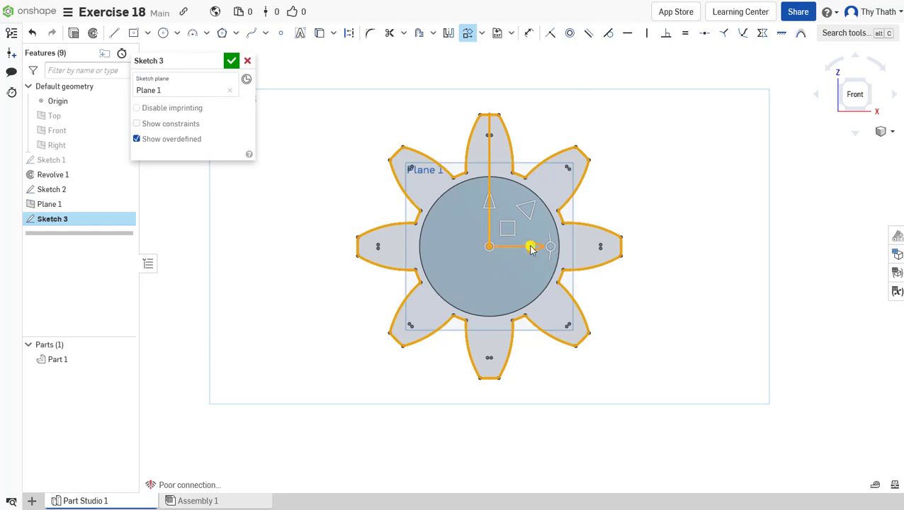
left_click_drag(549, 238, 544, 222)
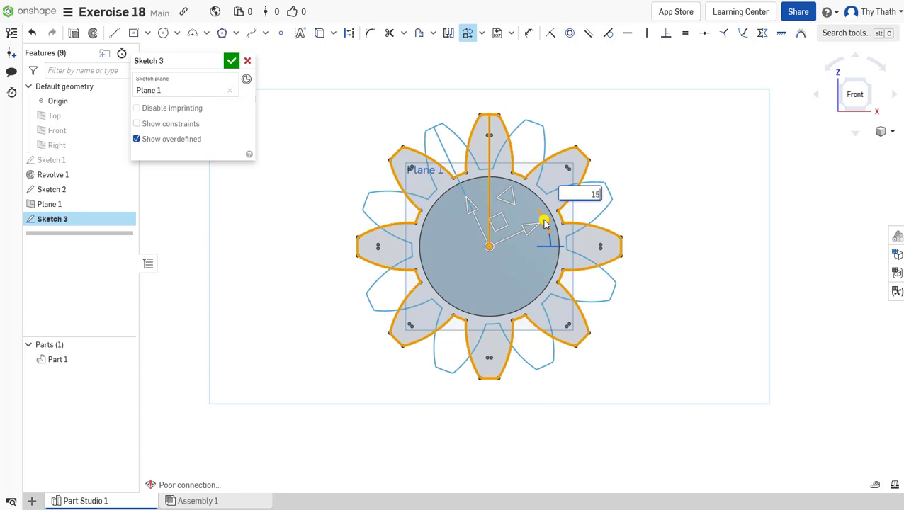
key("Return")
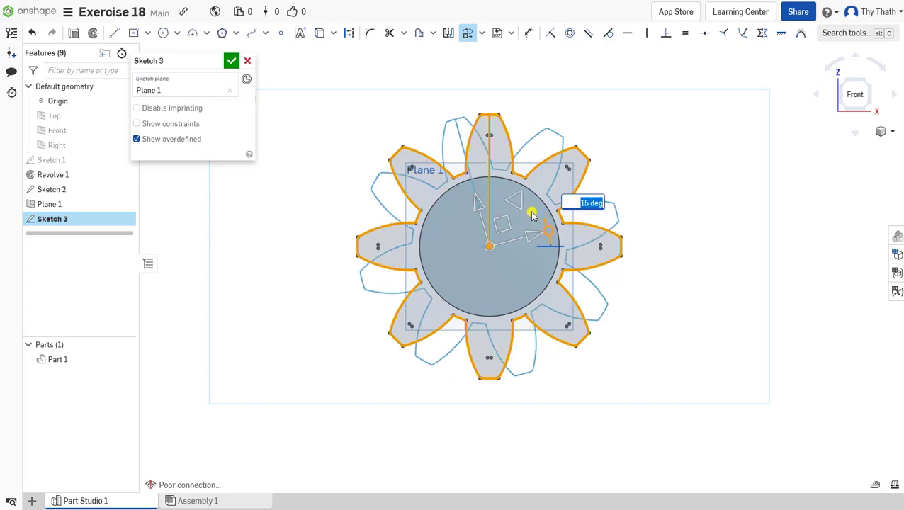
Scale the rotated tooth outline about the origin by a factor of 0.75.
left_click_drag(515, 204, 513, 216)
type("0.75")
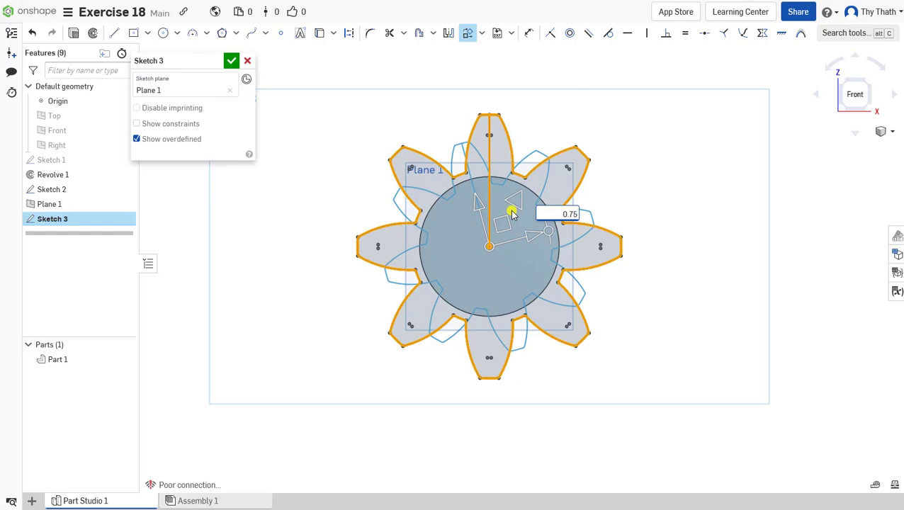
key("Return")
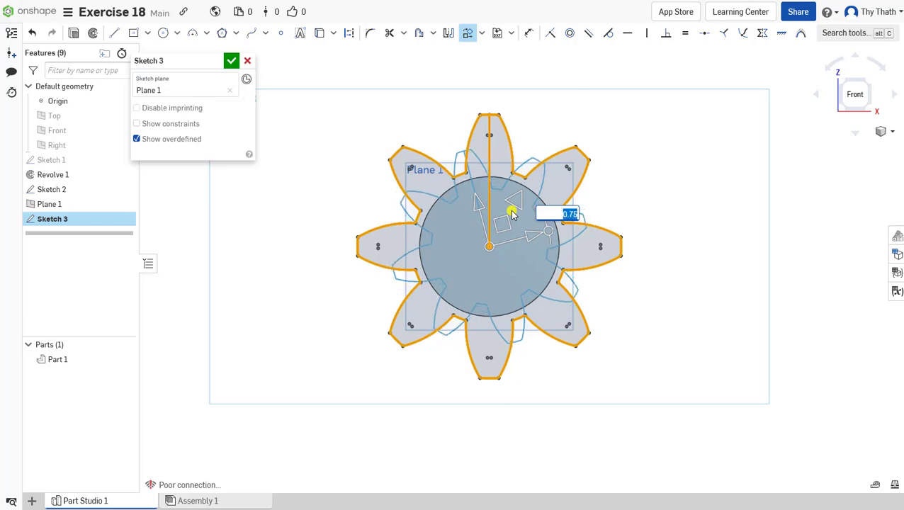
Apply the rotated and scaled transform to the tooth outline and finish Sketch 3.
left_click(615, 193)
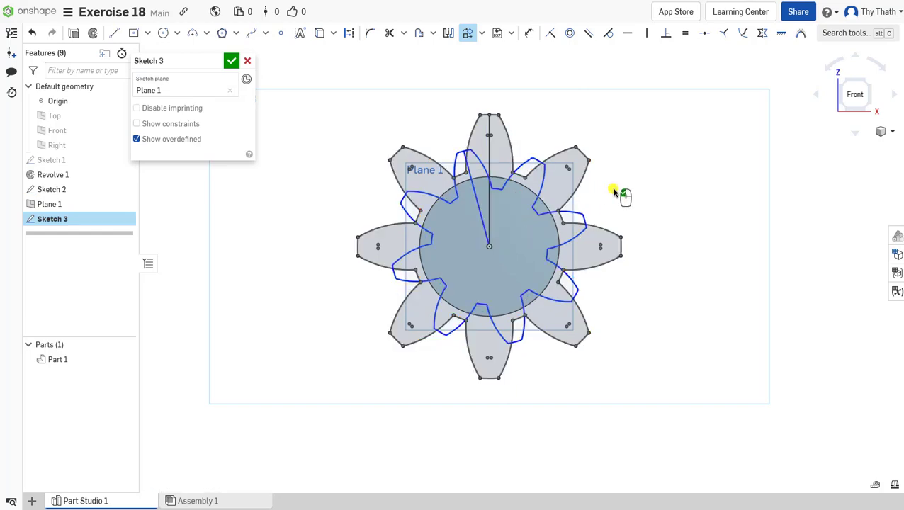
scroll(593, 202, "down", 1)
right_click_drag(605, 127, 600, 167)
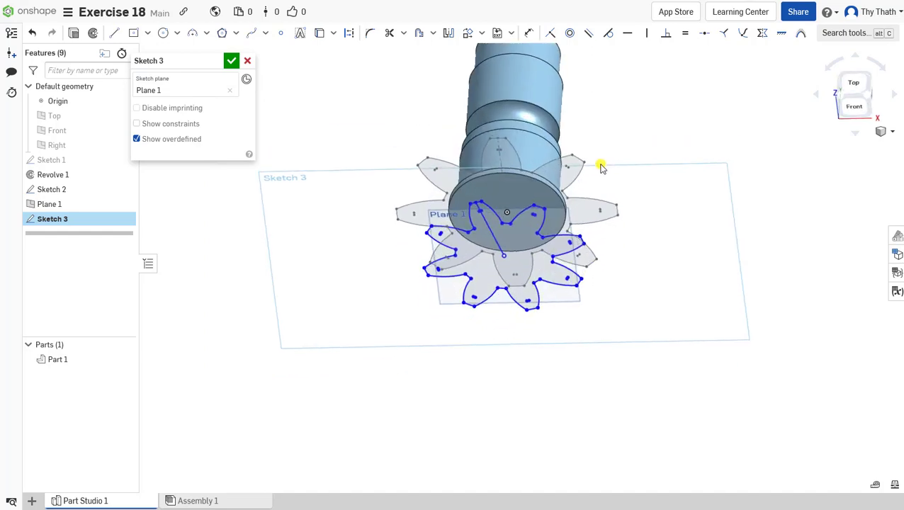
left_click(233, 62)
Hide Sketch 3 and Plane 1 so only the revolved body and Sketch 2 remain displayed.
right_click_drag(319, 145, 333, 170)
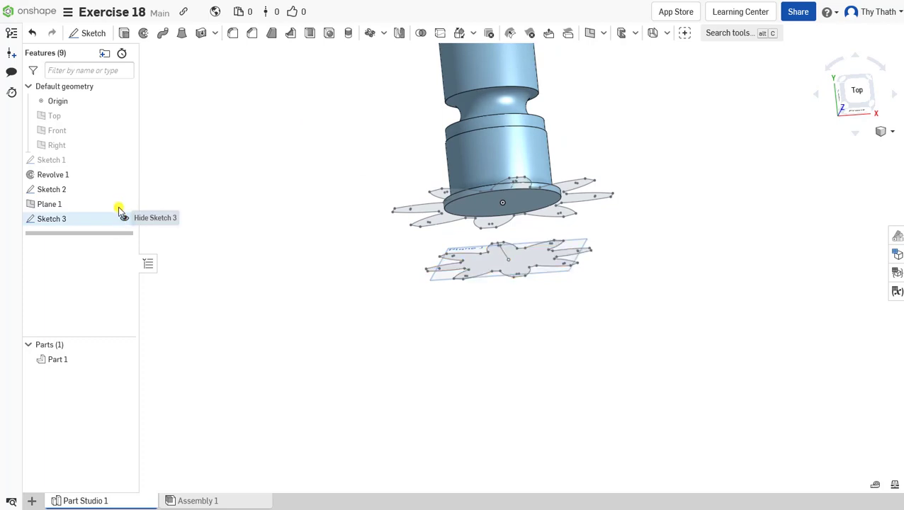
left_click(124, 217)
left_click(124, 204)
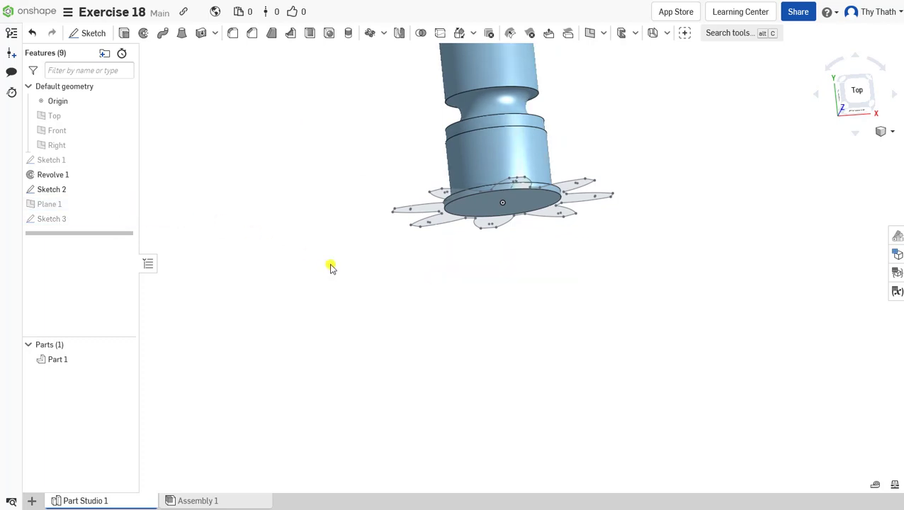
Create a second offset plane in front of the body, using the face of Sketch 2 as reference.
right_click_drag(330, 267, 295, 233)
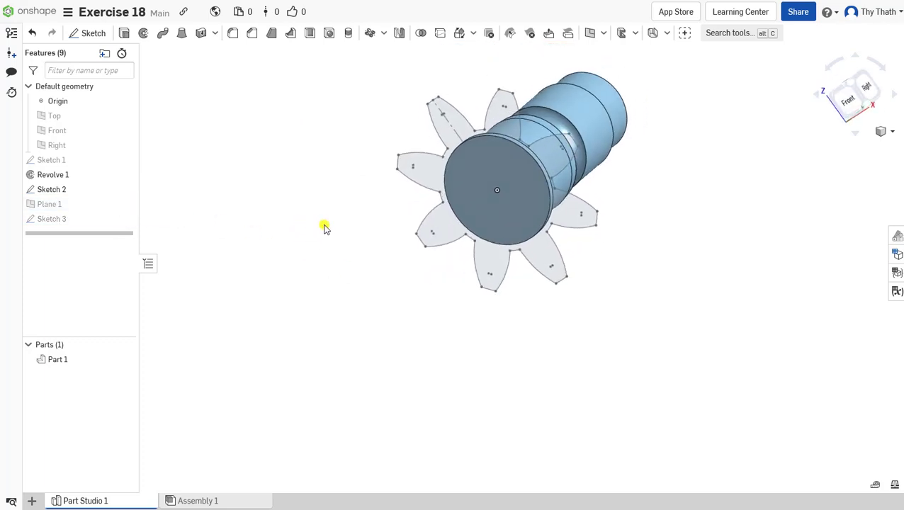
middle_click_drag(326, 234, 323, 251)
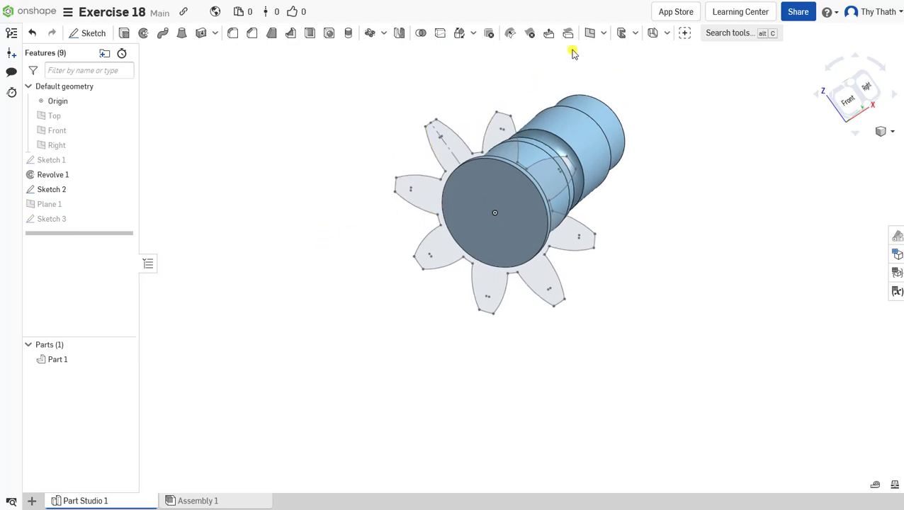
left_click(603, 33)
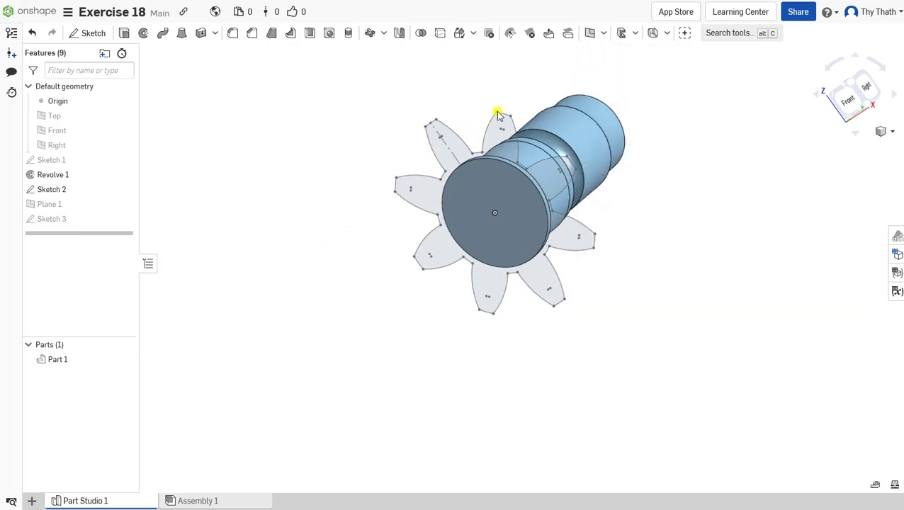
left_click(496, 182)
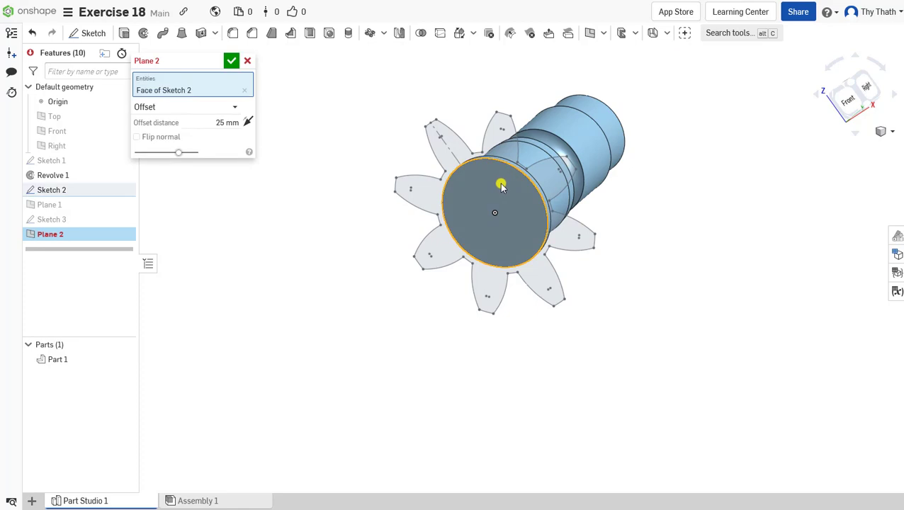
left_click(212, 124)
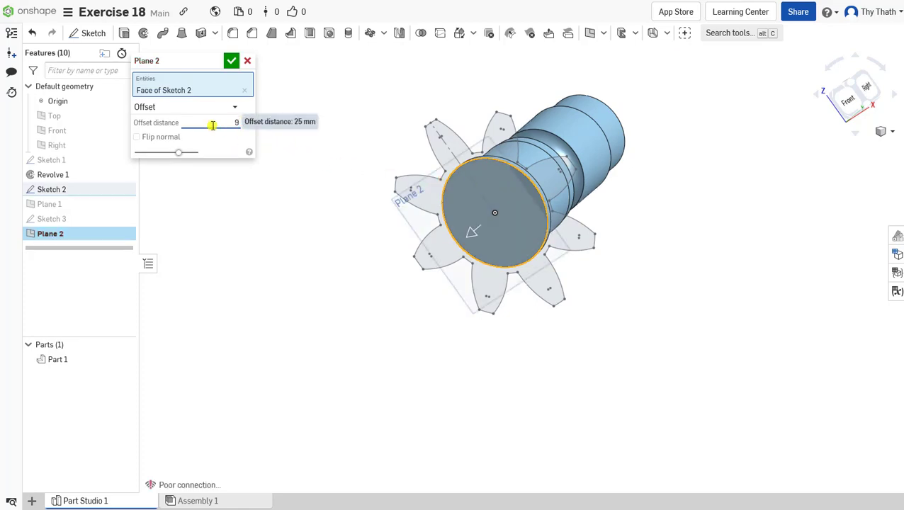
left_click(231, 62)
Start a new sketch on Plane 2 and view it face-on with the Z axis pointing upward.
right_click_drag(265, 122, 243, 129)
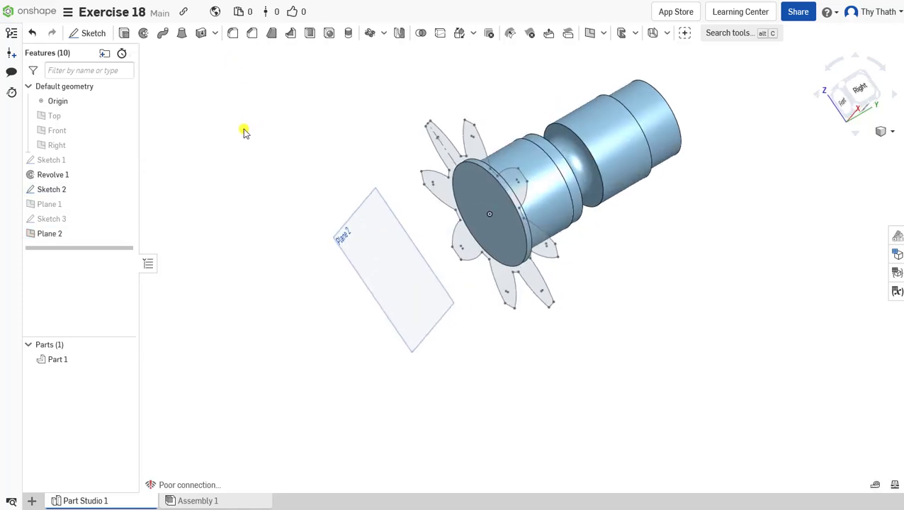
right_click(360, 244)
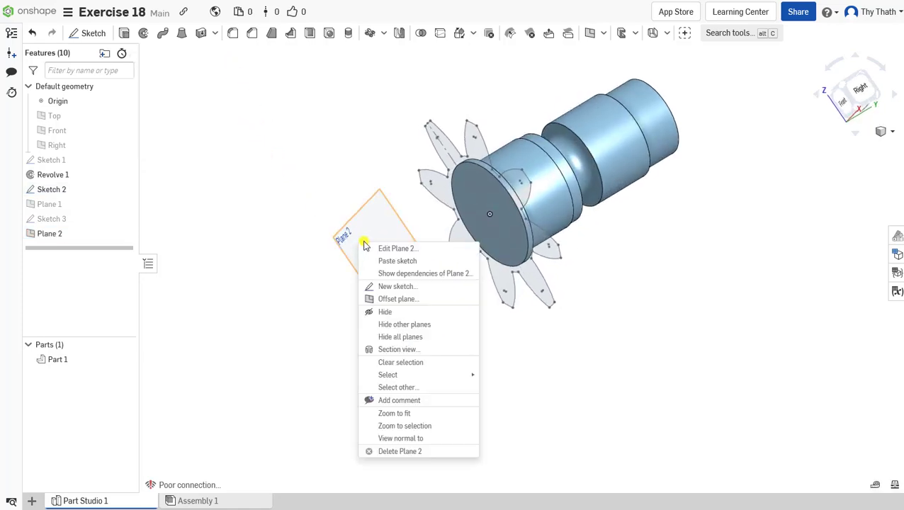
left_click(391, 286)
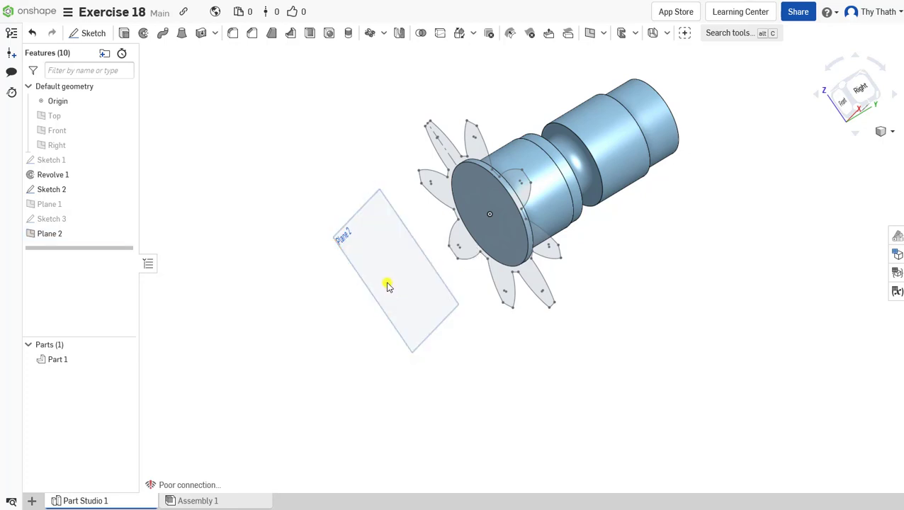
right_click(379, 259)
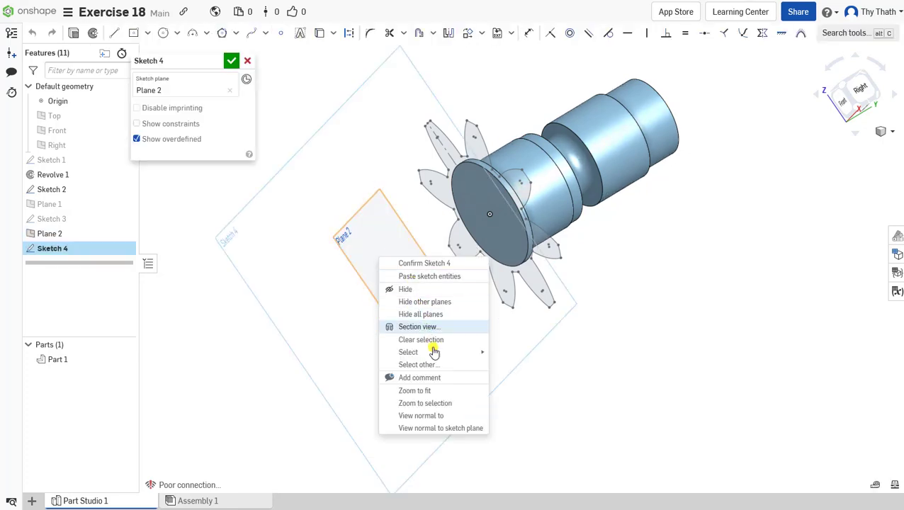
left_click(436, 427)
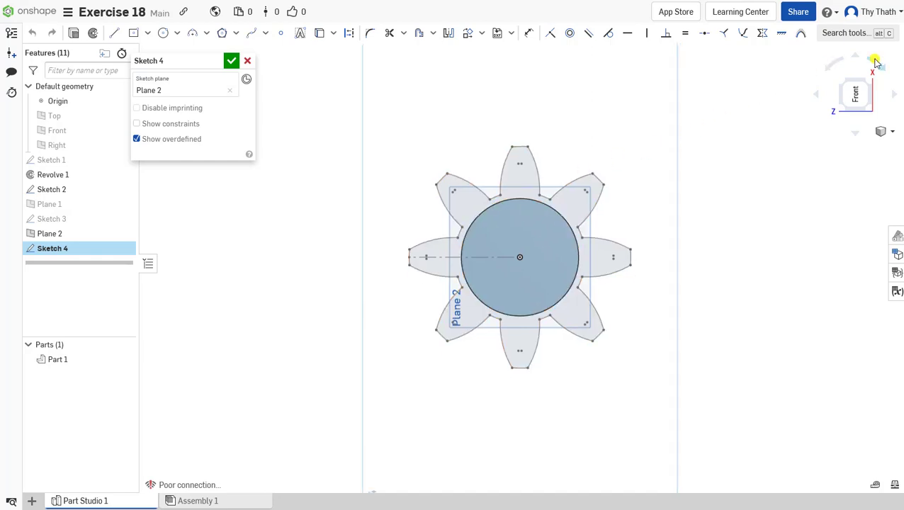
left_click(876, 62)
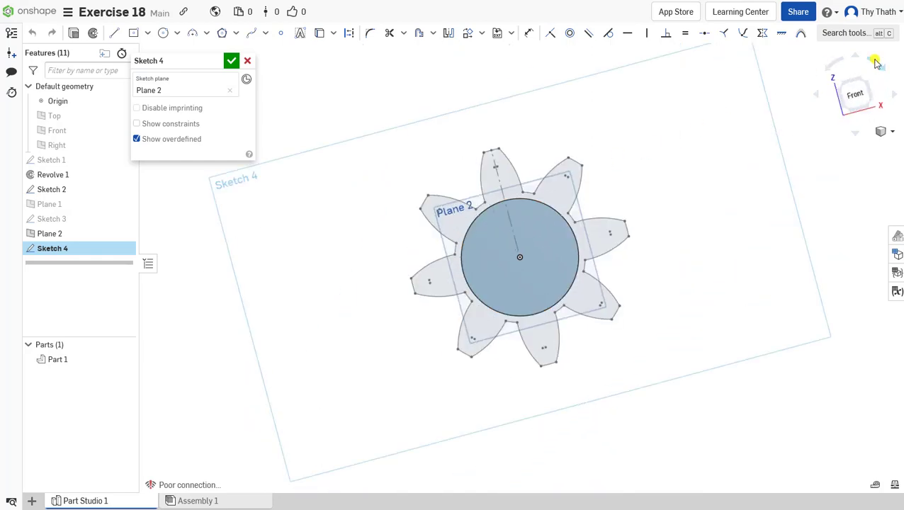
scroll(487, 226, "up", 1)
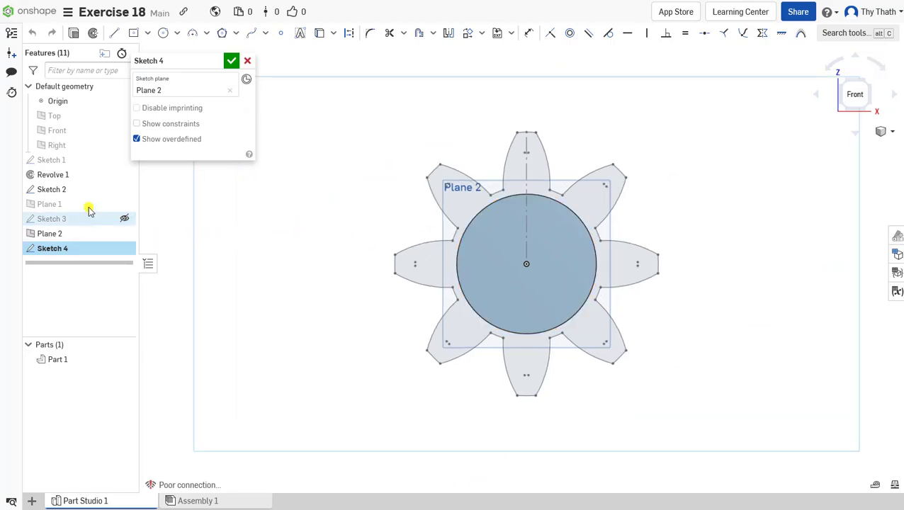
Project all geometry of Sketch 2 into the new sketch on Plane 2.
left_click(125, 183)
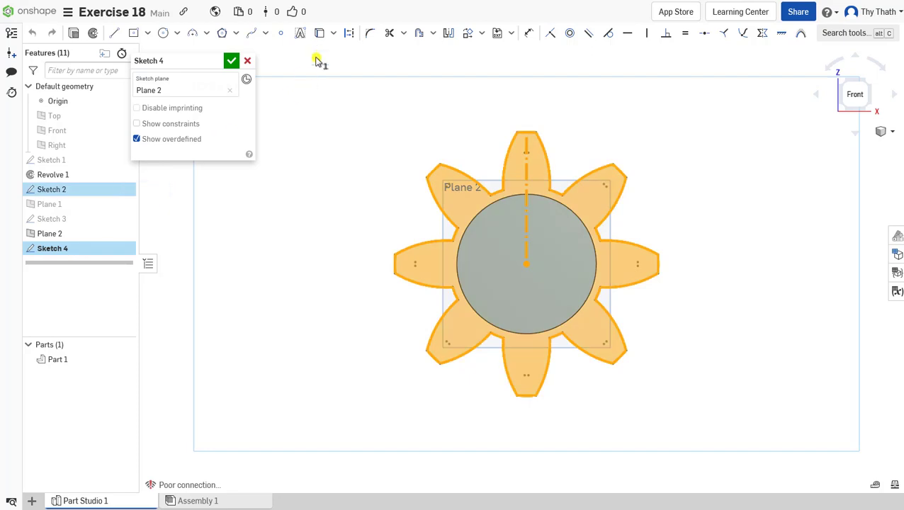
left_click(328, 173)
Transform the whole projected tooth outline, placing the manipulator on the origin and rotating the geometry clockwise by 30 degrees.
scroll(333, 195, "down", 3)
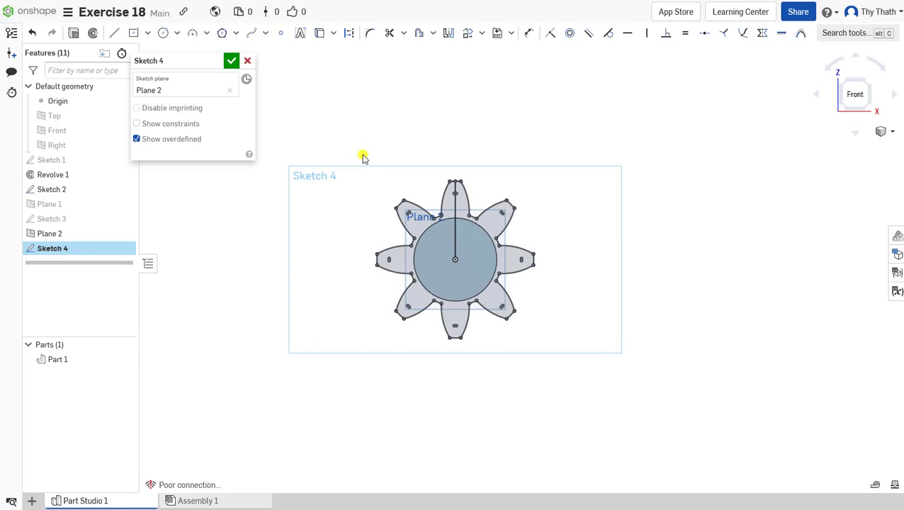
mouse_move(353, 140)
left_mouse_down()
mouse_move(544, 293)
mouse_move(559, 350)
left_mouse_up()
scroll(552, 258, "up", 2)
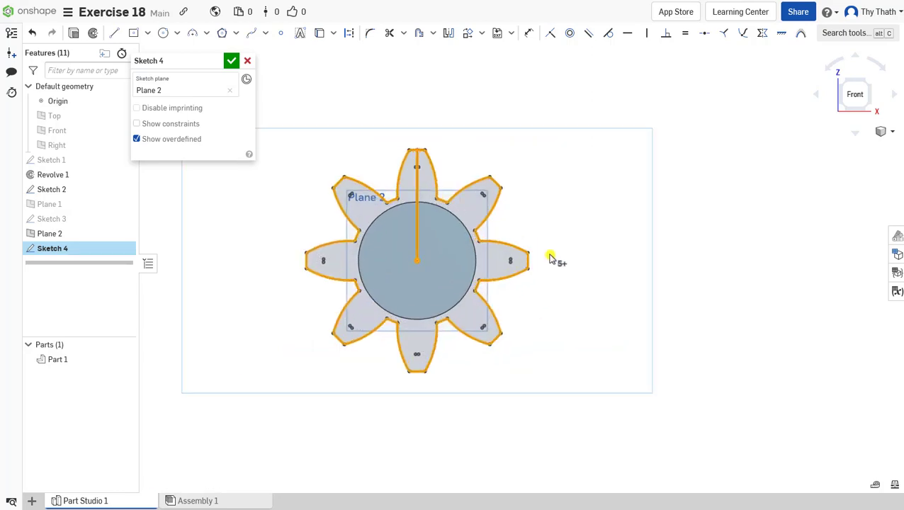
left_click(462, 53)
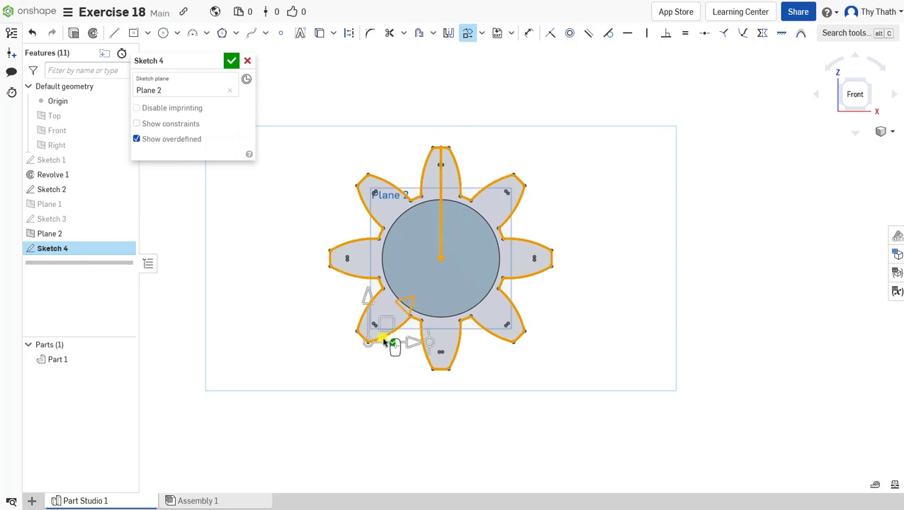
left_click_drag(377, 344, 442, 263)
scroll(442, 262, "down", 4)
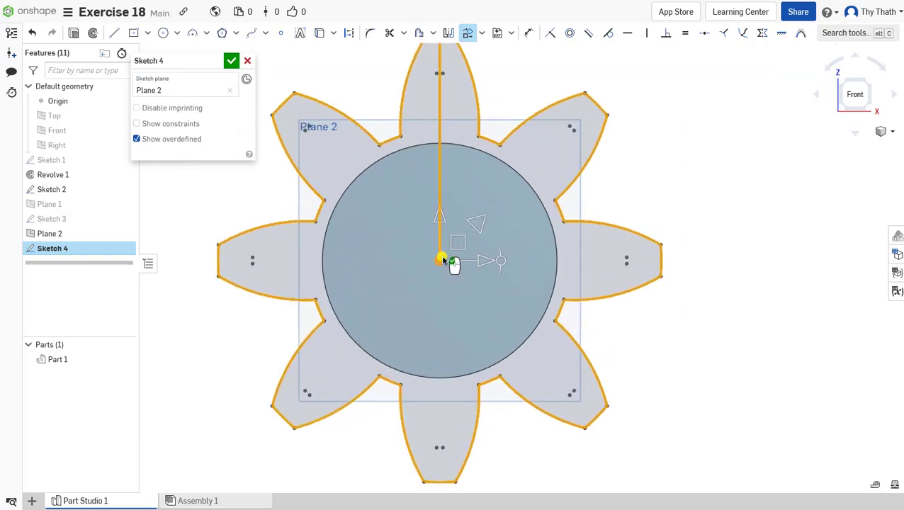
left_click_drag(501, 262, 482, 296)
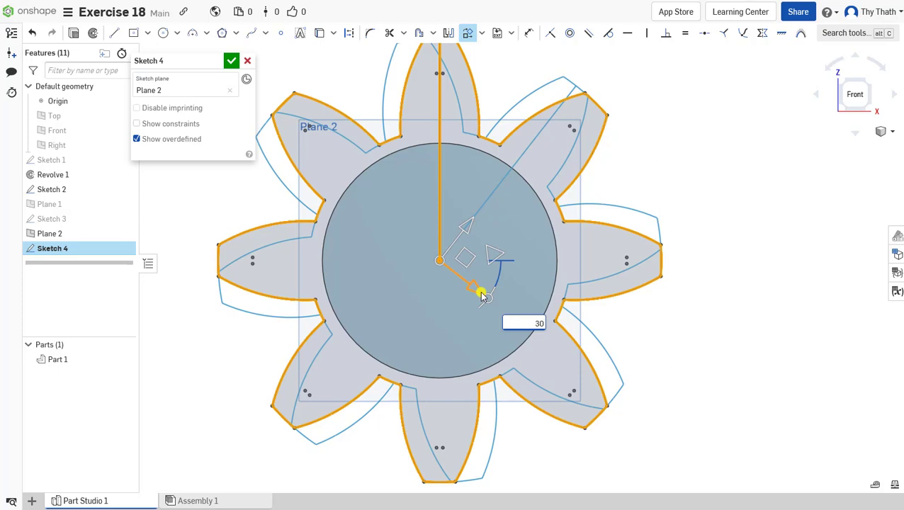
type("30")
key("Return")
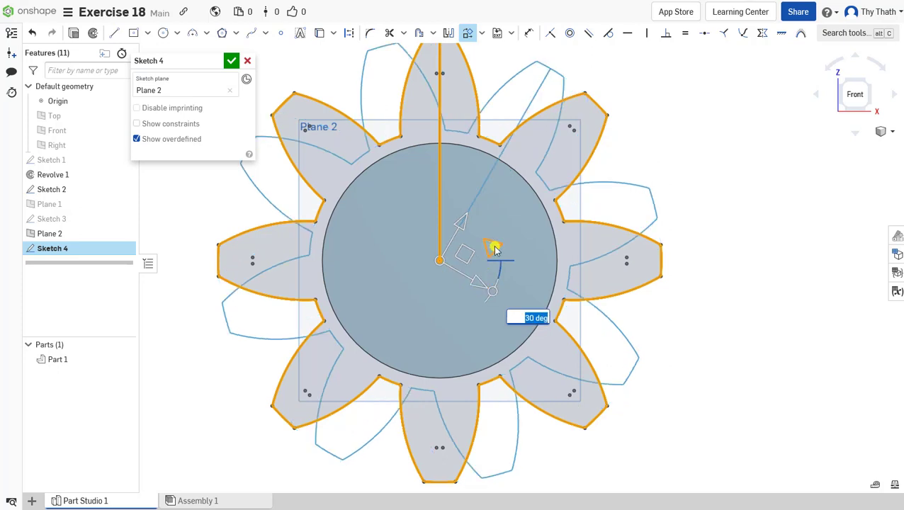
Scale the rotated outline about the origin by a factor of 0.5 and apply the transform.
left_click_drag(495, 250, 477, 255)
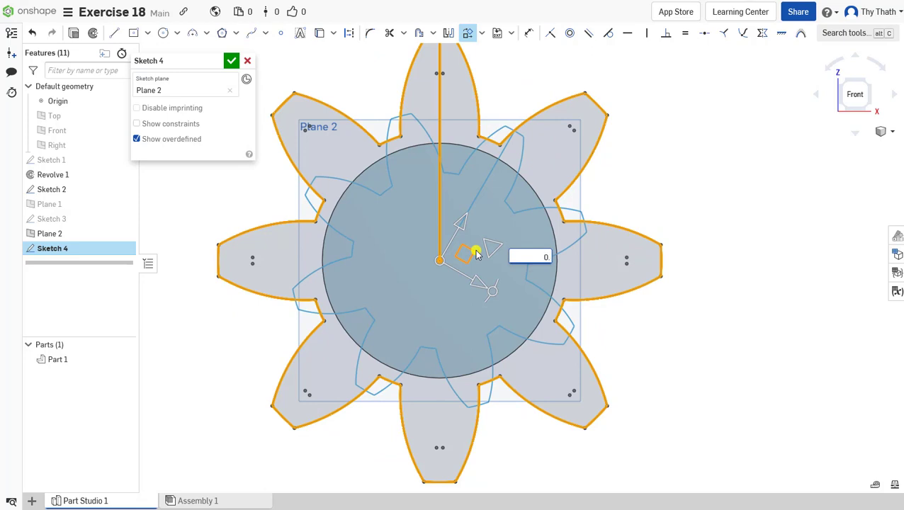
key("Return")
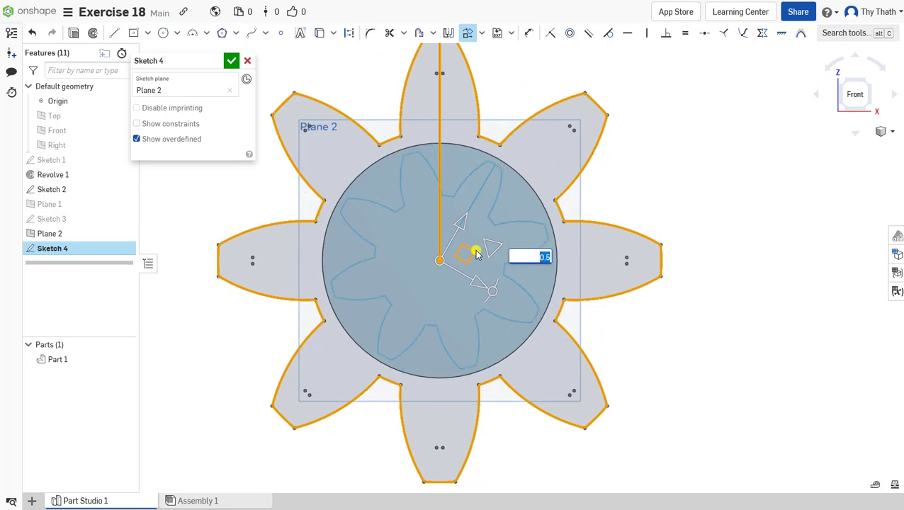
left_click(624, 199)
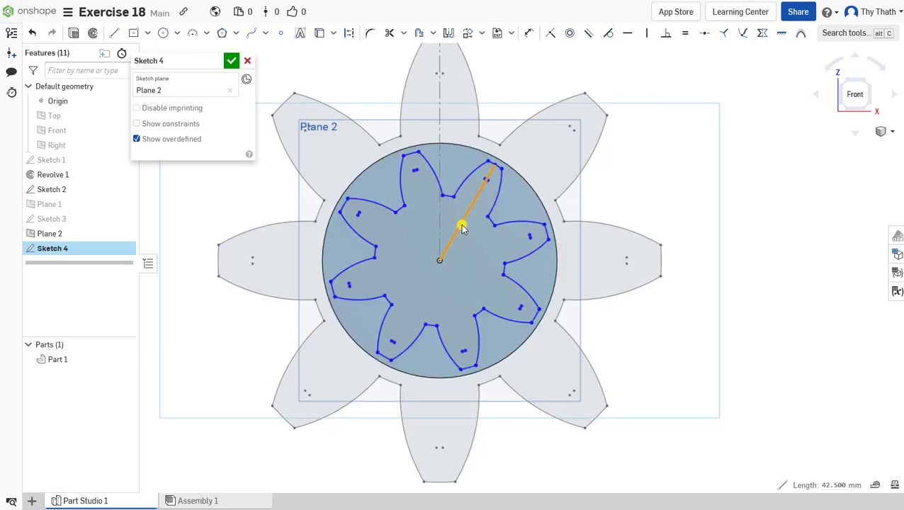
Convert the radial line of the scaled outline to construction geometry and finish Sketch 4.
left_click(350, 34)
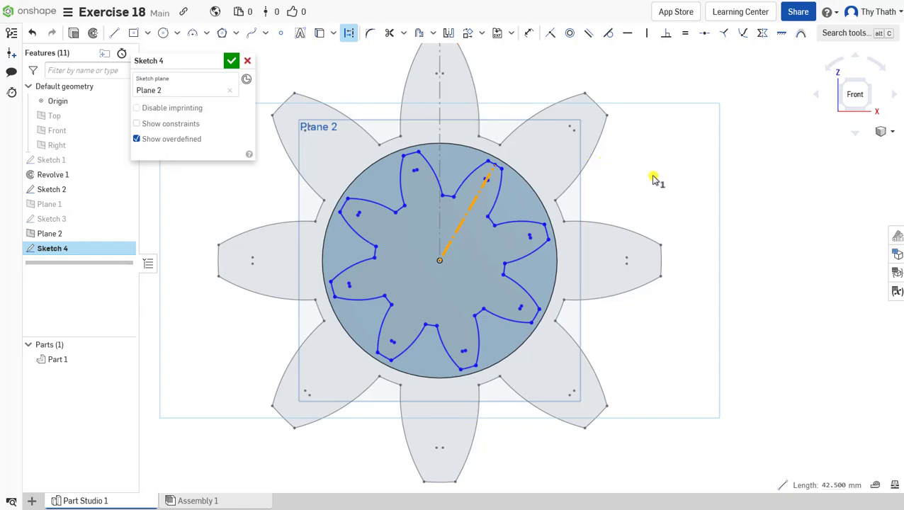
key("Escape")
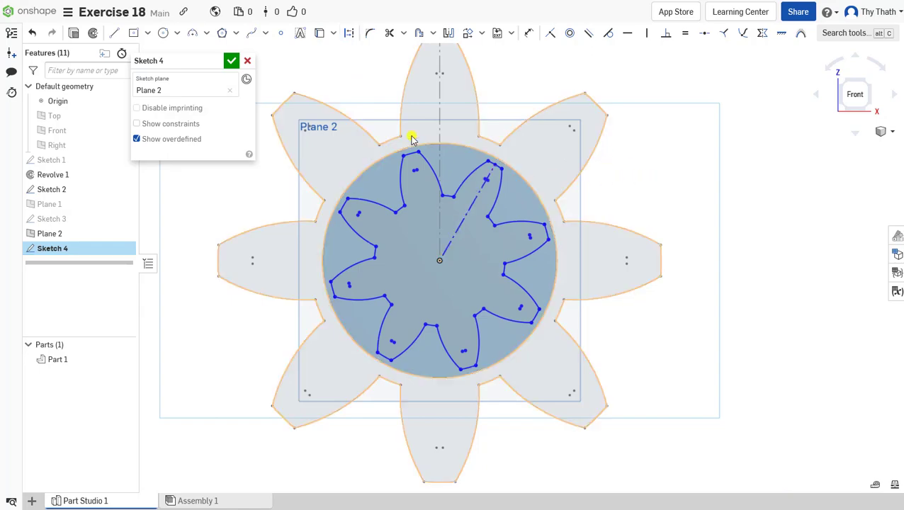
left_click(232, 63)
Show Sketch 3 again, open it for editing and convert its radial line to construction geometry.
right_click_drag(288, 113, 315, 152)
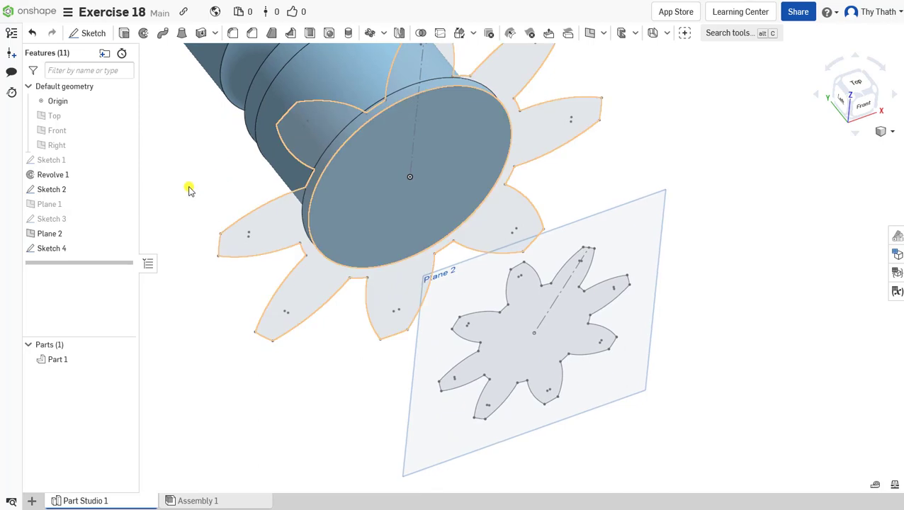
left_click(123, 219)
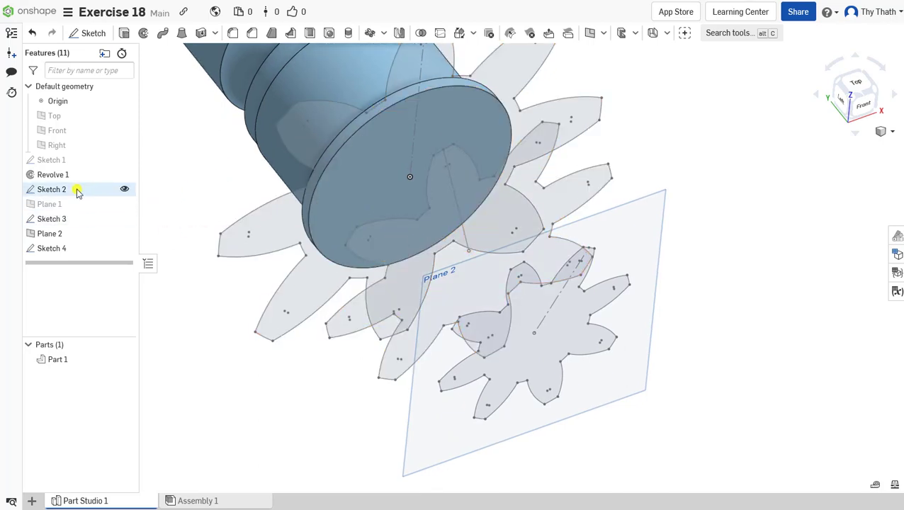
right_click(67, 221)
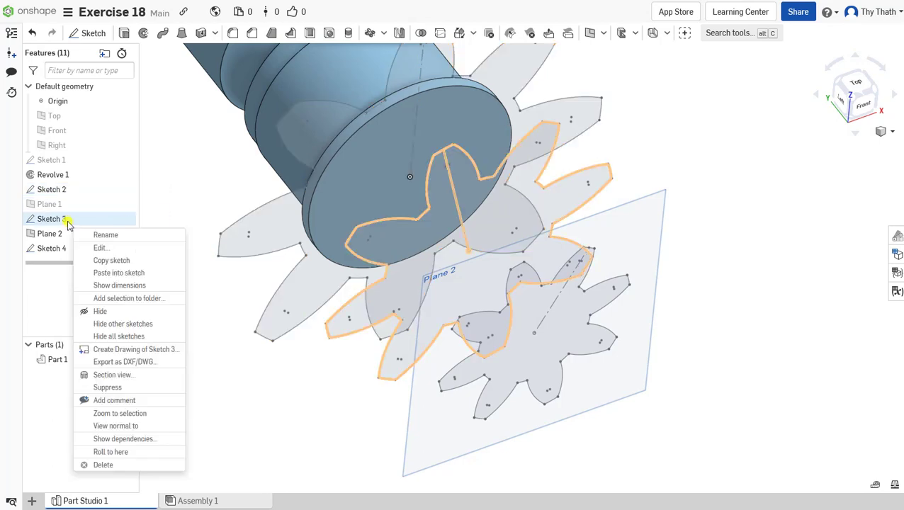
left_click(106, 247)
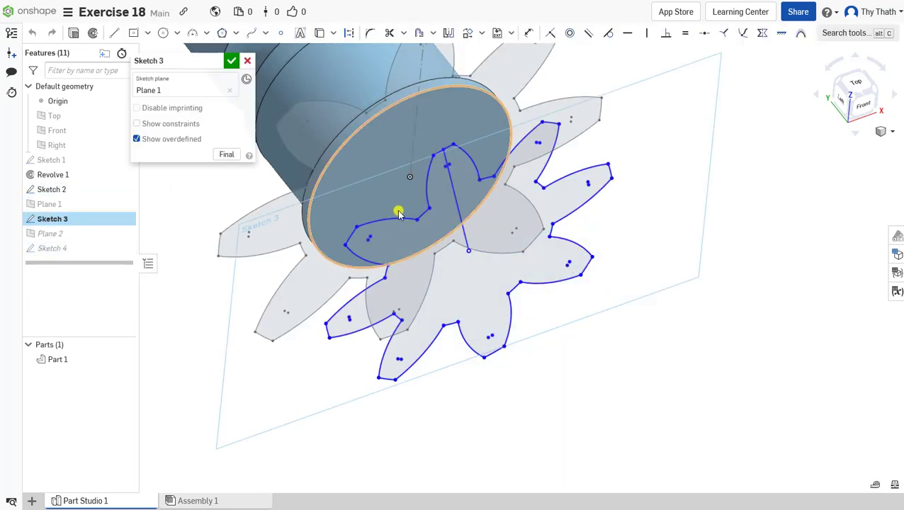
left_click(457, 203)
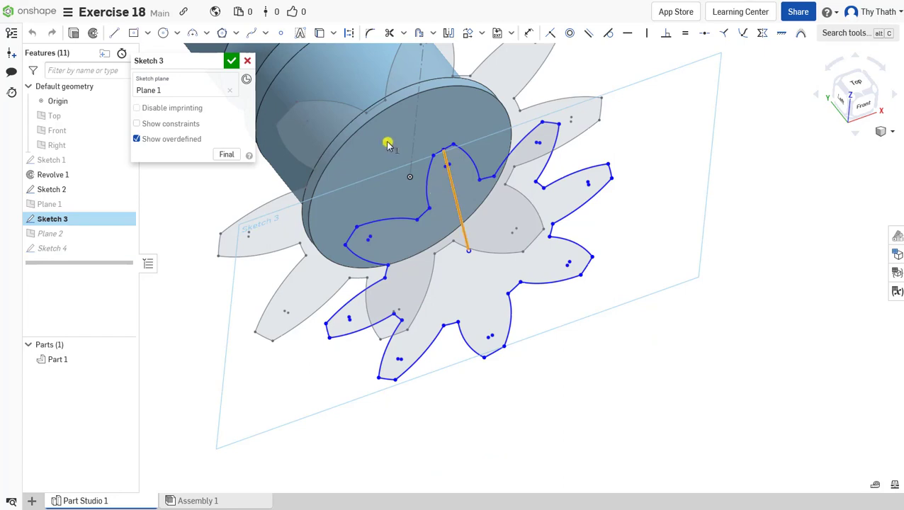
left_click(349, 32)
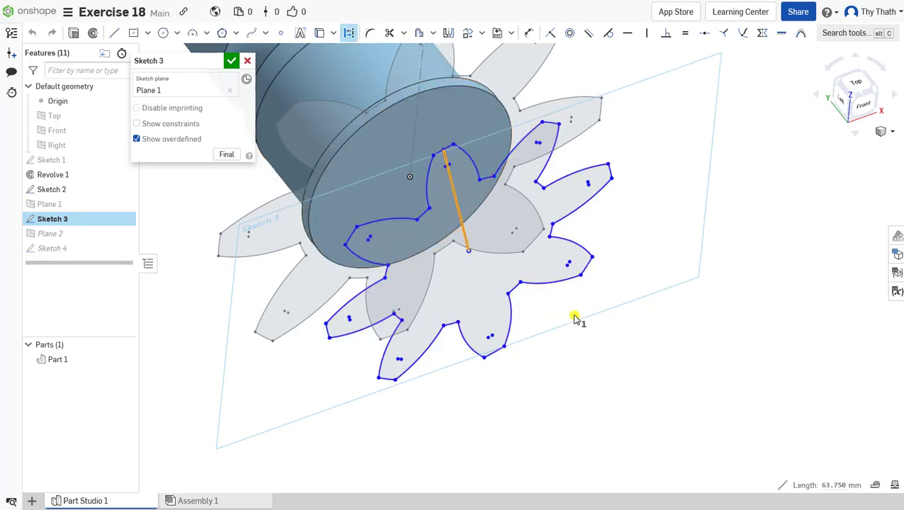
left_click(635, 366)
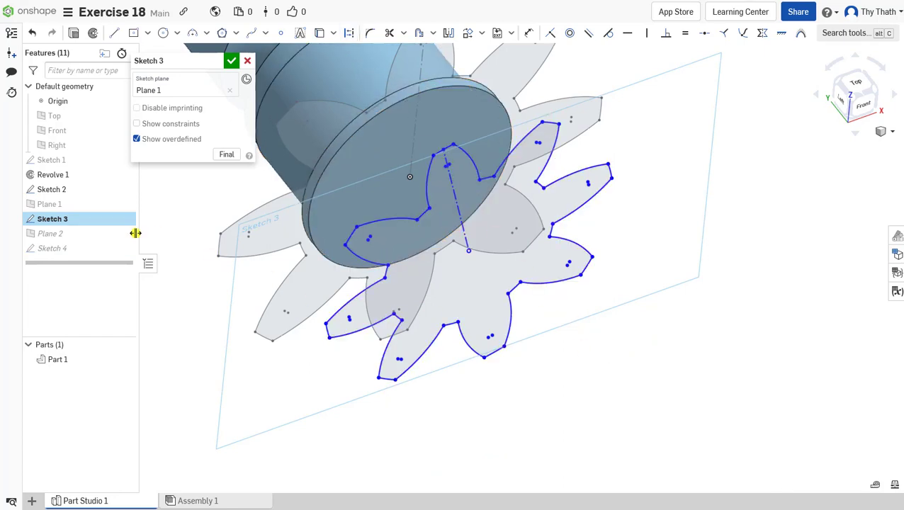
Finish Sketch 3 and hide Part 1 so the three tooth outlines are exposed.
left_click(231, 60)
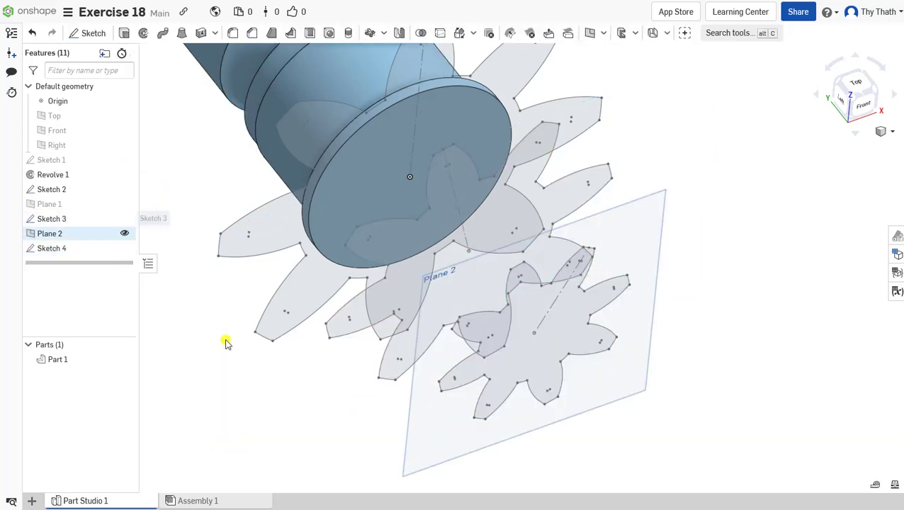
scroll(283, 305, "down", 5)
mouse_move(581, 252)
right_mouse_down()
mouse_move(589, 224)
mouse_move(559, 227)
right_mouse_up()
left_click(124, 359)
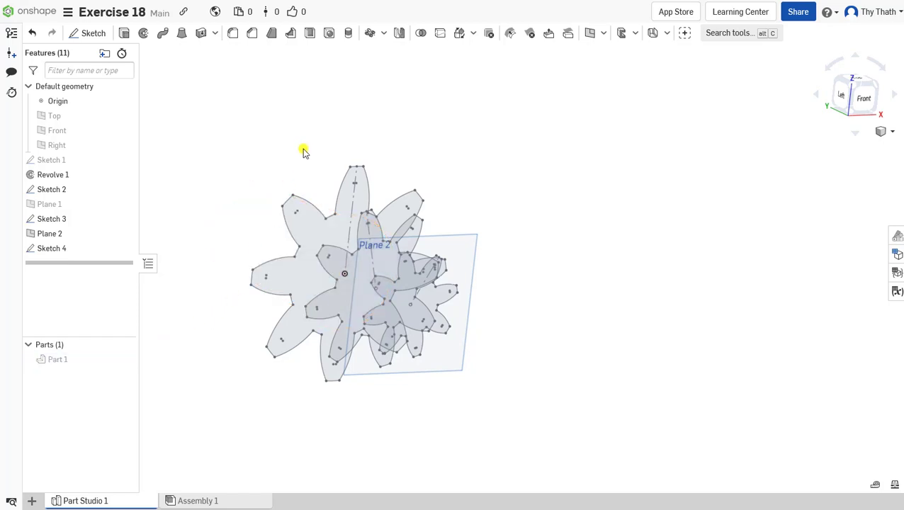
Loft a new solid through the faces of Sketch 2, Sketch 3 and Sketch 4, with no end conditions.
right_click_drag(303, 151, 323, 169)
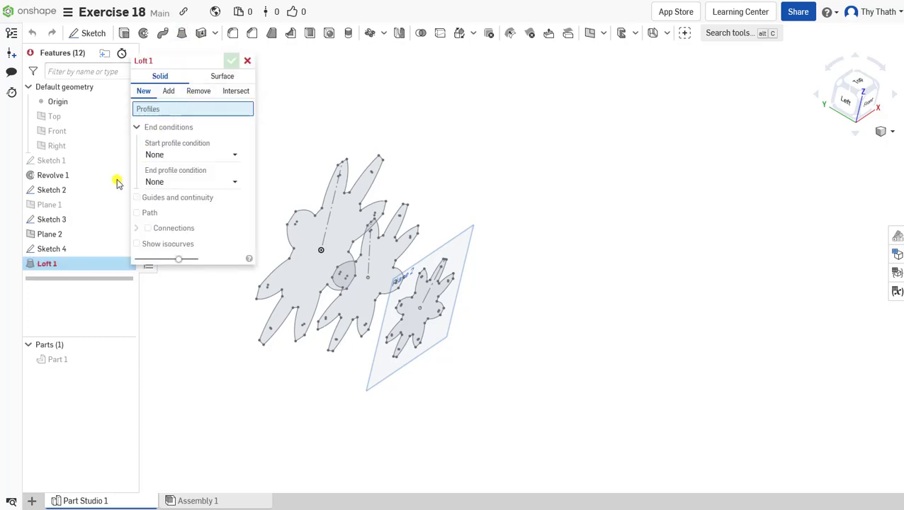
left_click(56, 192)
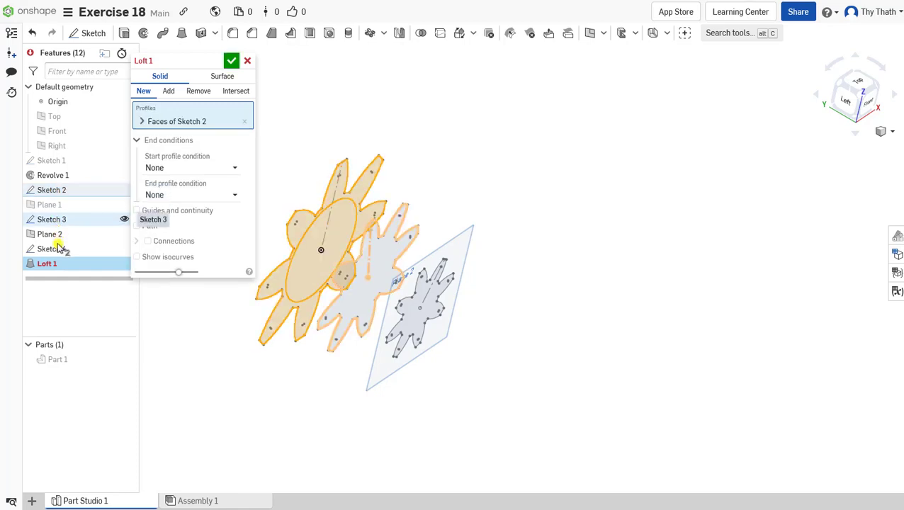
left_click(53, 220)
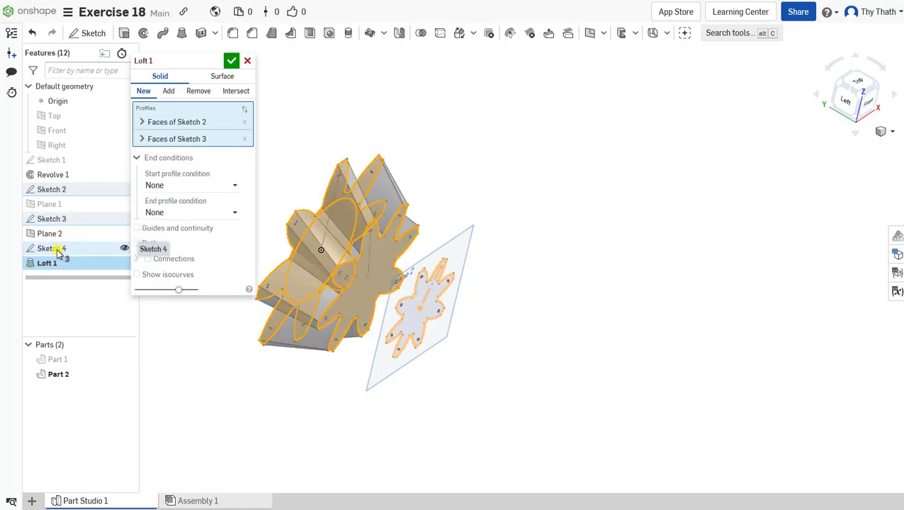
left_click(58, 249)
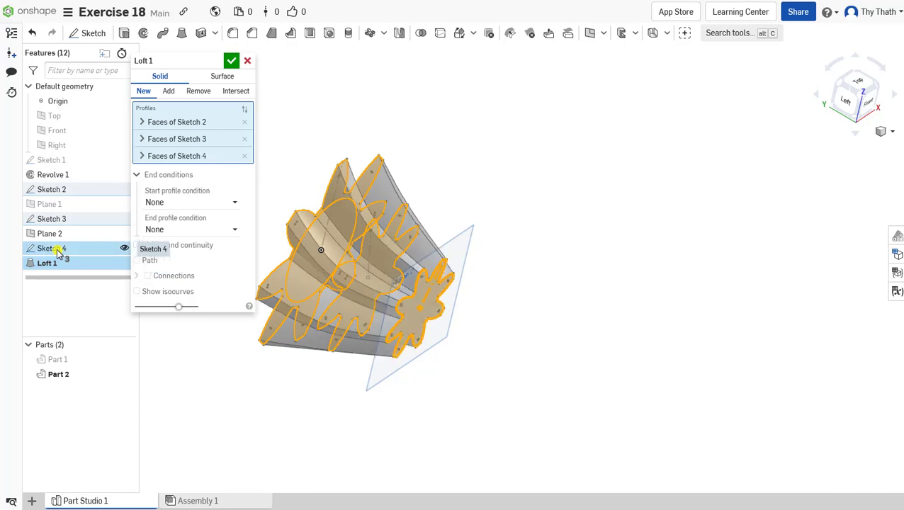
left_click(231, 63)
Hide Plane 2 and Sketch 3, and show Part 1 again beside the lofted teeth.
right_click_drag(566, 176, 563, 193)
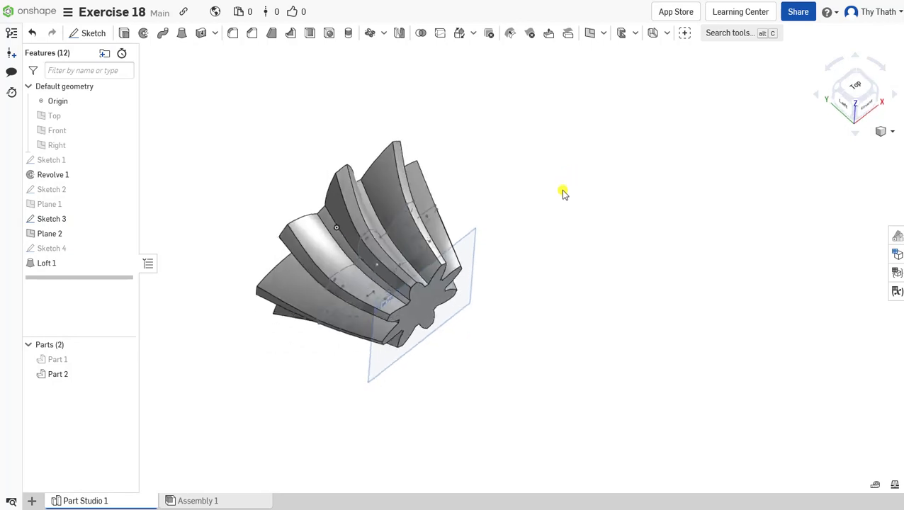
left_click(124, 234)
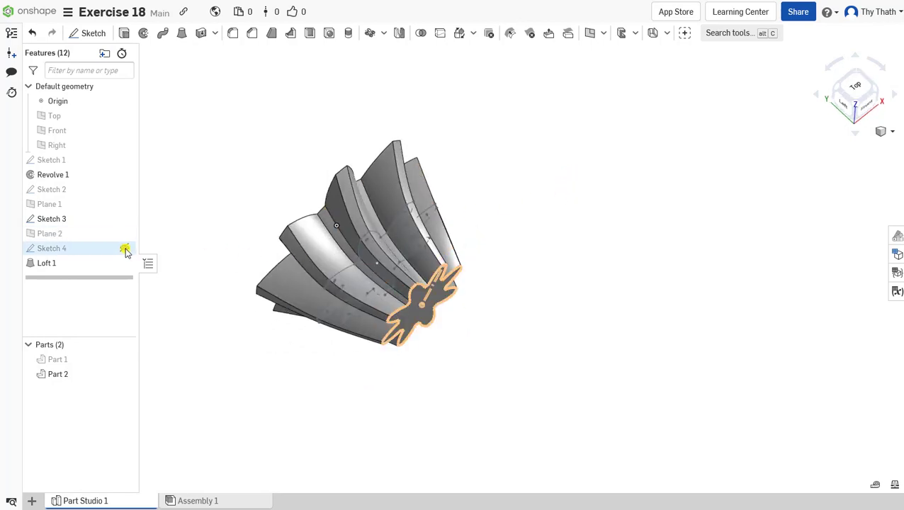
left_click(124, 219)
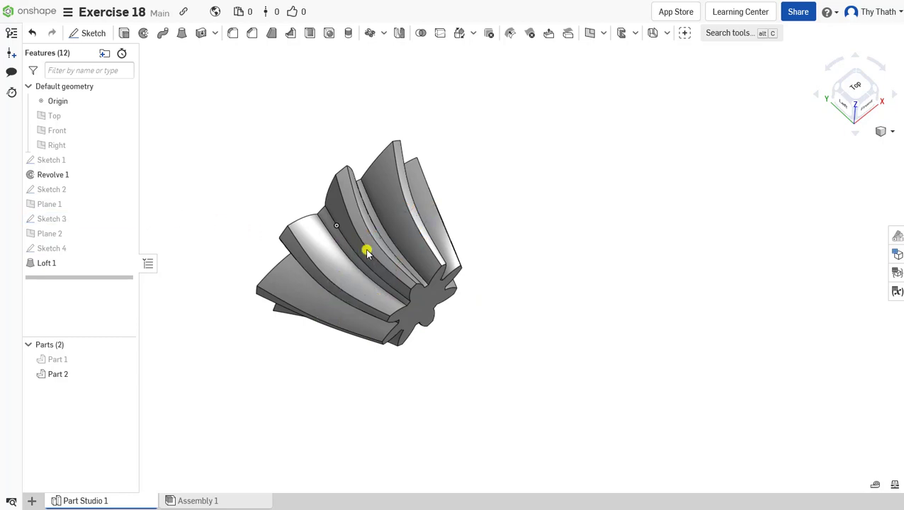
mouse_move(557, 239)
right_mouse_down()
mouse_move(555, 230)
mouse_move(563, 235)
right_mouse_up()
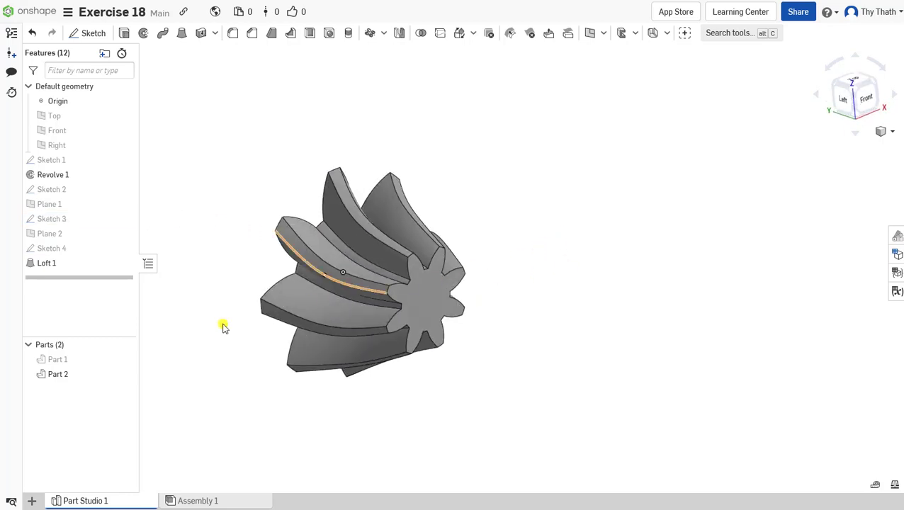
left_click(122, 359)
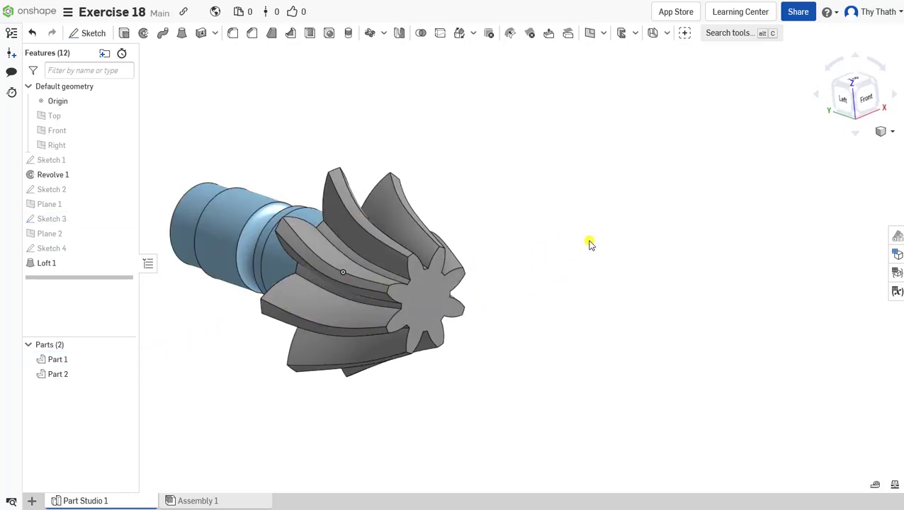
Start a new sketch on the narrow ring-shaped shoulder face near the shaft's free end and view it normal to the sketch plane.
right_click_drag(590, 242, 470, 312)
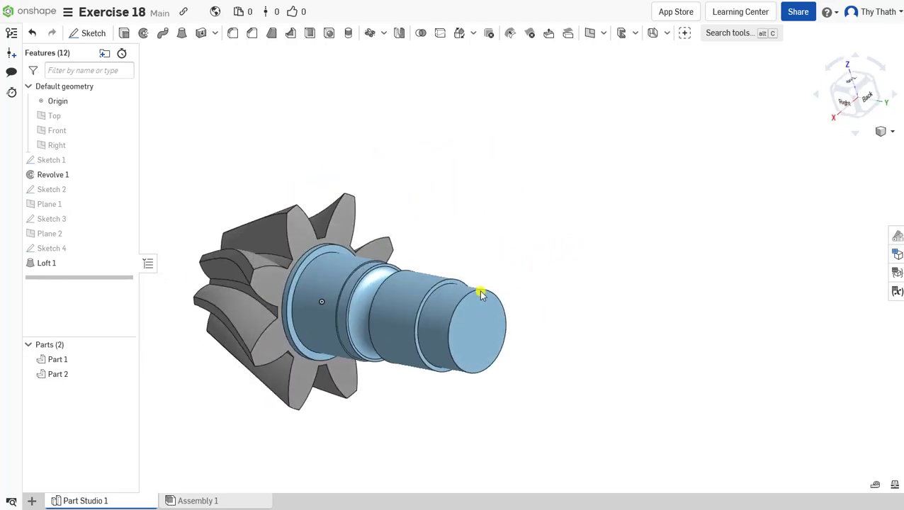
scroll(480, 295, "up", 3)
scroll(472, 275, "up", 1)
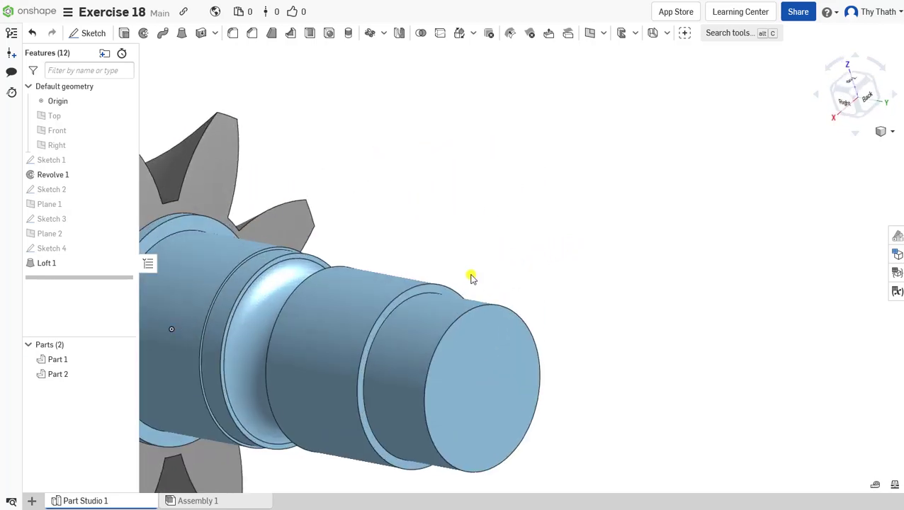
right_click(427, 293)
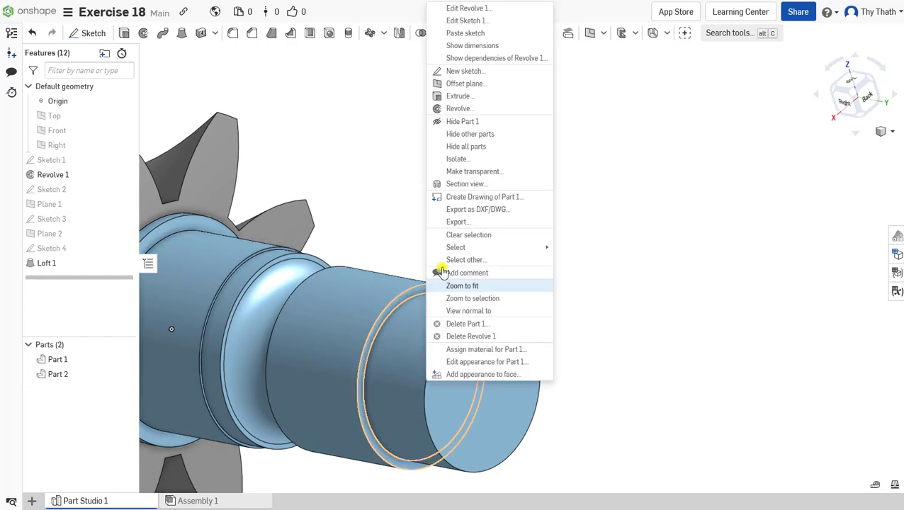
left_click(477, 74)
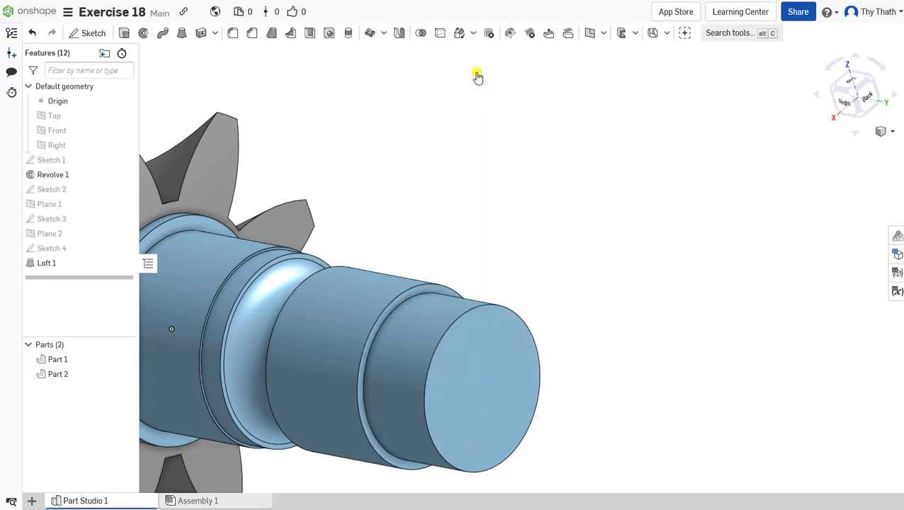
right_click(498, 221)
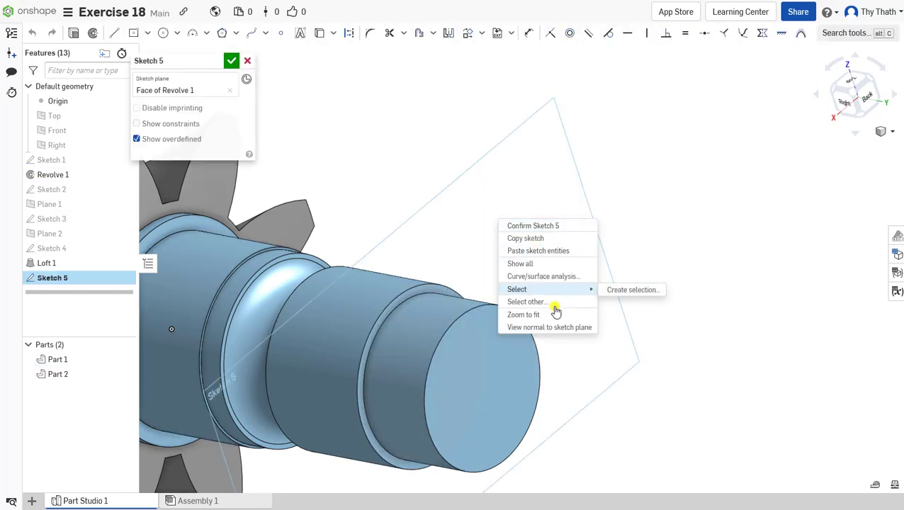
left_click(560, 269)
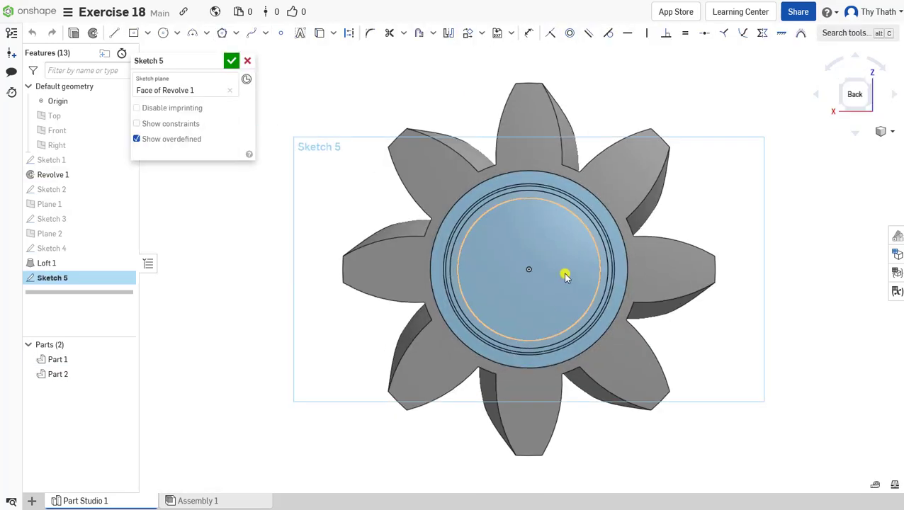
Project the shoulder face's outer circular edge into the sketch.
scroll(567, 273, "up", 3)
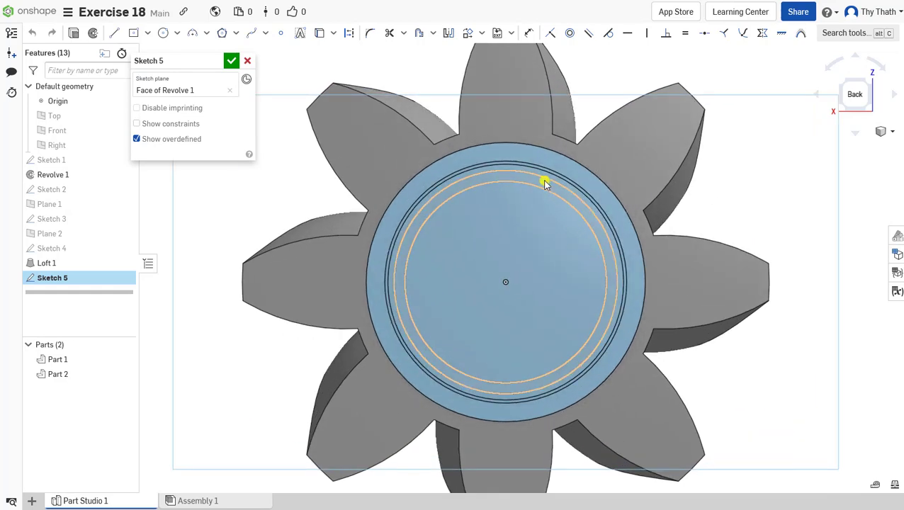
left_click(542, 180)
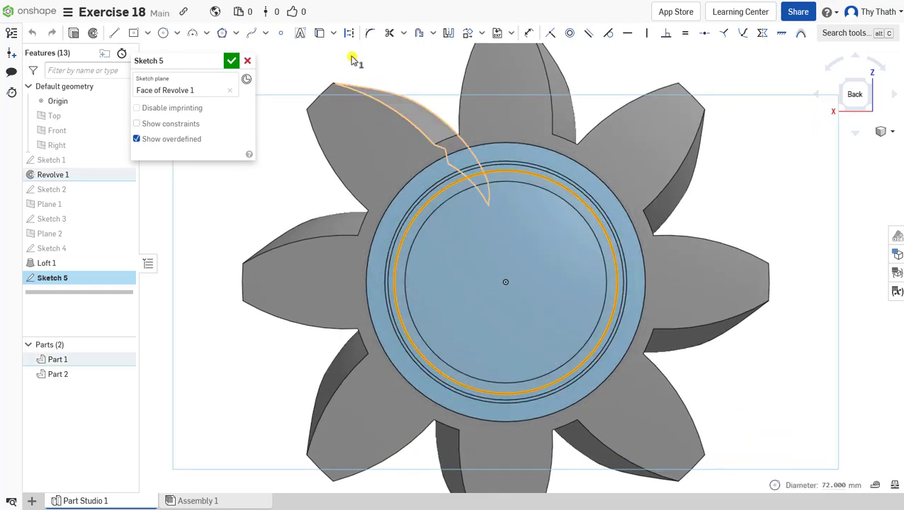
left_click(319, 33)
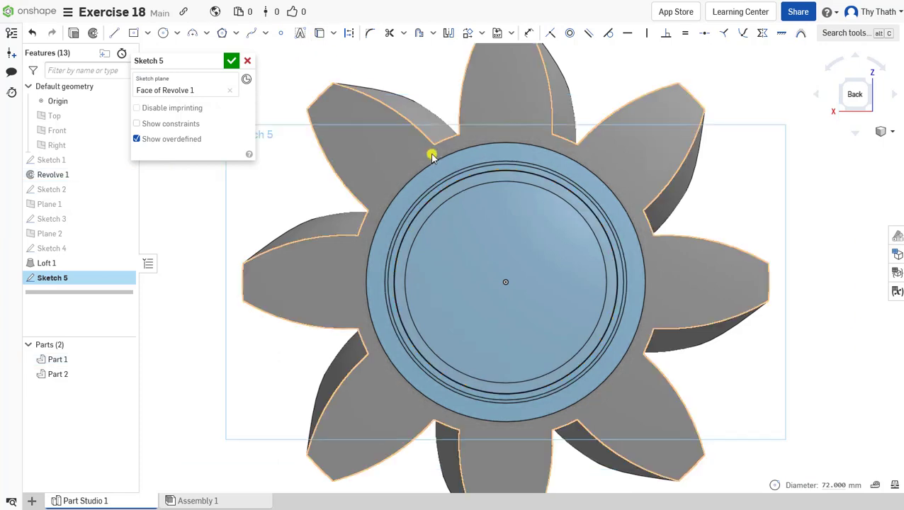
Sketch a center-point rectangle about 26 mm wide across the projected circle, centered vertically above the origin.
middle_click_drag(430, 151, 402, 166)
scroll(401, 167, "up", 2)
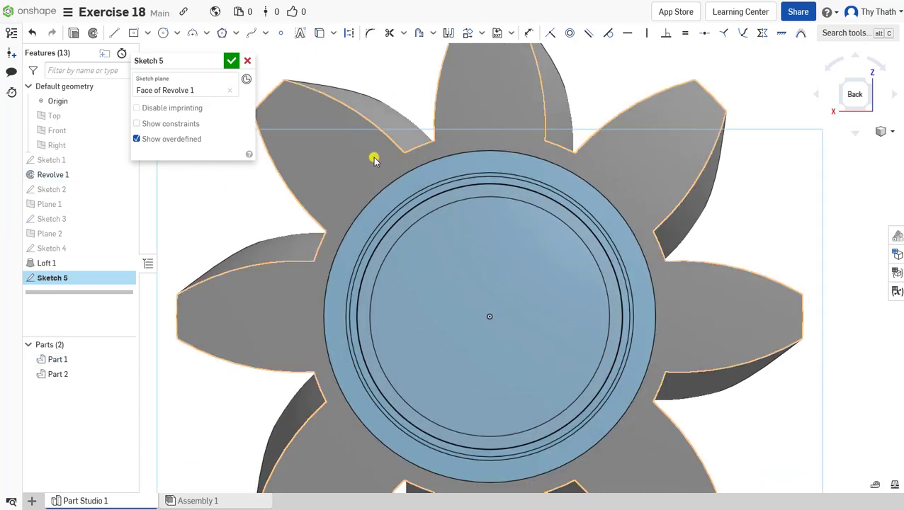
left_click(137, 35)
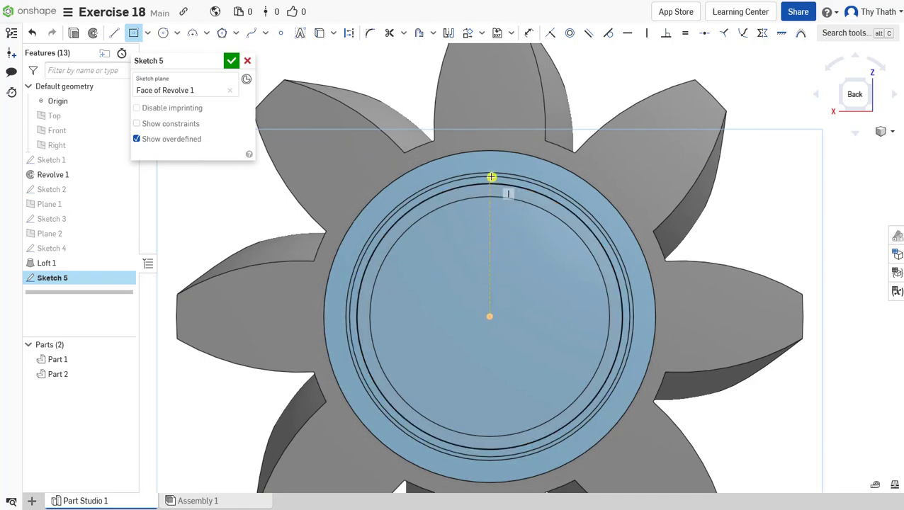
left_click(492, 177)
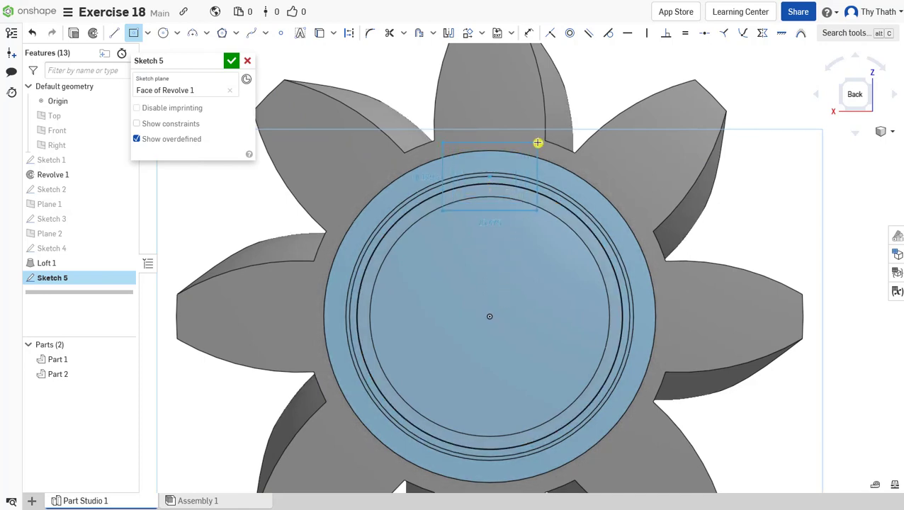
left_click(538, 143)
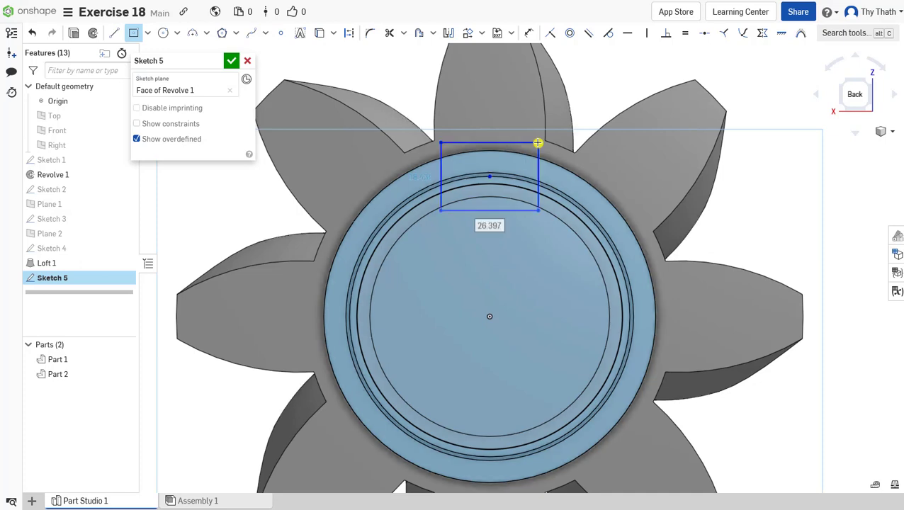
Dimension the rectangle's width as 10 mm.
left_click(531, 32)
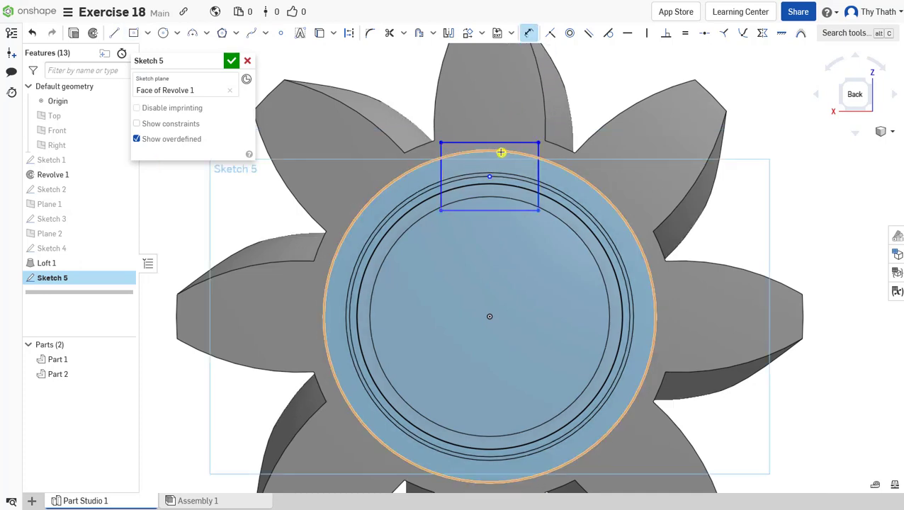
left_click(529, 144)
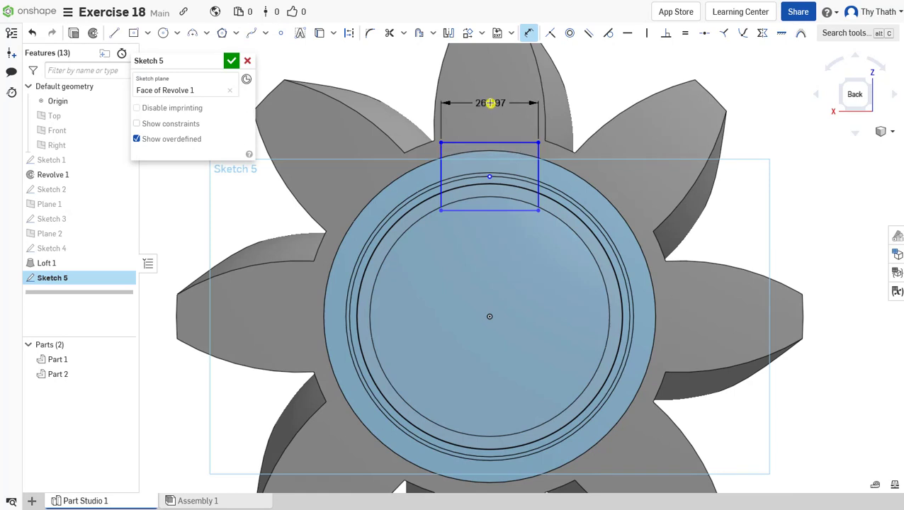
left_click(491, 104)
type("10")
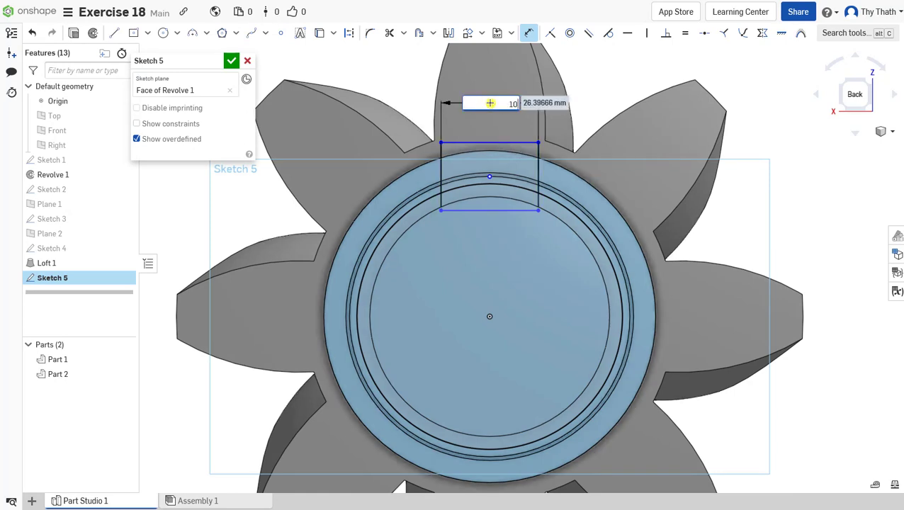
key("Return")
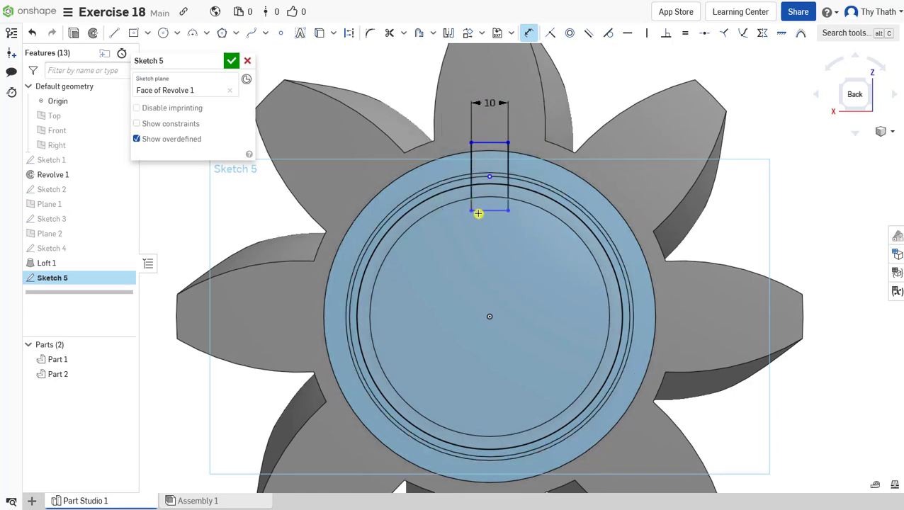
Draw a vertical line from the origin to the rectangle's center point and convert it to construction geometry.
scroll(479, 207, "up", 1)
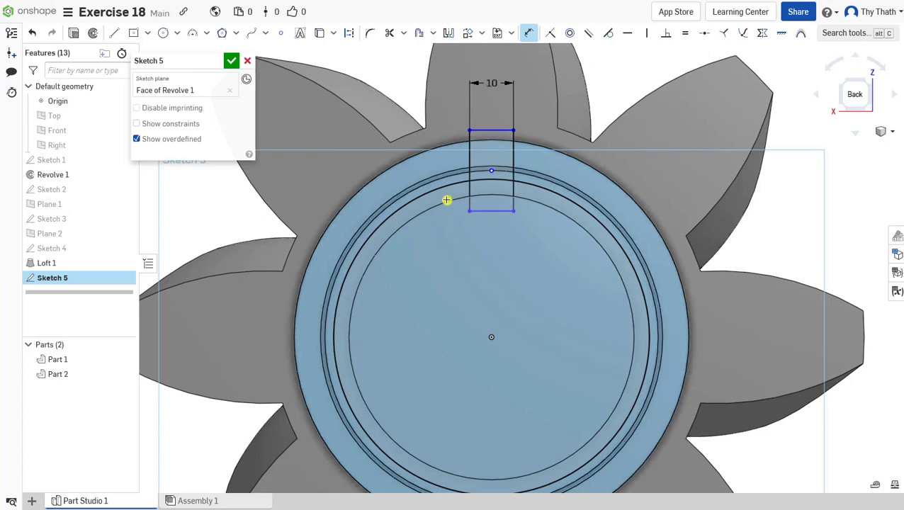
left_click(113, 33)
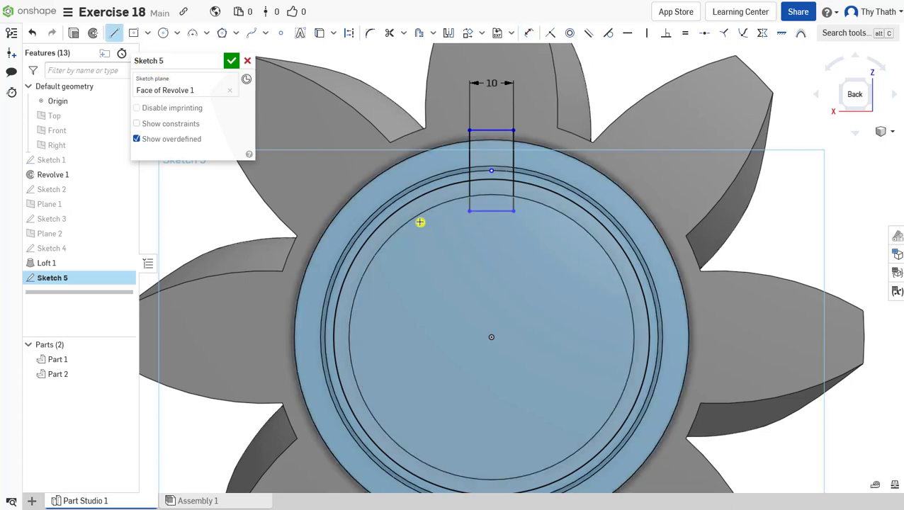
left_click(491, 336)
scroll(476, 213, "up", 2)
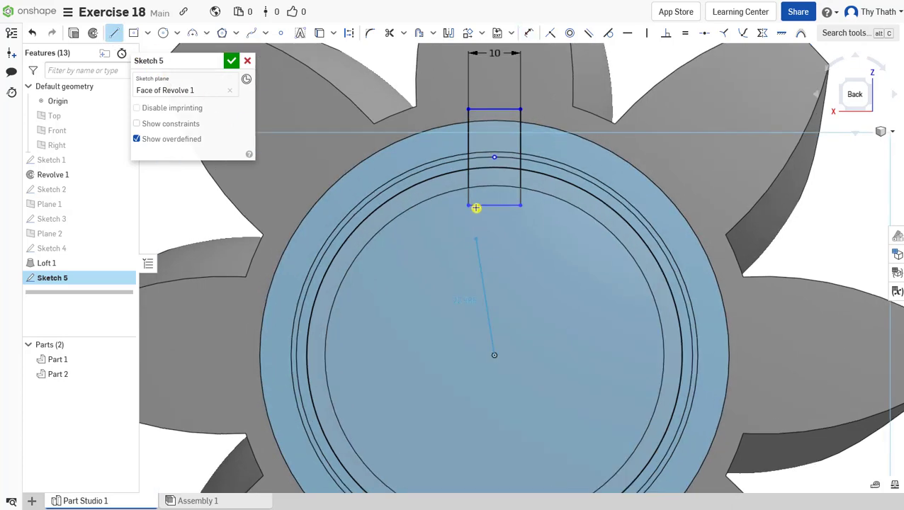
left_click(501, 129)
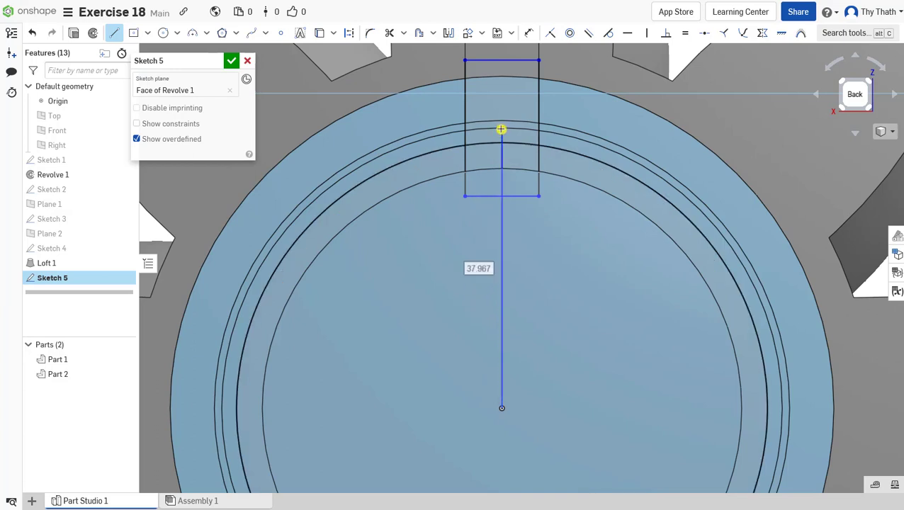
scroll(484, 180, "down", 1)
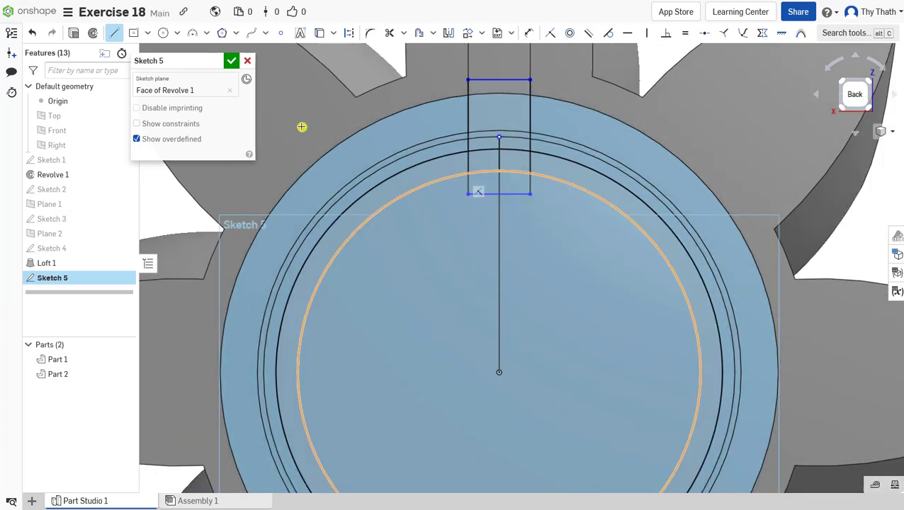
left_click(499, 224)
left_click(349, 33)
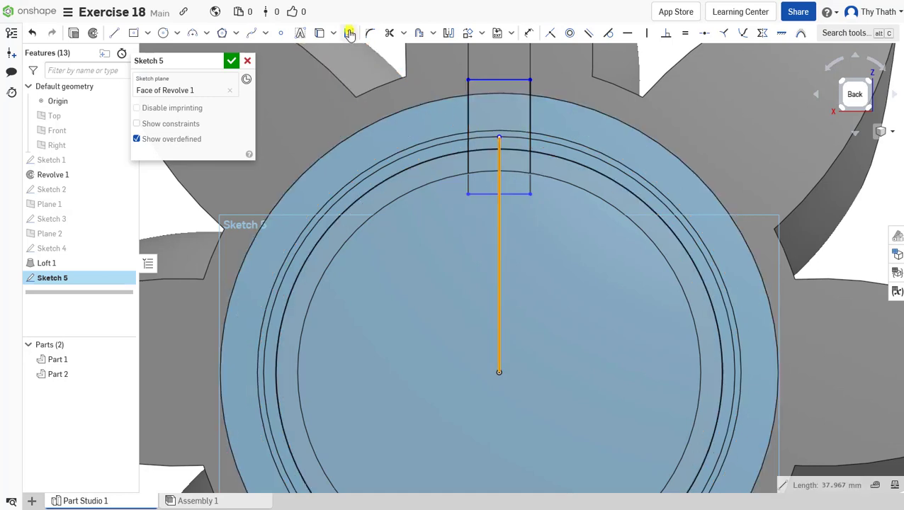
scroll(522, 207, "down", 1)
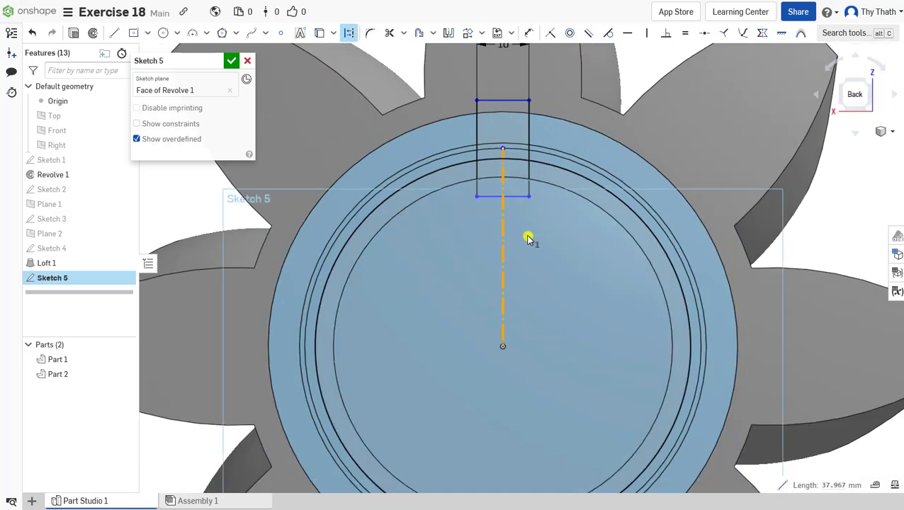
Dimension the vertical distance from the origin to the slot rectangle's upper edge as 41 mm.
left_click(527, 32)
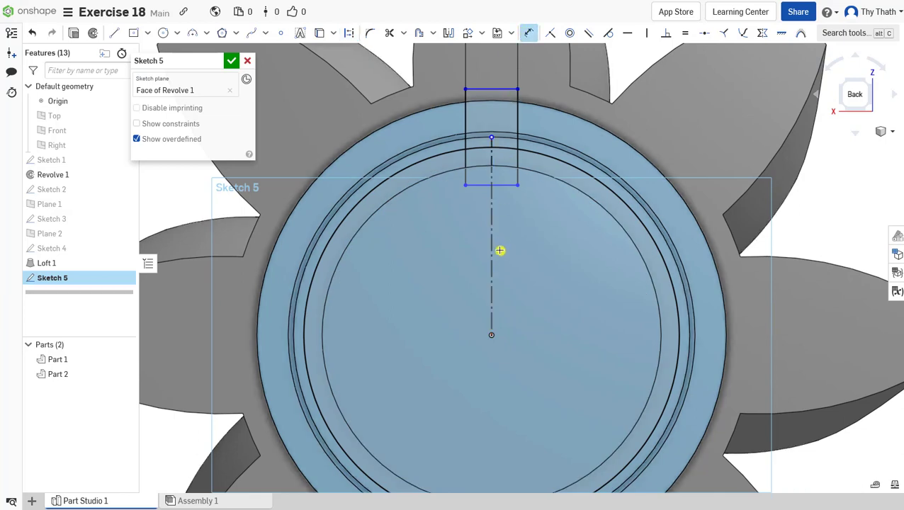
left_click(487, 90)
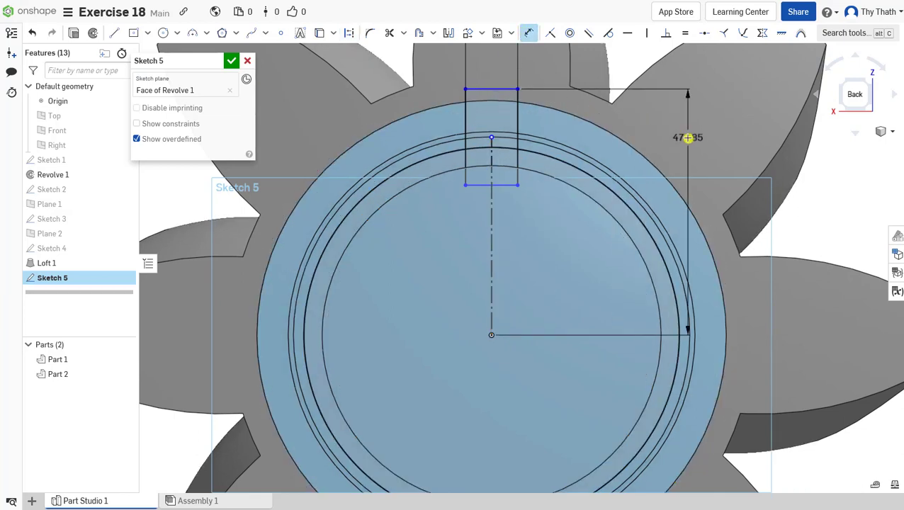
left_click(688, 138)
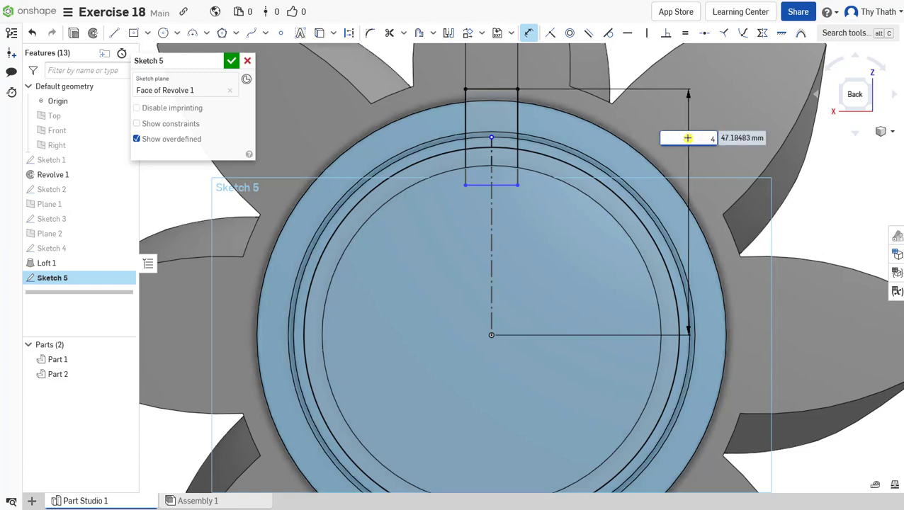
key("Escape")
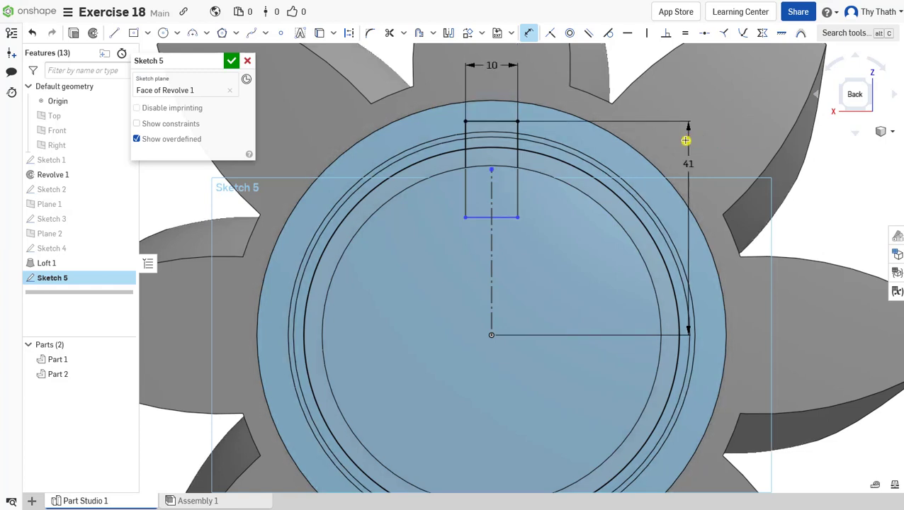
Make the rectangle's lower corner coincident with the projected circle and finish the sketch.
scroll(507, 189, "down", 3)
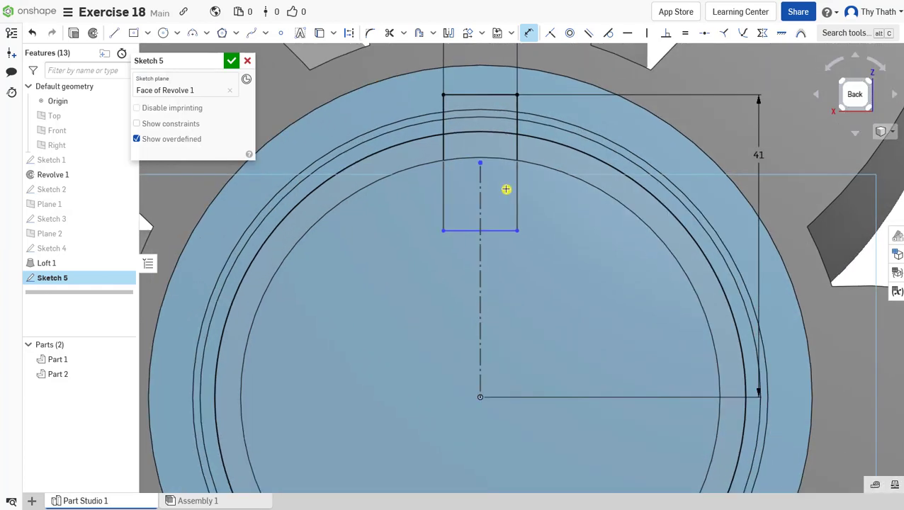
left_click(529, 33)
left_click(444, 230)
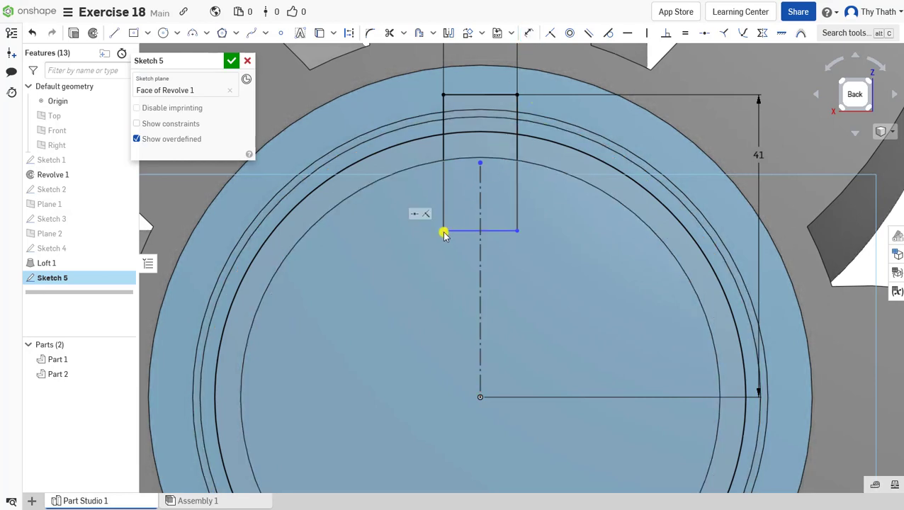
left_click(435, 138)
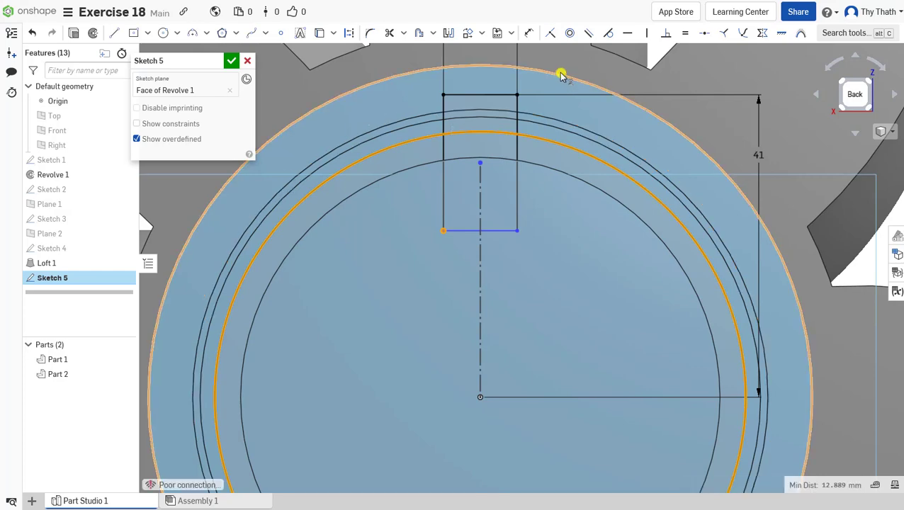
left_click(549, 33)
scroll(536, 141, "down", 4)
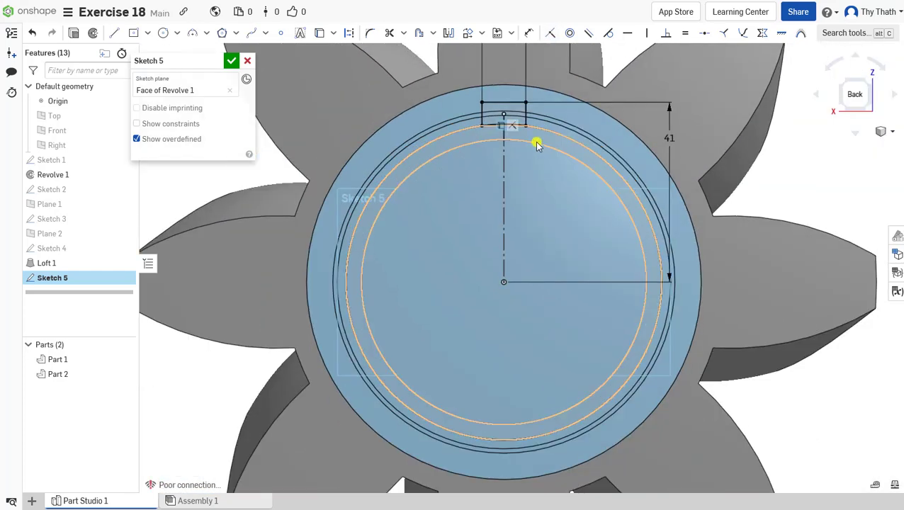
scroll(543, 163, "up", 2)
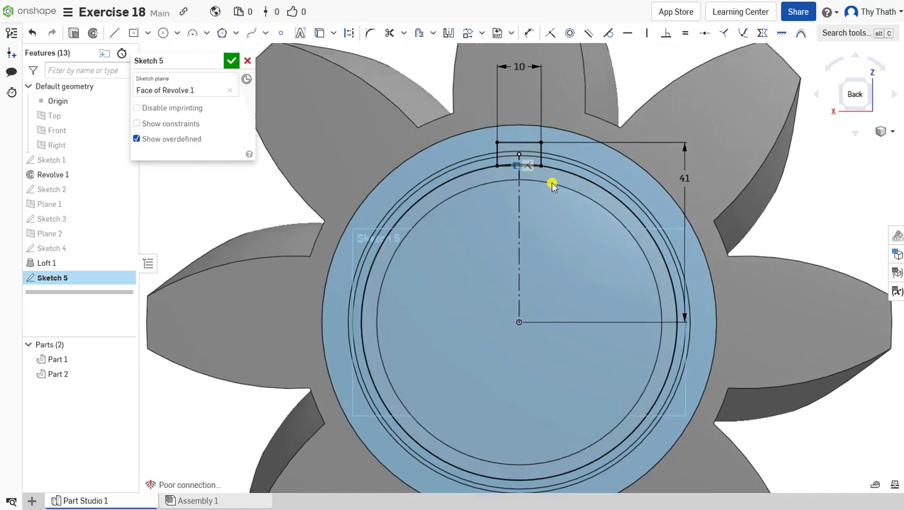
left_click(233, 61)
Extrude the slot rectangle as a new part with a blind depth of 48 mm.
scroll(432, 163, "down", 3)
right_click_drag(438, 164, 476, 193)
scroll(476, 192, "up", 3)
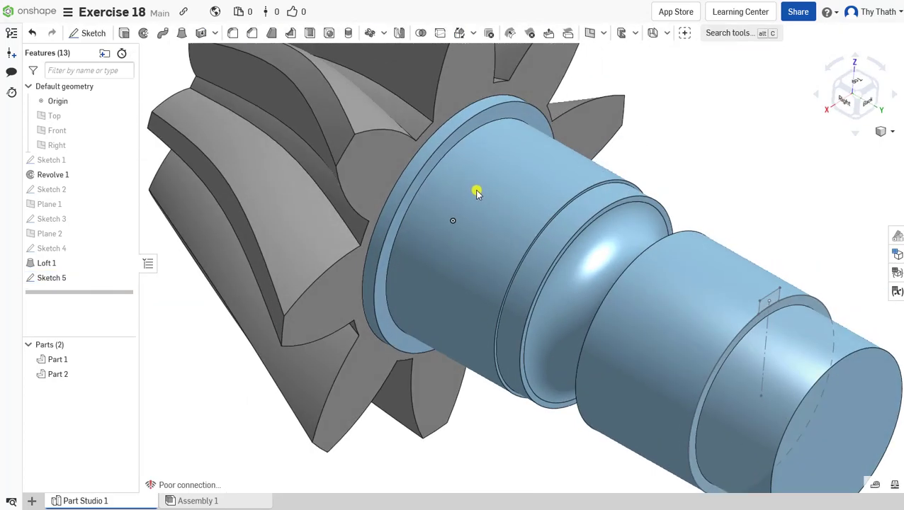
left_click(124, 36)
scroll(326, 165, "down", 1)
scroll(715, 249, "up", 2)
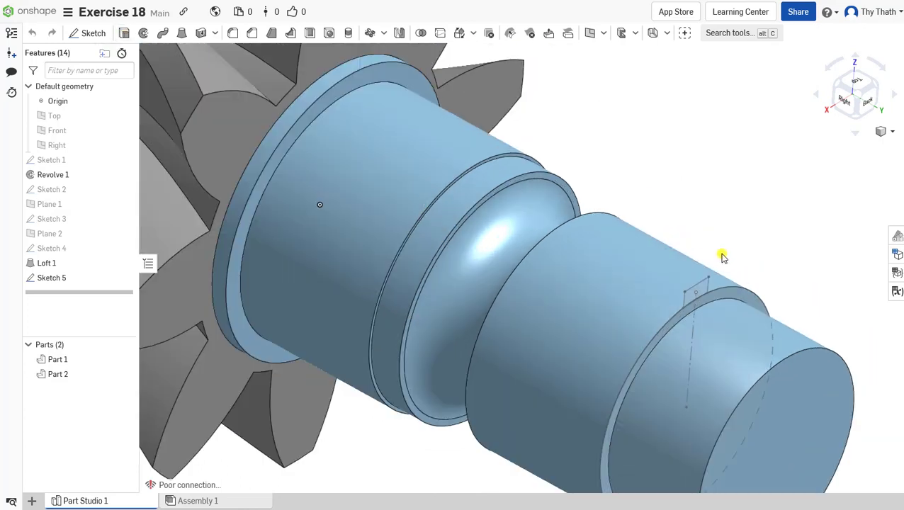
scroll(697, 288, "up", 1)
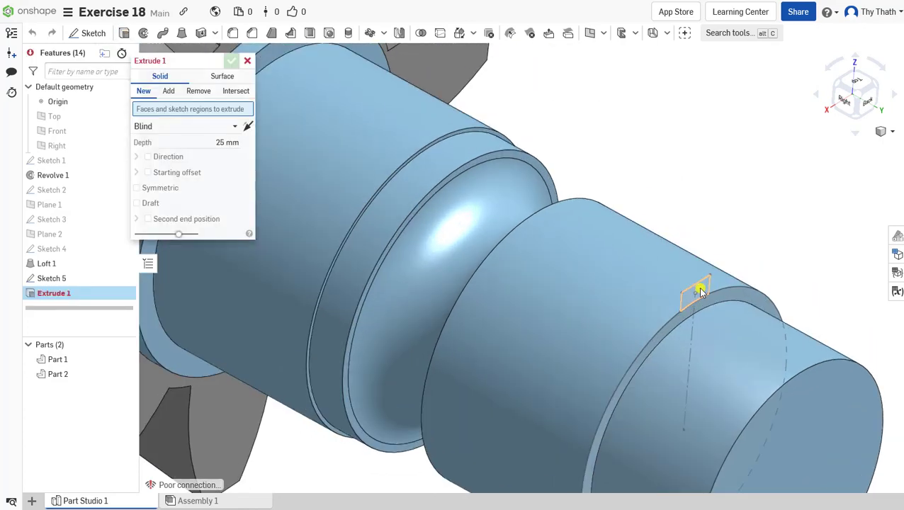
left_click(700, 291)
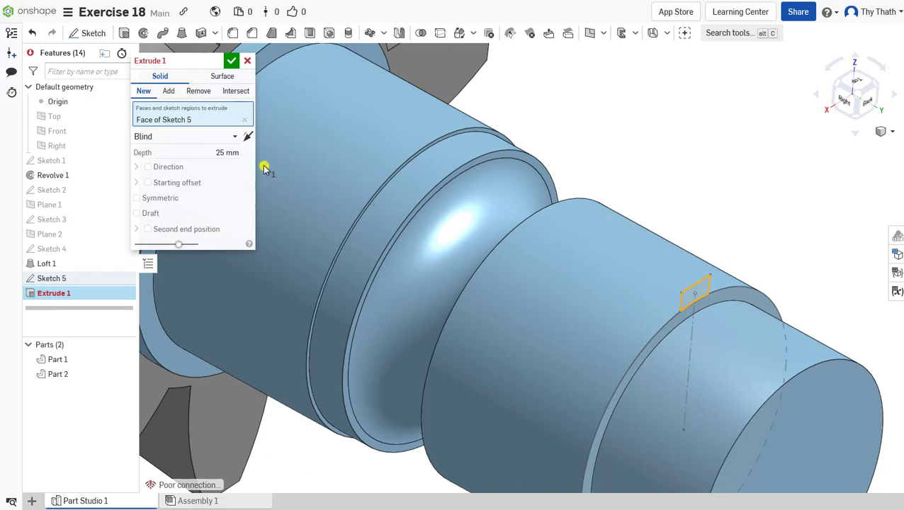
left_click(231, 137)
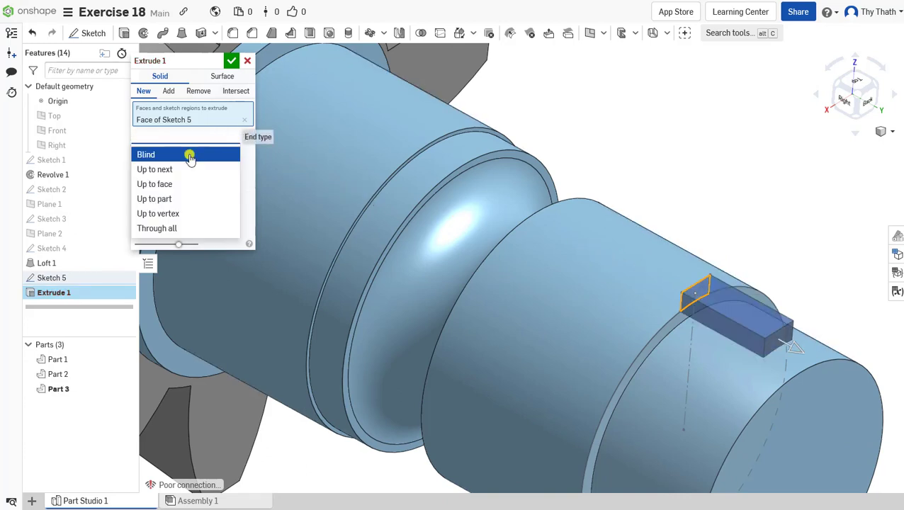
left_click(190, 155)
left_click(210, 151)
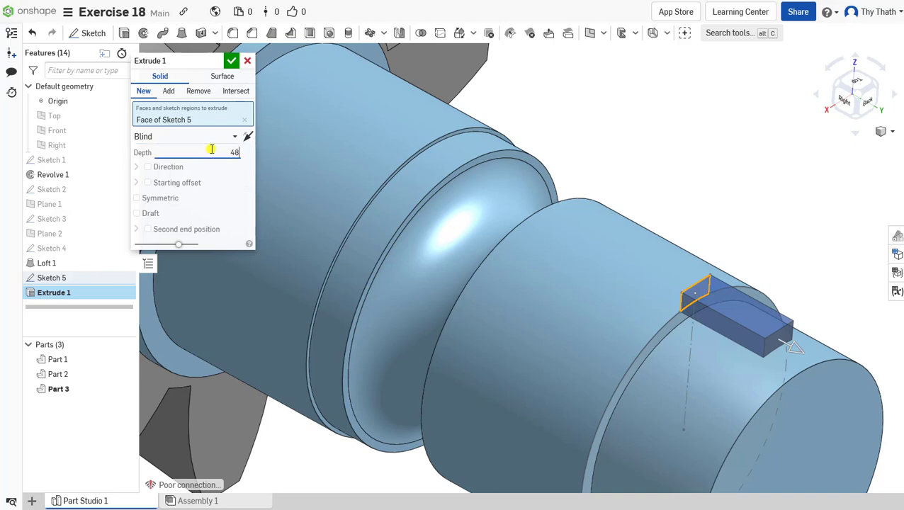
left_click(231, 63)
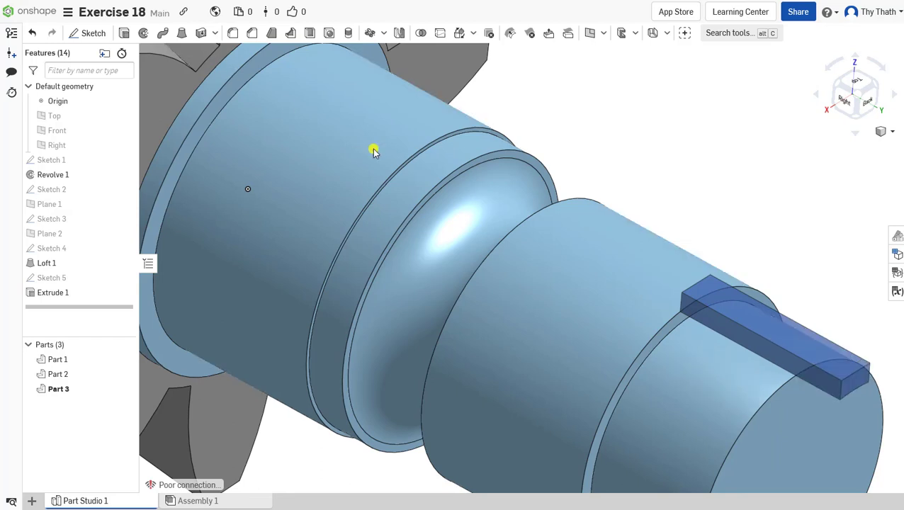
Edit the rectangular bar's extrusion to run in the opposite direction, toward the toothed body.
scroll(425, 199, "down", 4)
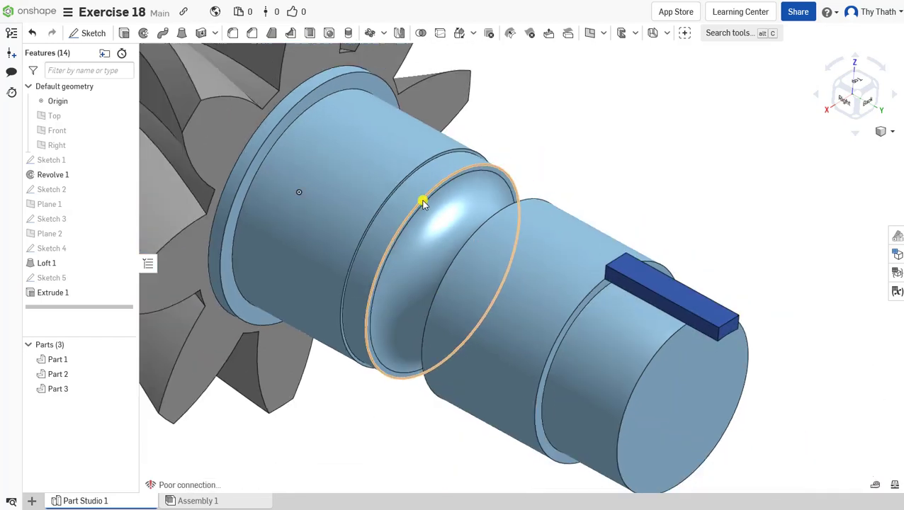
right_click(88, 294)
left_click(125, 320)
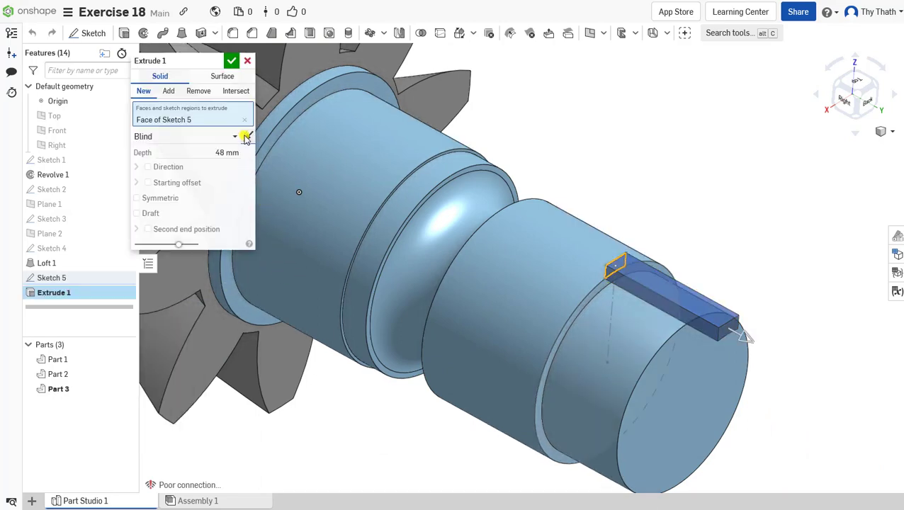
left_click(246, 136)
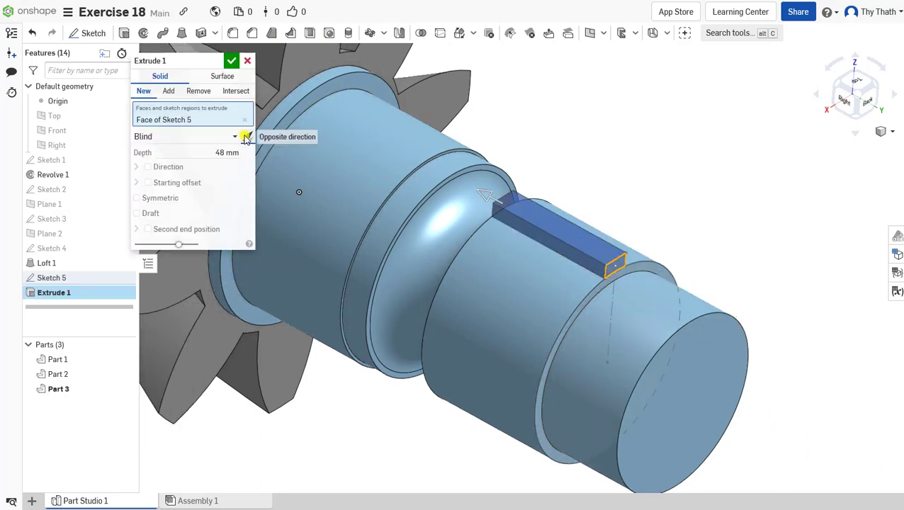
left_click(231, 63)
Create a circular part pattern of the bar around the shaft end's circular edge with 13 instances over 360 degrees.
middle_click_drag(625, 195, 686, 176)
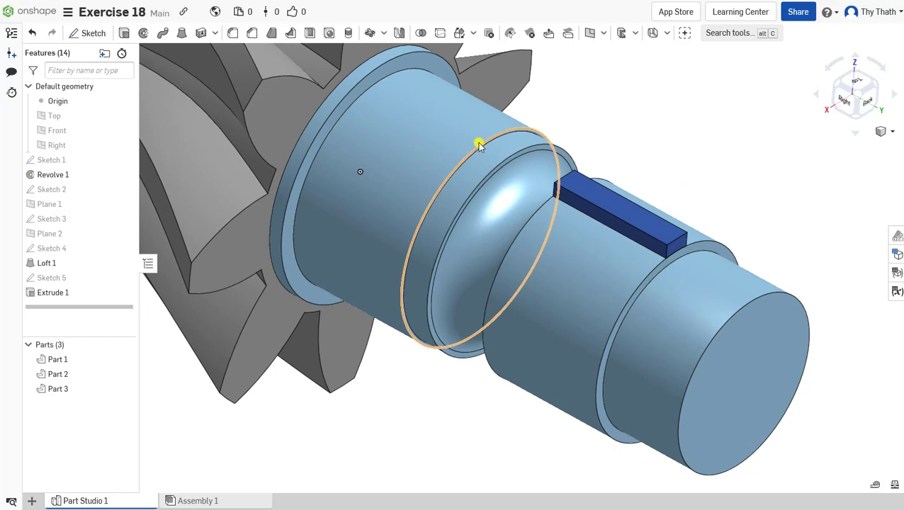
left_click(384, 34)
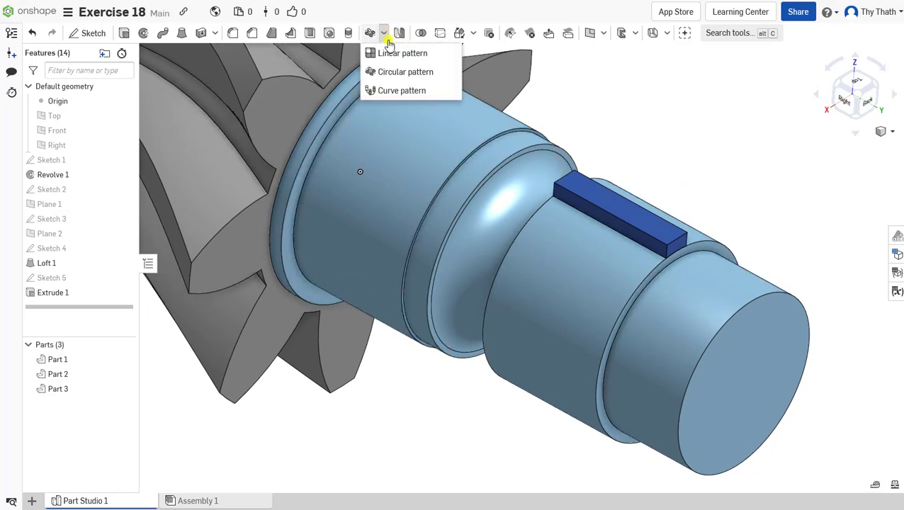
left_click(394, 73)
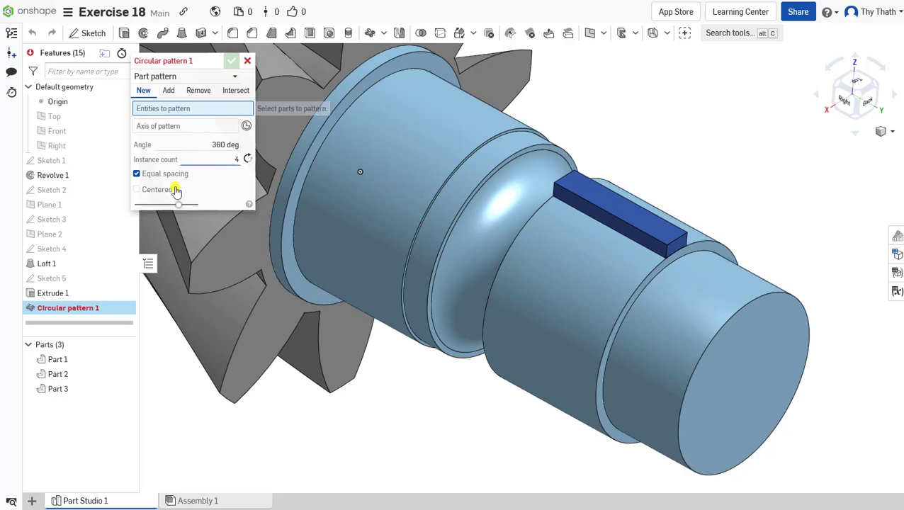
left_click(62, 389)
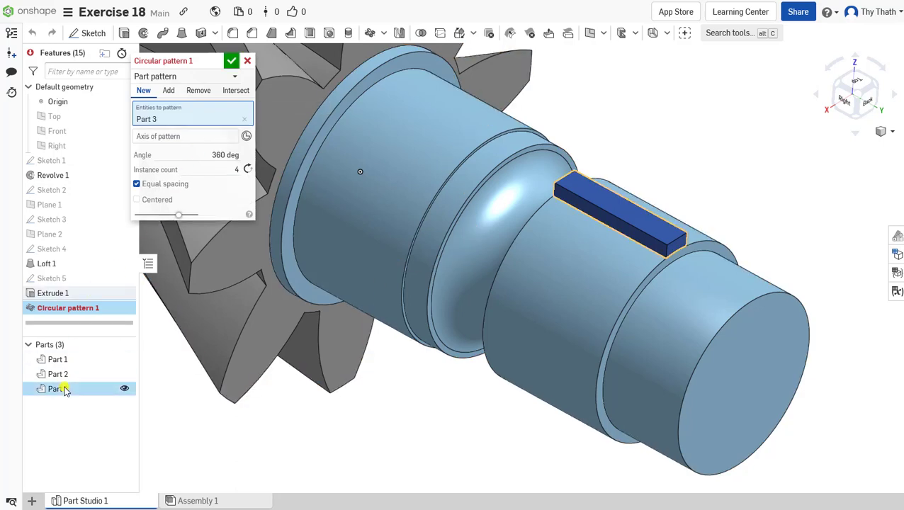
left_click(182, 140)
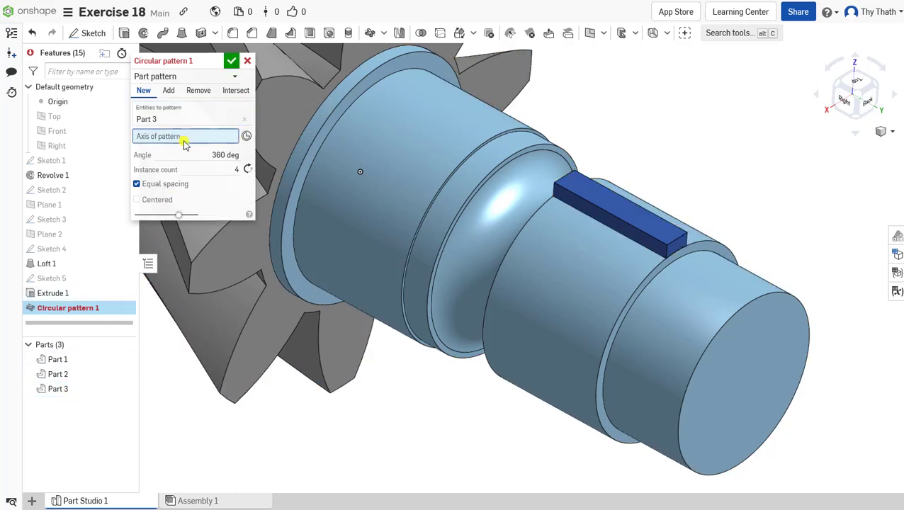
left_click(733, 321)
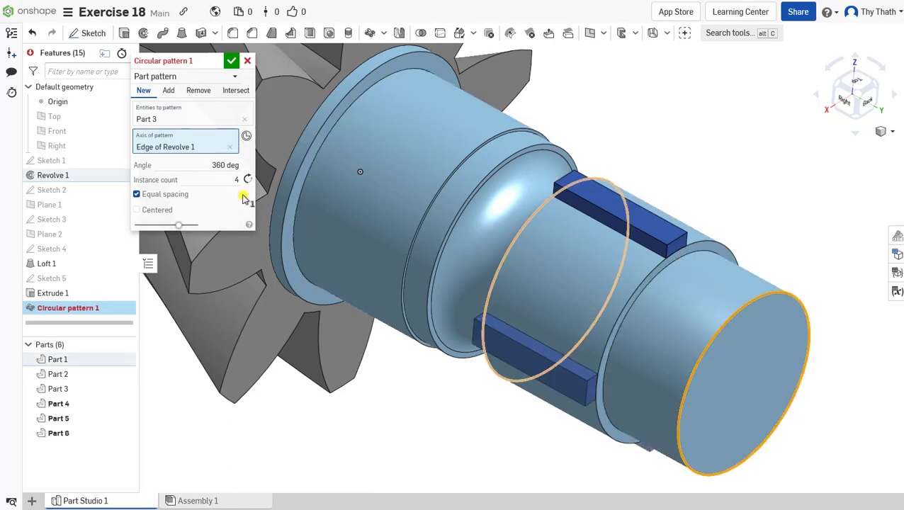
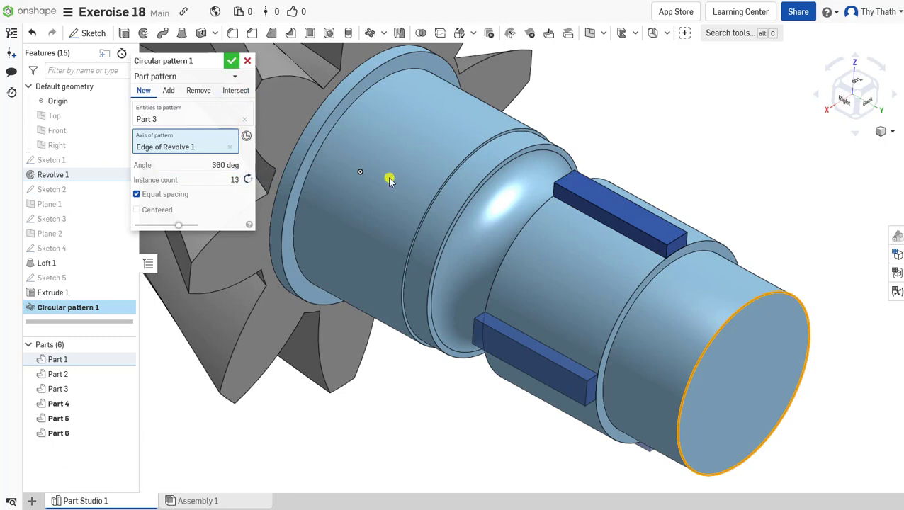
key("Return")
Start a sketch on the shaft's end face, view it face-on and draw a circle about 43 mm in diameter centered on the origin.
scroll(484, 230, "down", 5)
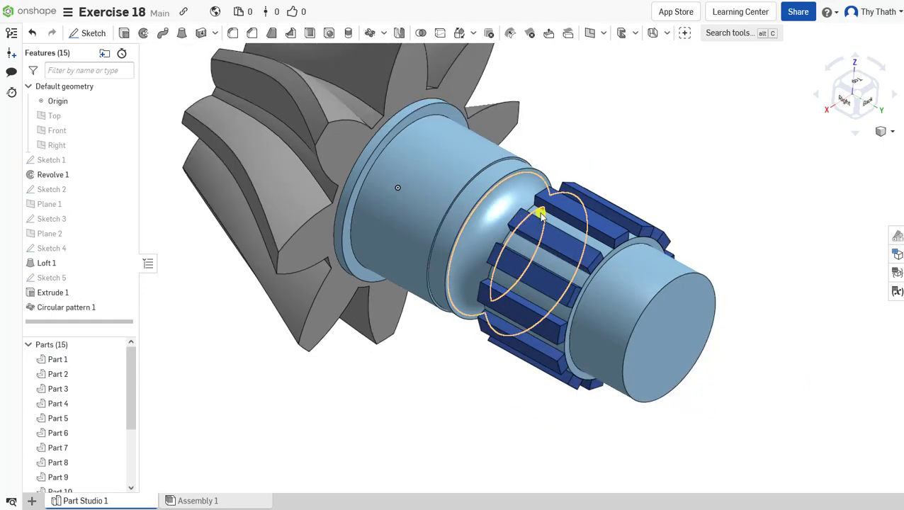
scroll(645, 177, "down", 3)
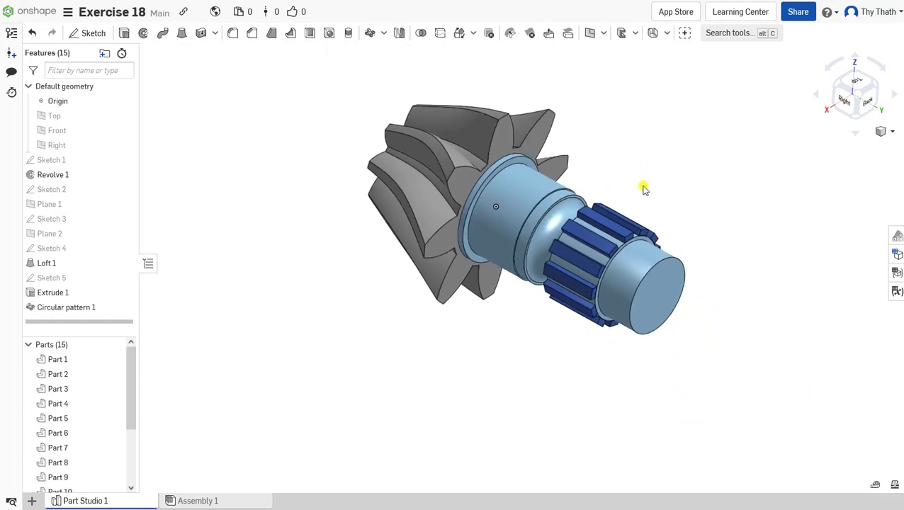
right_click_drag(644, 162, 699, 245)
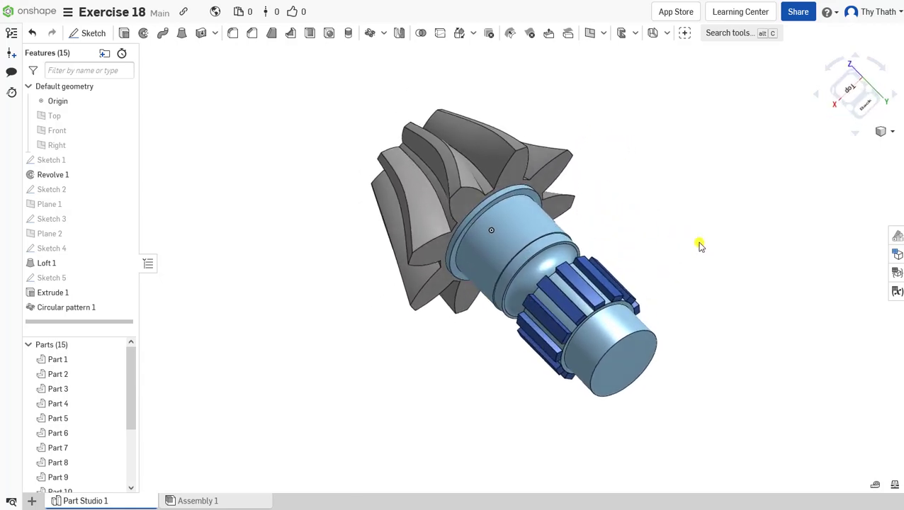
right_click(621, 350)
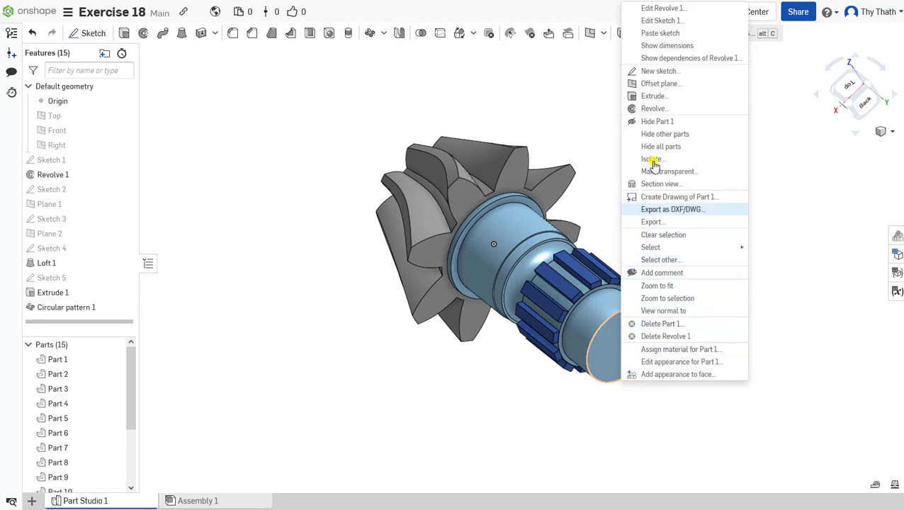
left_click(656, 71)
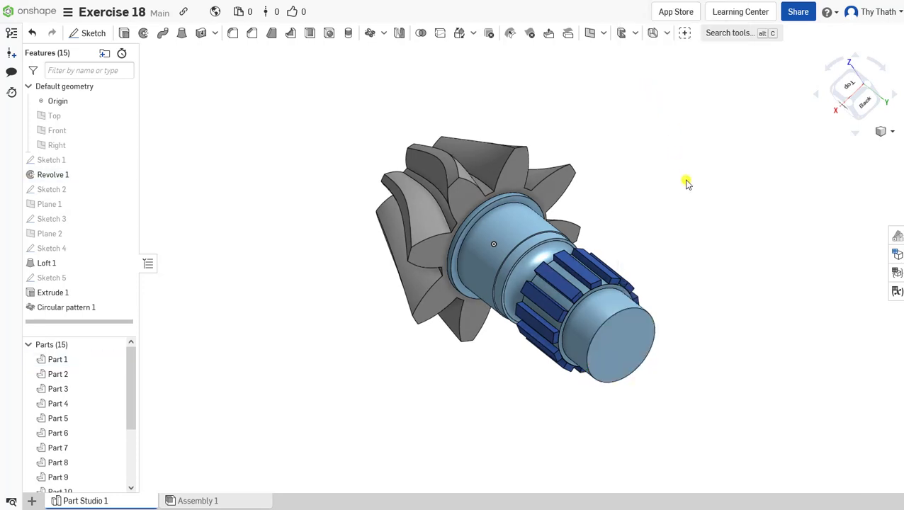
right_click(720, 238)
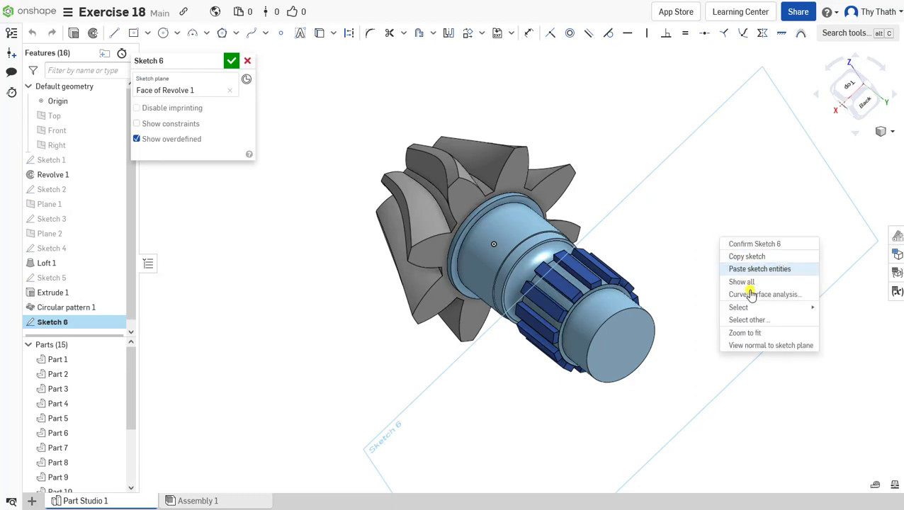
left_click(765, 347)
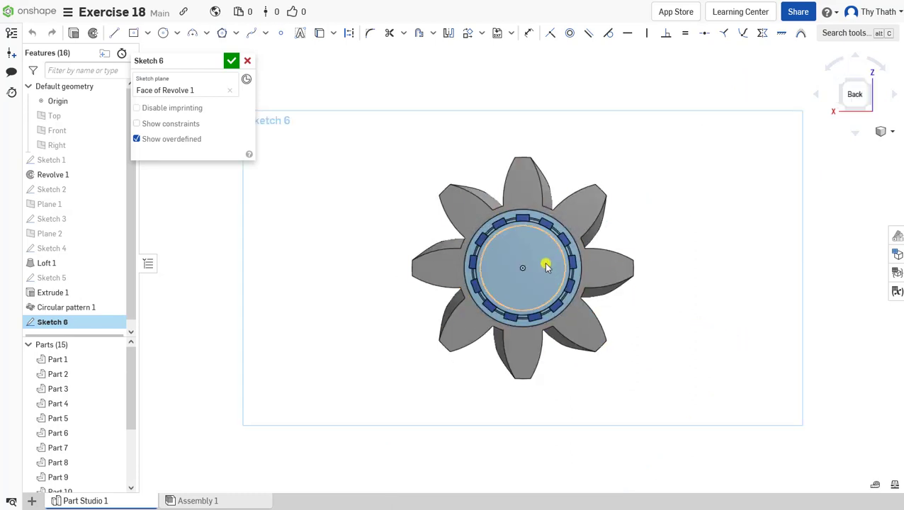
scroll(544, 261, "up", 2)
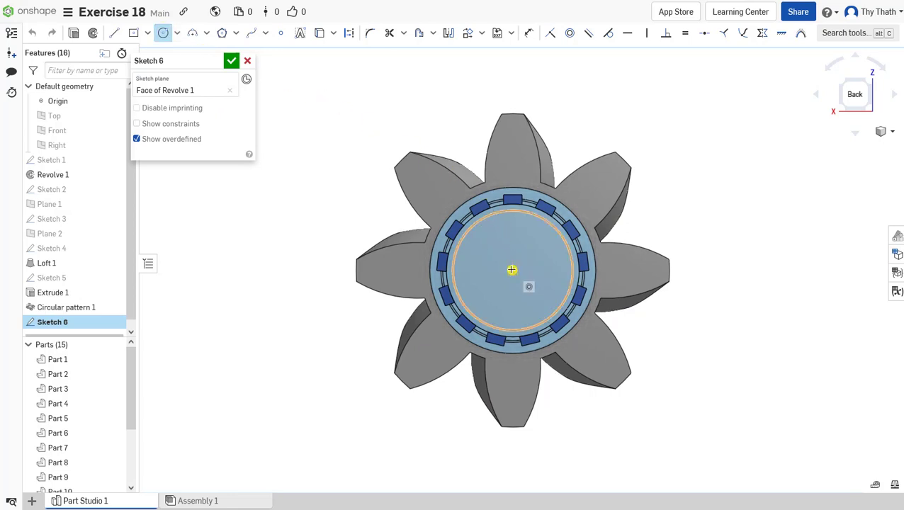
left_click(519, 231)
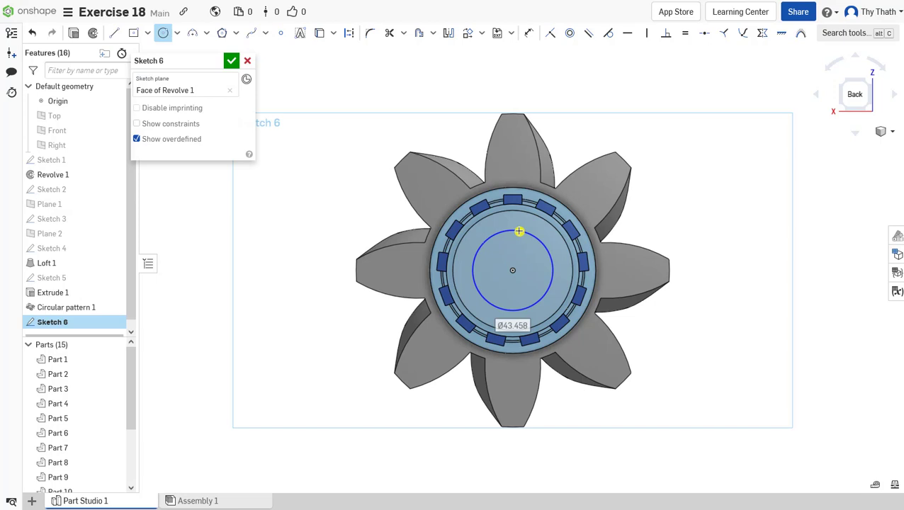
Set the circle's diameter to 30 mm and finish the sketch on the shaft's end face.
type("30")
key("Return")
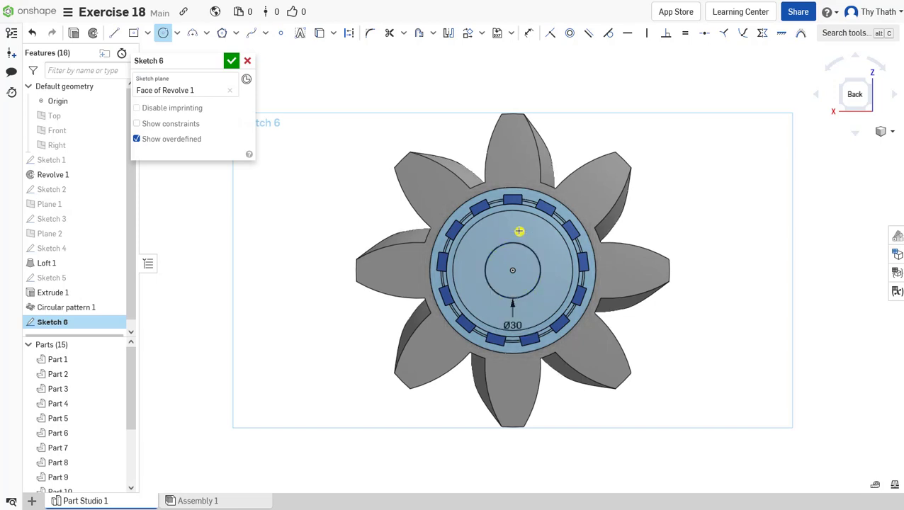
left_click(231, 61)
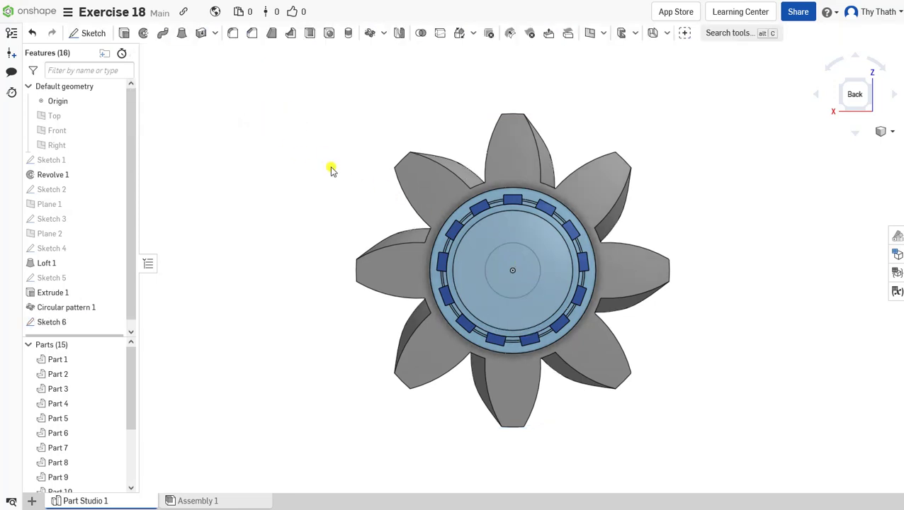
Start an Extrude that removes material from the 30 mm circle region, with the end type Up to face.
right_click_drag(329, 167, 368, 188)
scroll(371, 189, "down", 1)
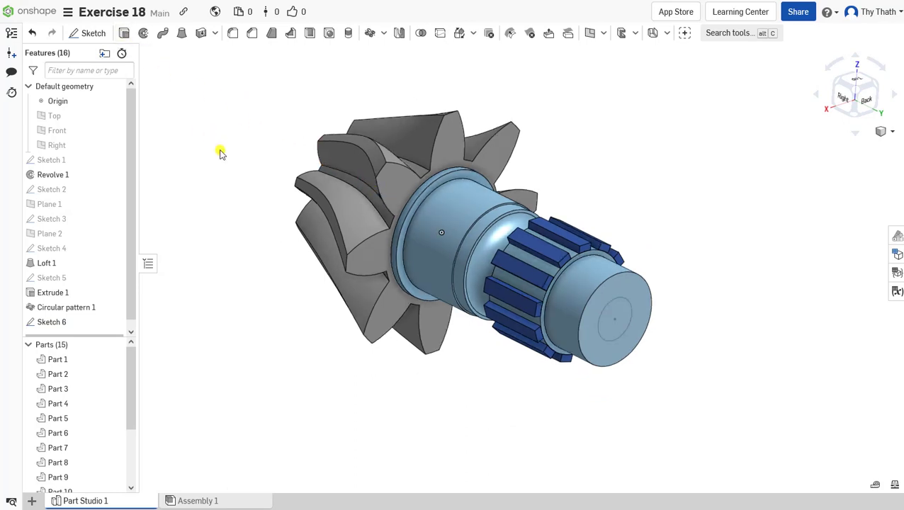
key("shift+e")
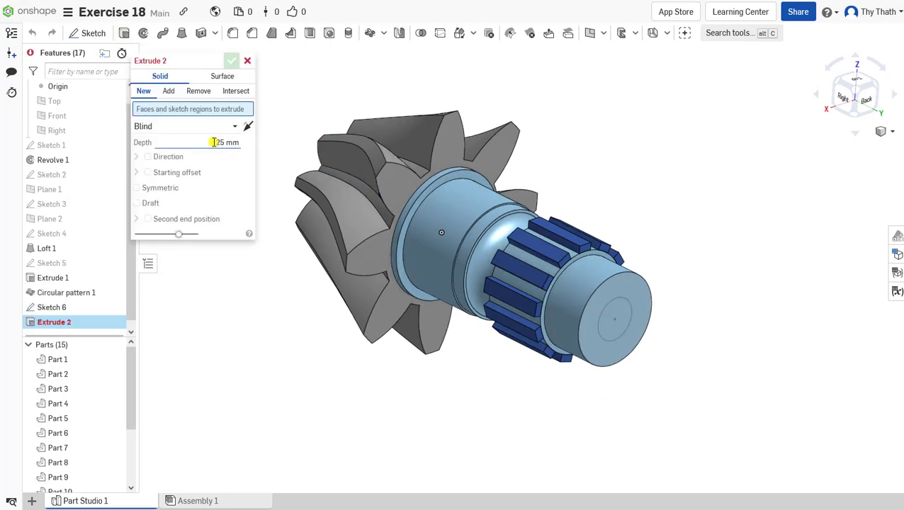
left_click(198, 93)
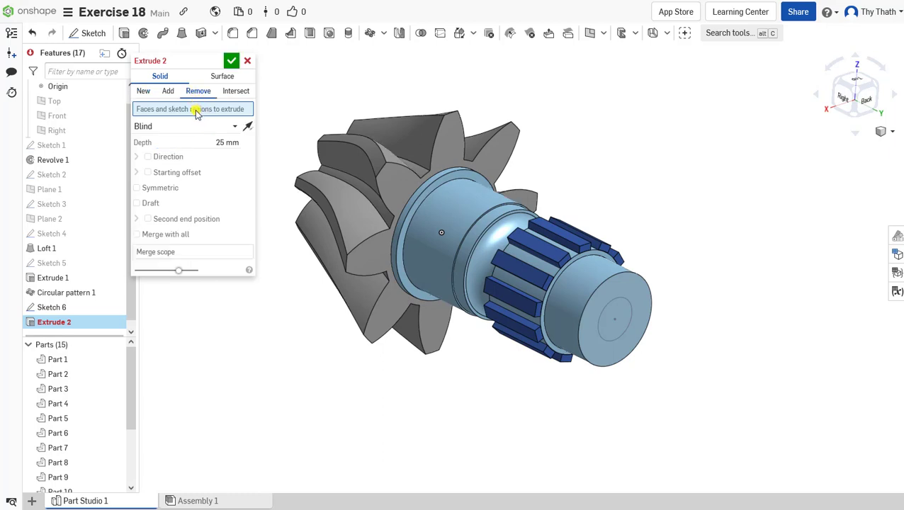
left_click(617, 313)
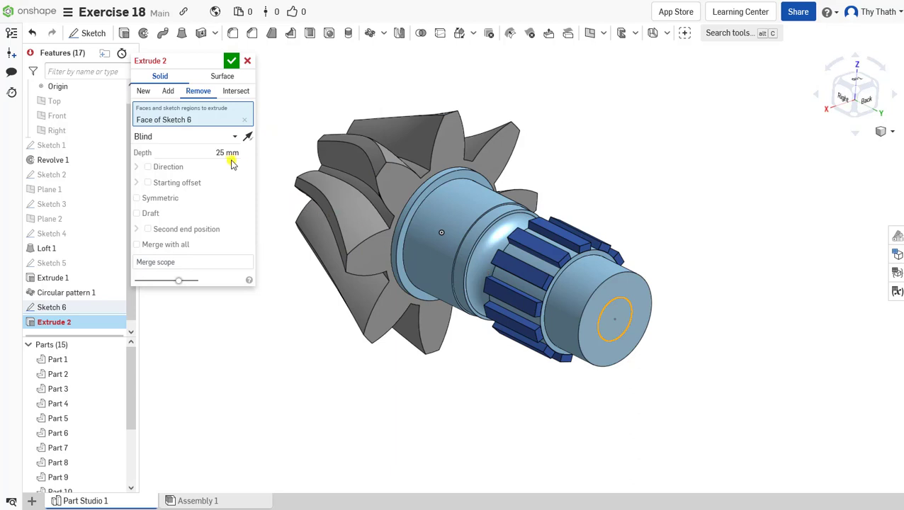
left_click(229, 137)
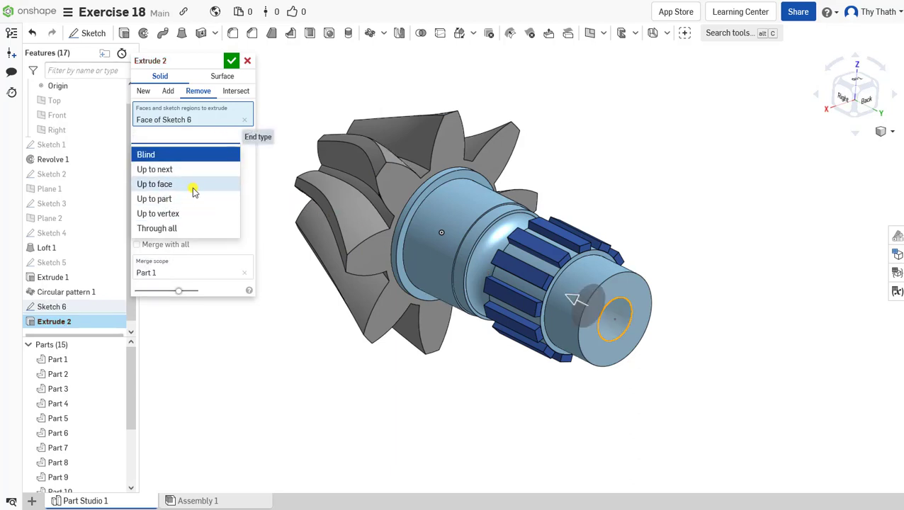
left_click(195, 191)
End the cut at the toothed body's small end face, add the toothed body to the merge scope and complete the bore.
mouse_move(544, 202)
right_mouse_down()
mouse_move(599, 226)
mouse_move(550, 191)
mouse_move(619, 204)
mouse_move(559, 211)
right_mouse_up()
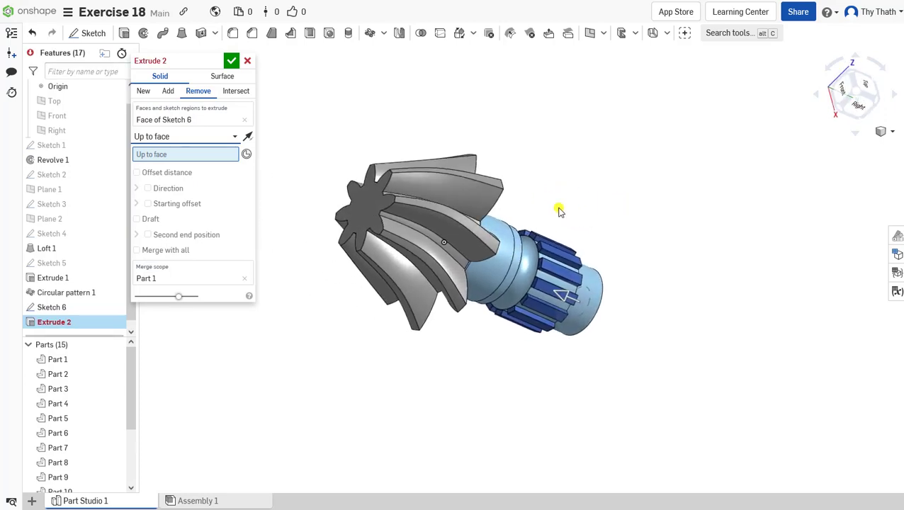
scroll(559, 211, "up", 3)
middle_click_drag(558, 216, 632, 211)
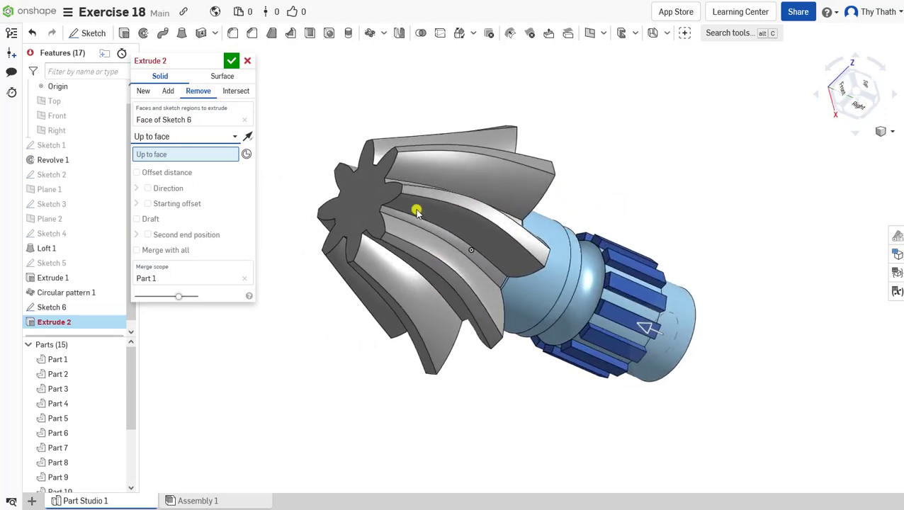
left_click(358, 203)
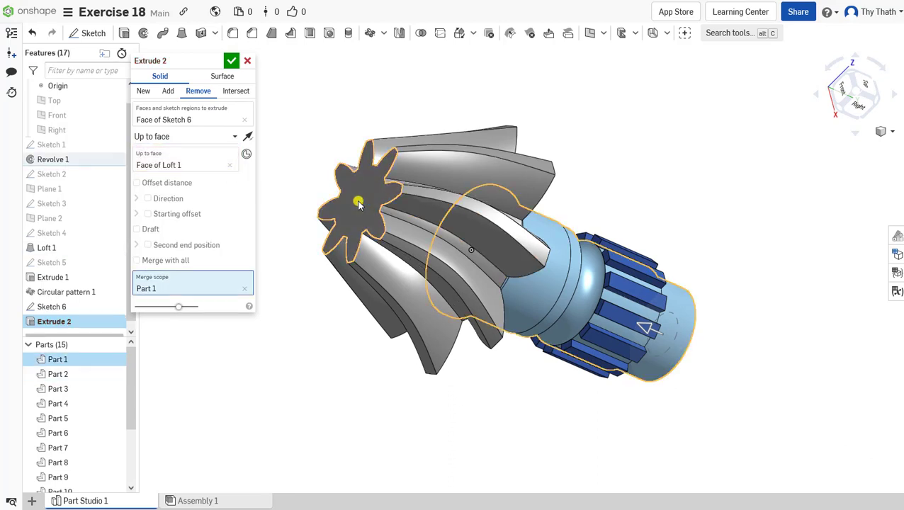
left_click(358, 203)
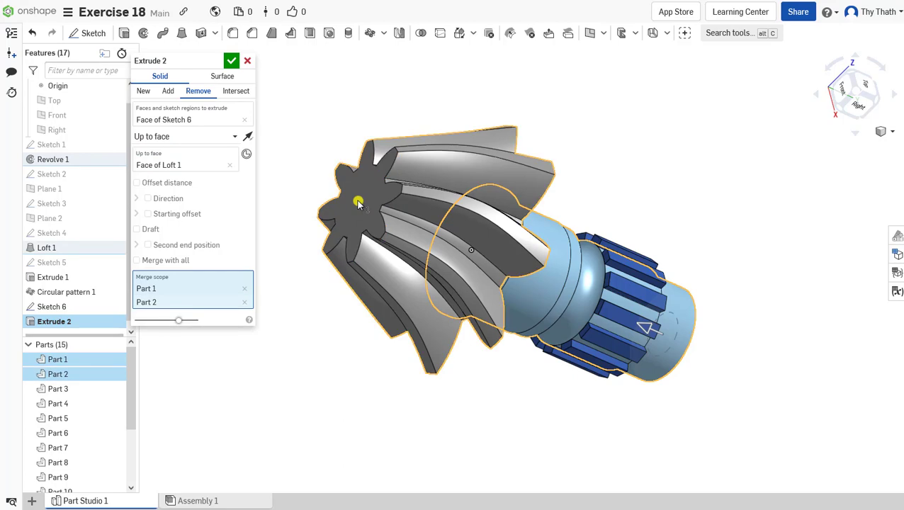
key("n")
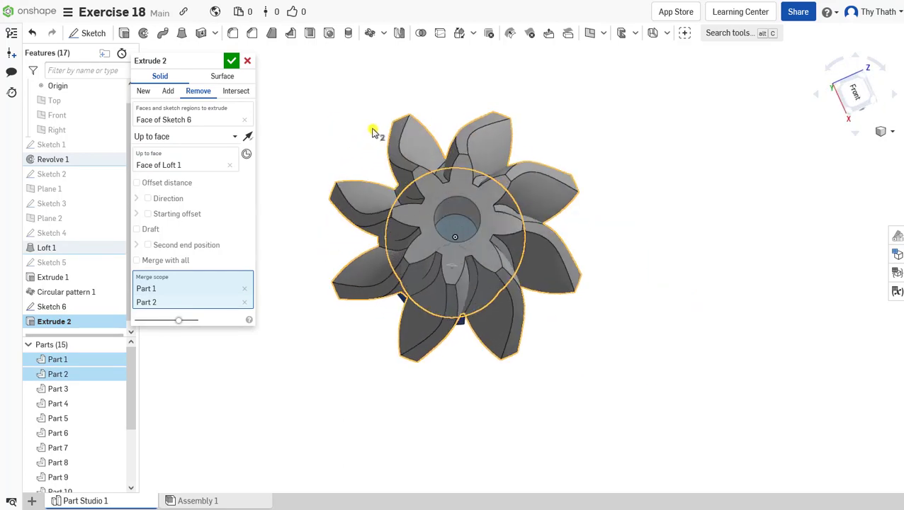
key("Return")
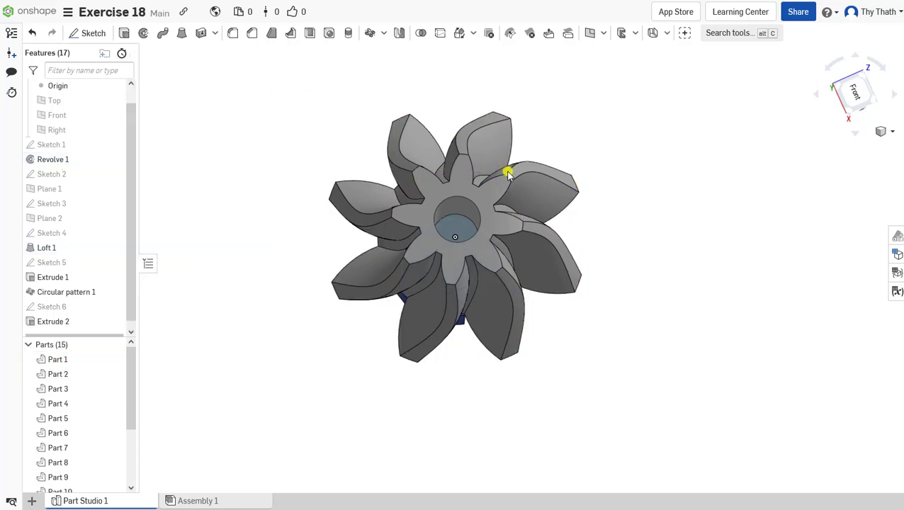
Unite all 15 parts, Part 1 through Part 15, into a single body with a Boolean union.
scroll(565, 171, "down", 3)
right_click_drag(629, 161, 551, 167)
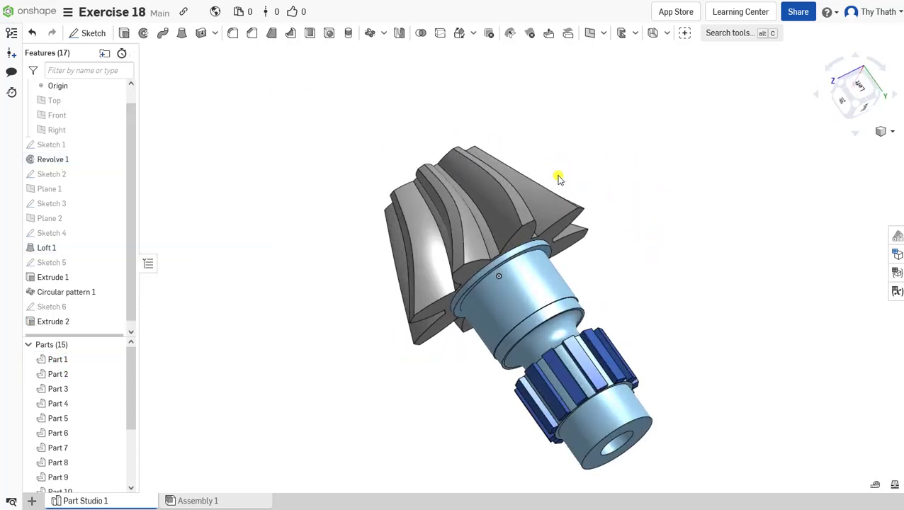
scroll(595, 199, "up", 5)
scroll(628, 171, "down", 3)
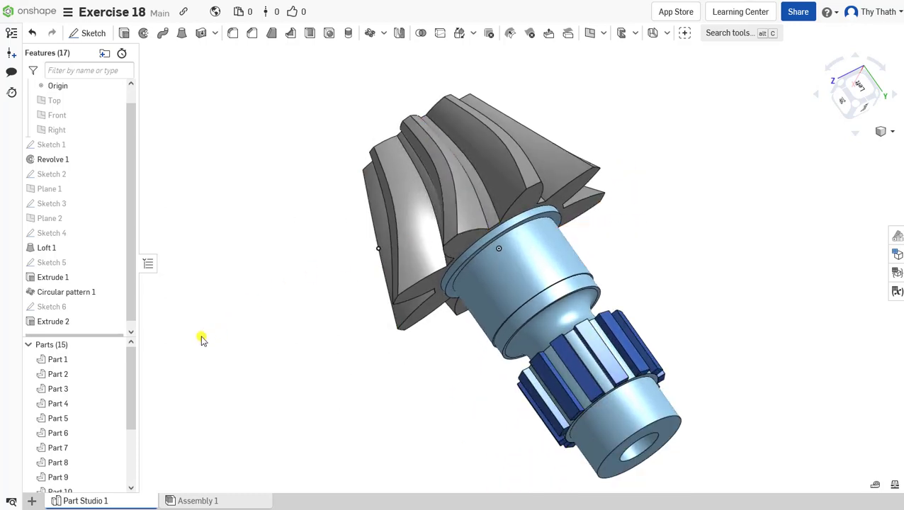
left_click_drag(131, 369, 136, 400)
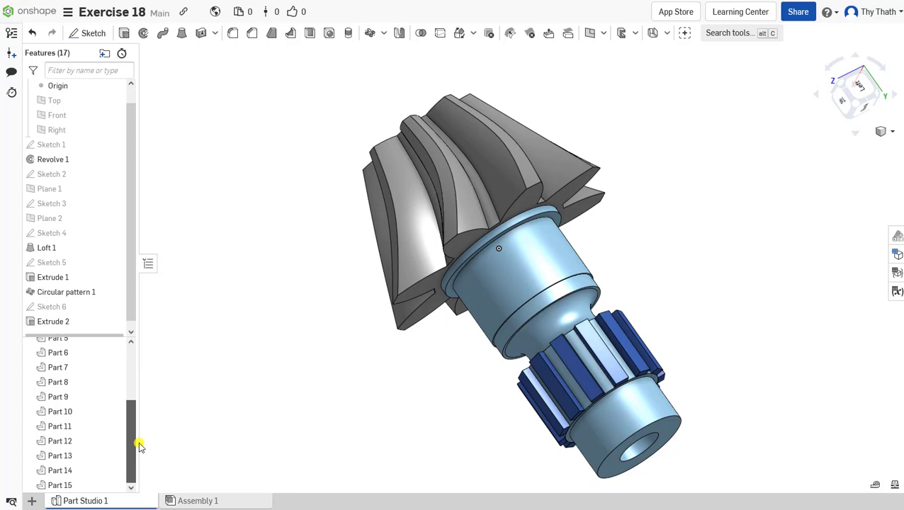
left_click(63, 485)
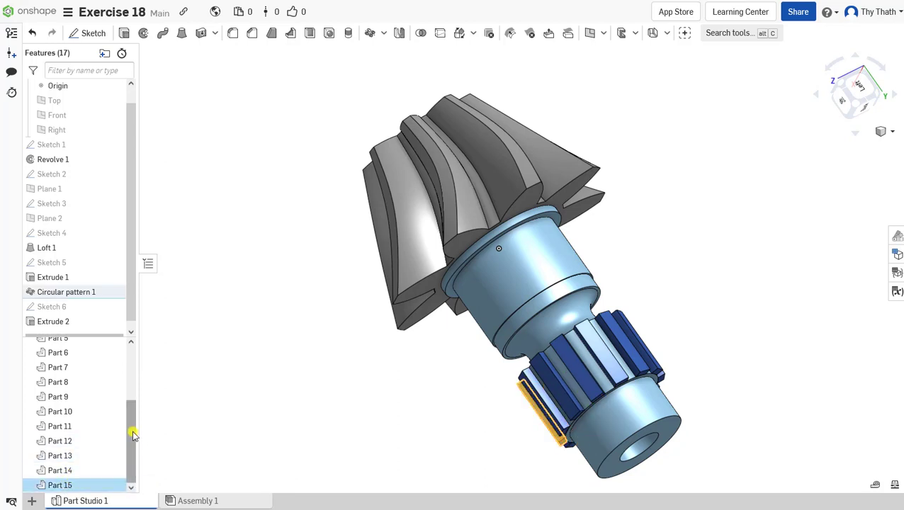
left_click_drag(134, 430, 132, 368)
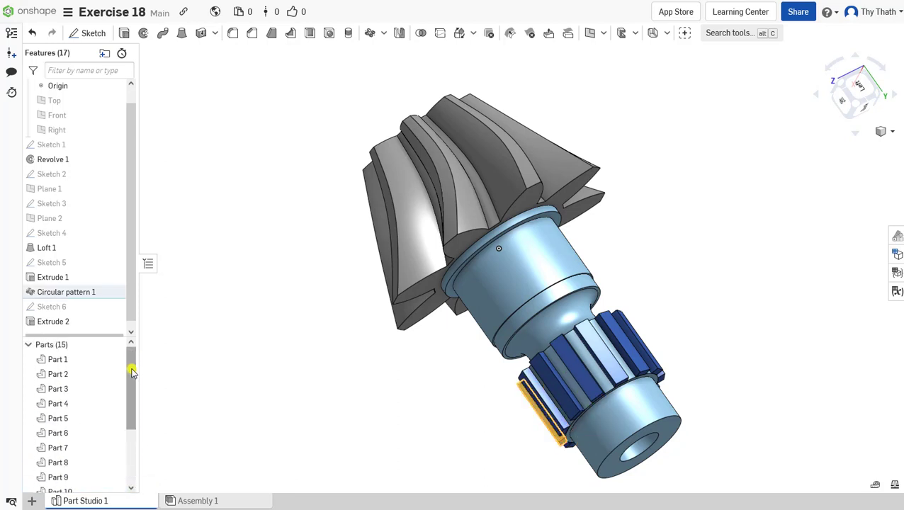
left_click(71, 361, "shift")
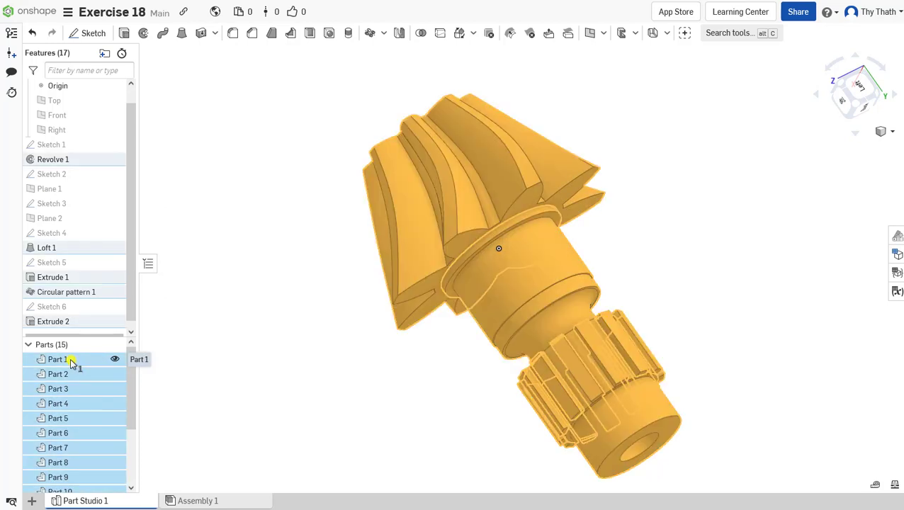
right_click(76, 359)
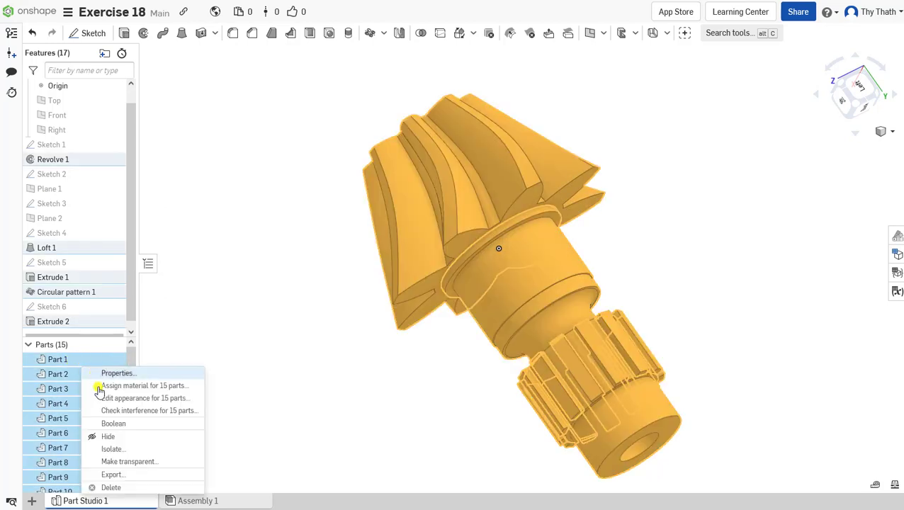
left_click(112, 421)
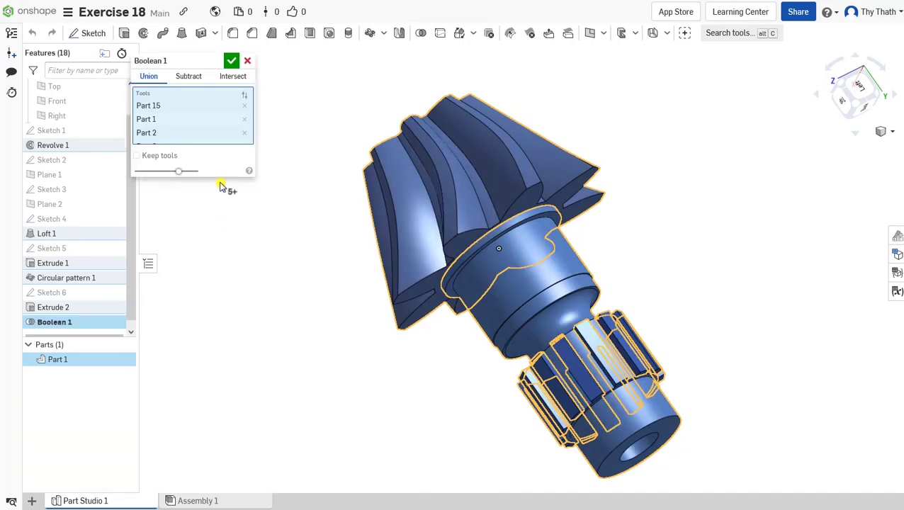
left_click(230, 62)
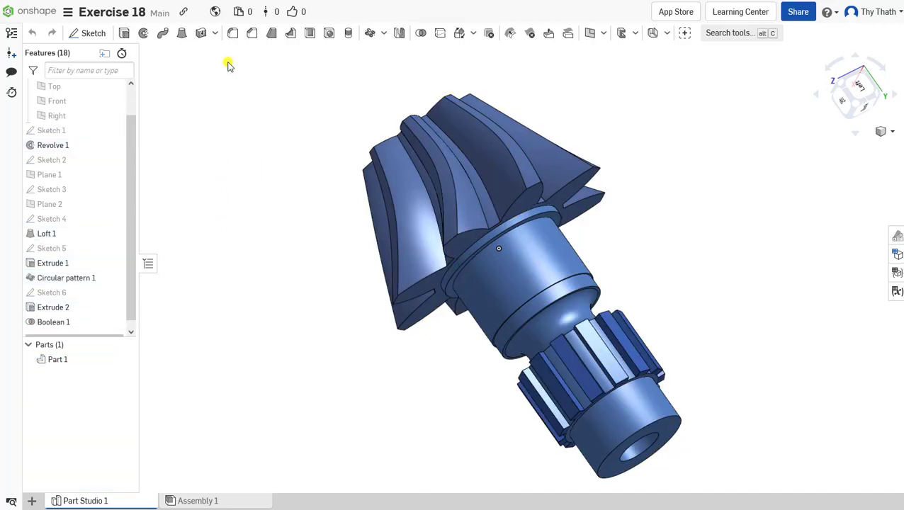